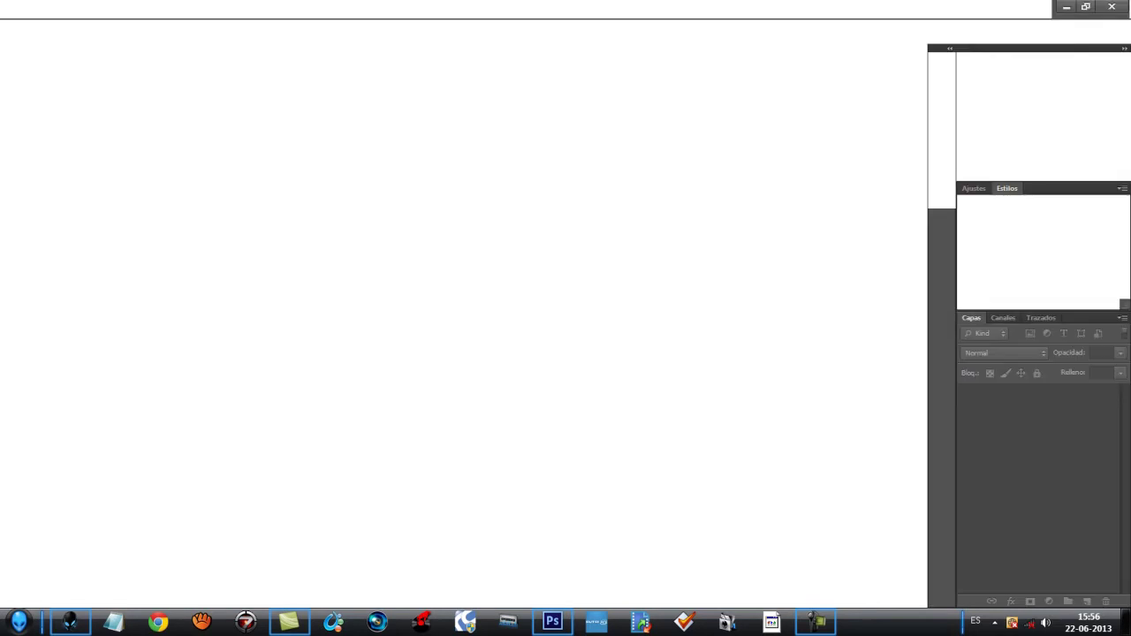
Minimize the media player window and create a new blank document
drag(600, 363, 1080, 475)
click(1013, 80)
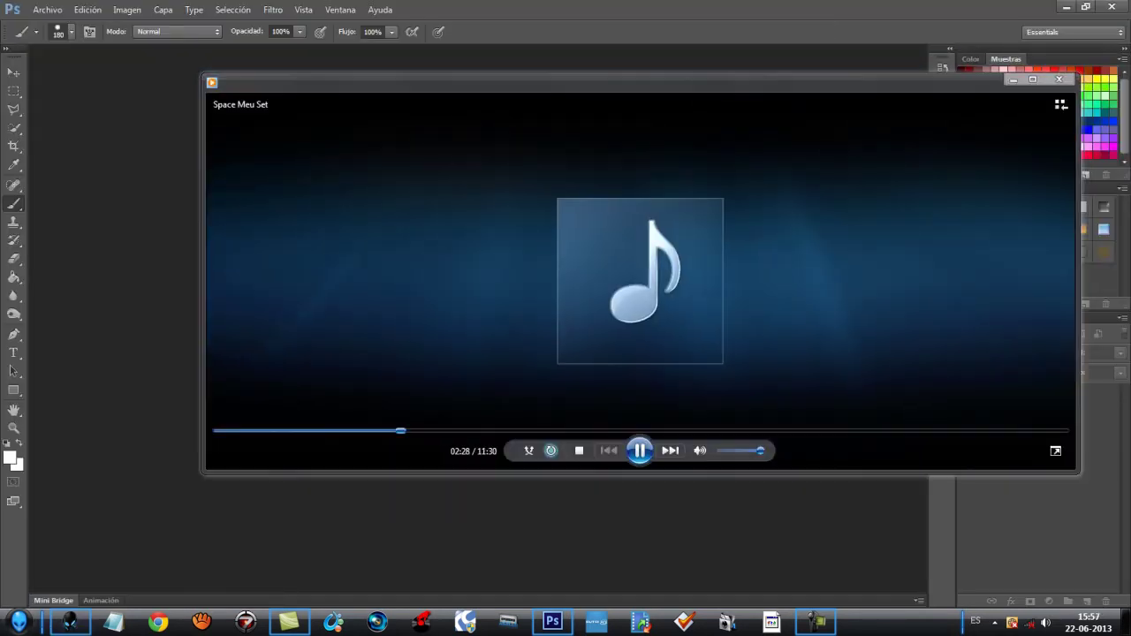
click(47, 10)
click(53, 25)
click(712, 154)
click(48, 10)
click(55, 240)
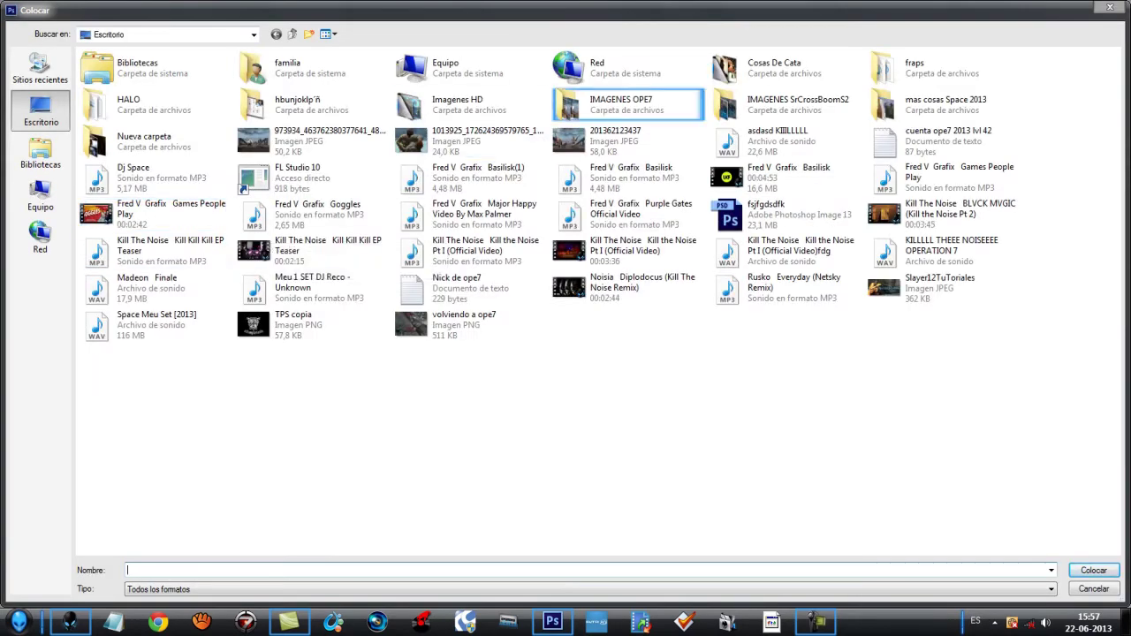
double_click(627, 104)
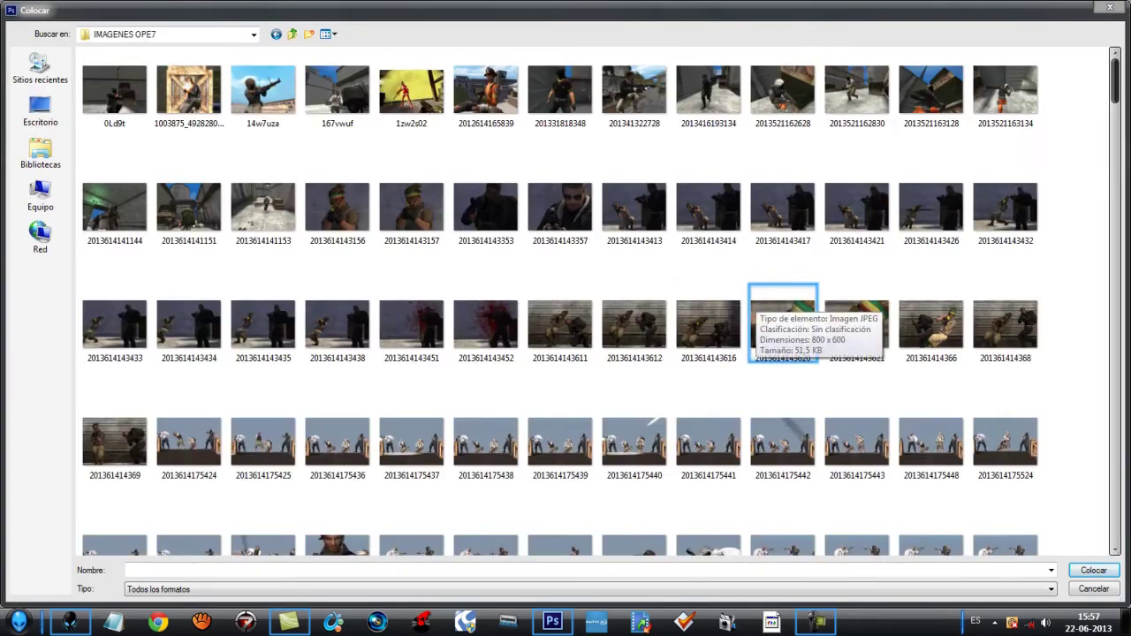
click(412, 323)
scroll(412, 323, down, 2)
scroll(561, 324, down, 1)
click(634, 267)
click(560, 383)
click(783, 383)
scroll(411, 323, down, 2)
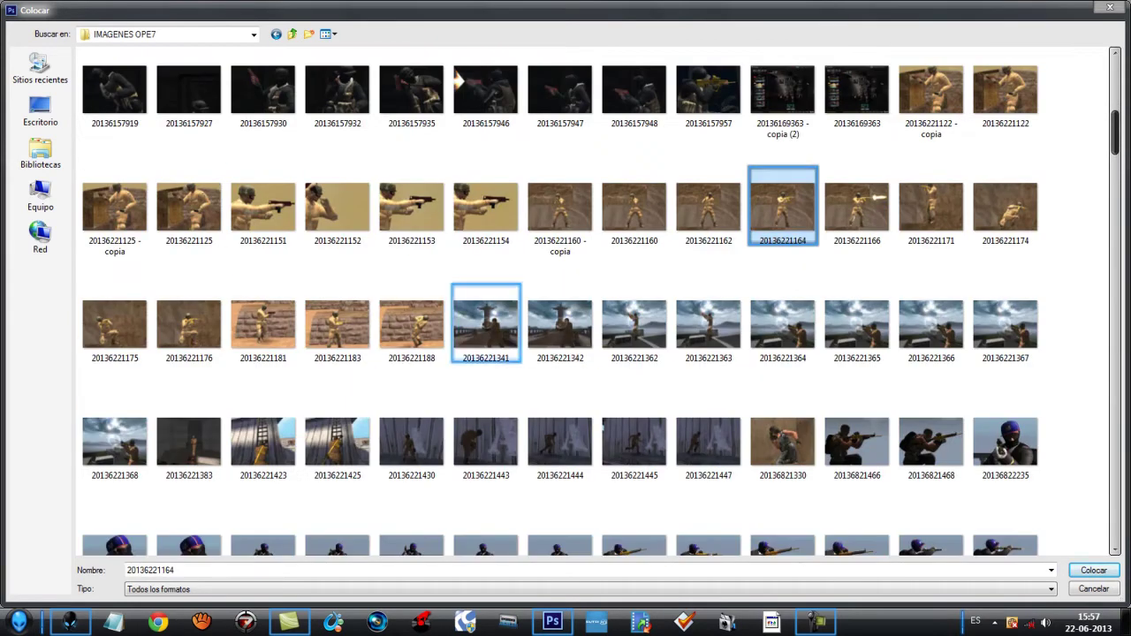
scroll(485, 380, down, 2)
scroll(848, 380, up, 7)
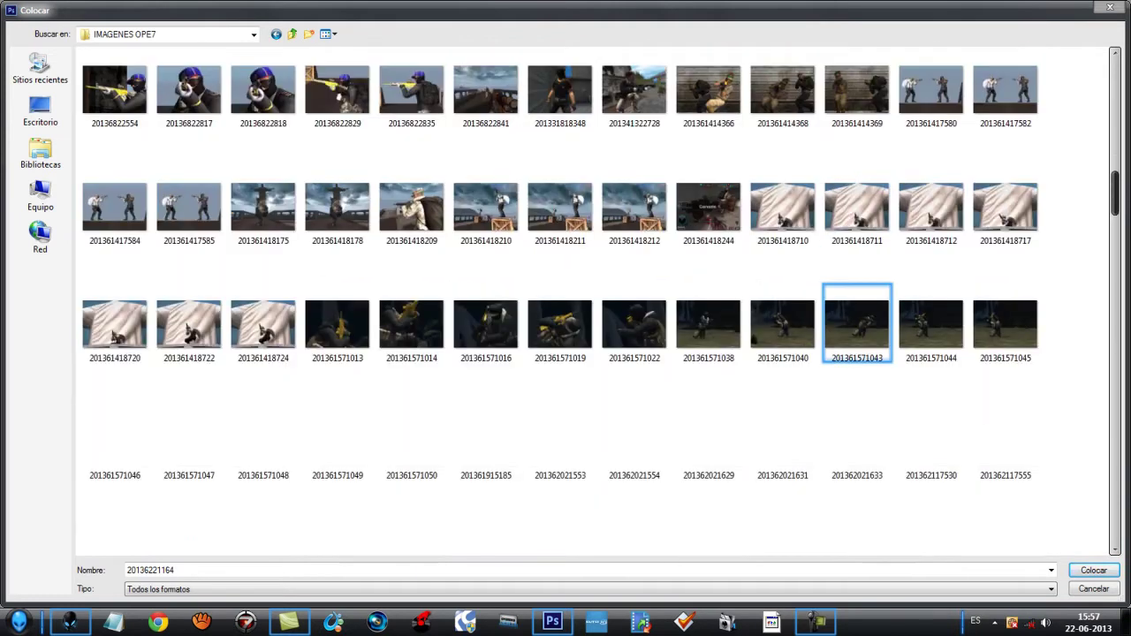
scroll(857, 380, down, 8)
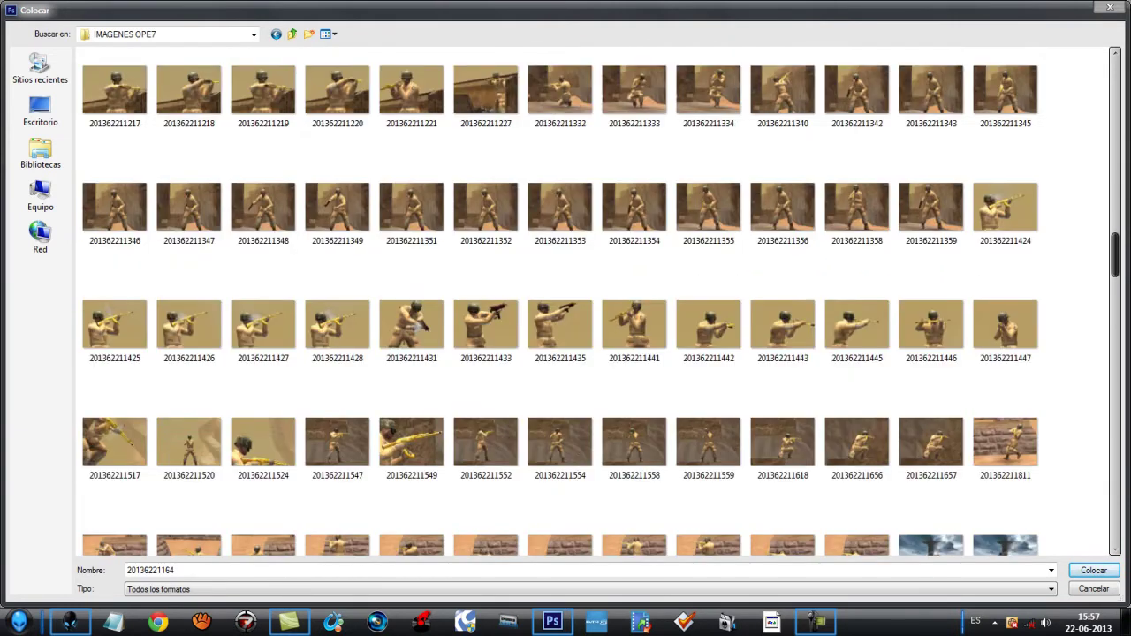
click(783, 208)
double_click(782, 208)
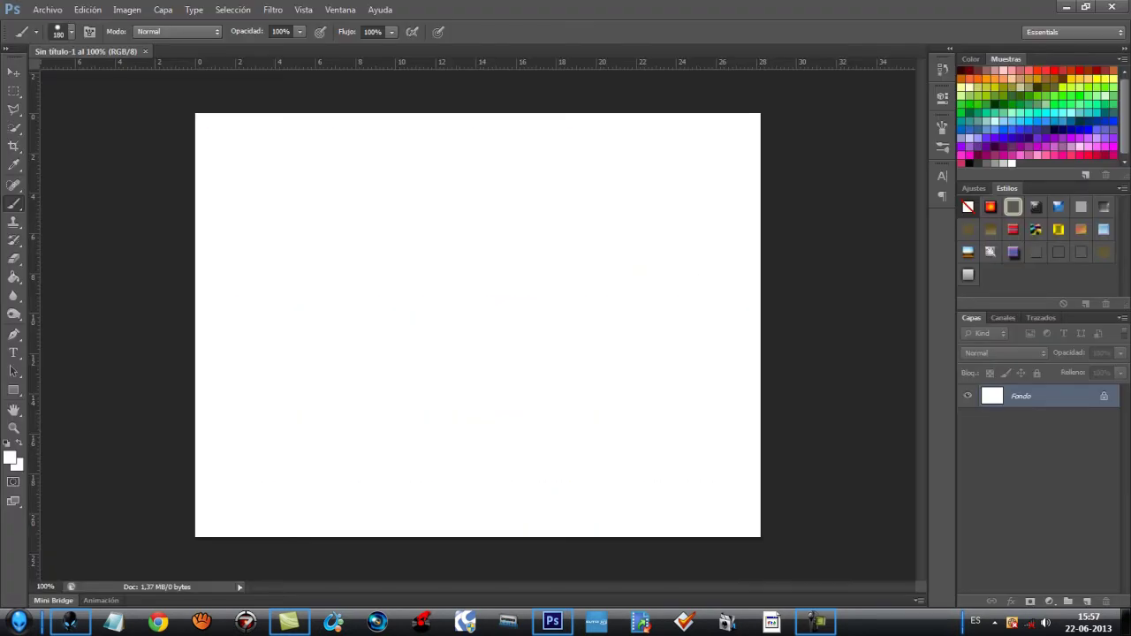
click(14, 72)
click(492, 239)
Rasterize the placed soldier photo for the Eraser and set a round 133 px tip with 100% hardness
click(14, 259)
click(477, 309)
click(516, 246)
mouse_move(243, 172)
mouse_down()
mouse_move(243, 460)
mouse_move(197, 159)
mouse_move(189, 503)
mouse_move(307, 111)
mouse_move(331, 521)
mouse_up()
right_click(162, 354)
right_click(251, 331)
click(295, 430)
key(ctrl+z)
Roughly erase the background around the standing soldier and between his boots with the large hard Eraser
mouse_move(226, 539)
mouse_down()
mouse_move(265, 340)
mouse_move(258, 372)
mouse_move(341, 251)
mouse_move(279, 527)
mouse_up()
mouse_move(313, 481)
mouse_down()
mouse_move(348, 481)
mouse_move(366, 415)
mouse_move(379, 150)
mouse_move(415, 124)
mouse_move(622, 154)
mouse_move(724, 203)
mouse_move(751, 344)
mouse_move(702, 504)
mouse_move(679, 239)
mouse_move(613, 380)
mouse_move(560, 167)
mouse_move(627, 442)
mouse_move(661, 441)
mouse_up()
mouse_move(671, 494)
mouse_down()
mouse_move(645, 442)
mouse_move(601, 265)
mouse_up()
click(486, 507)
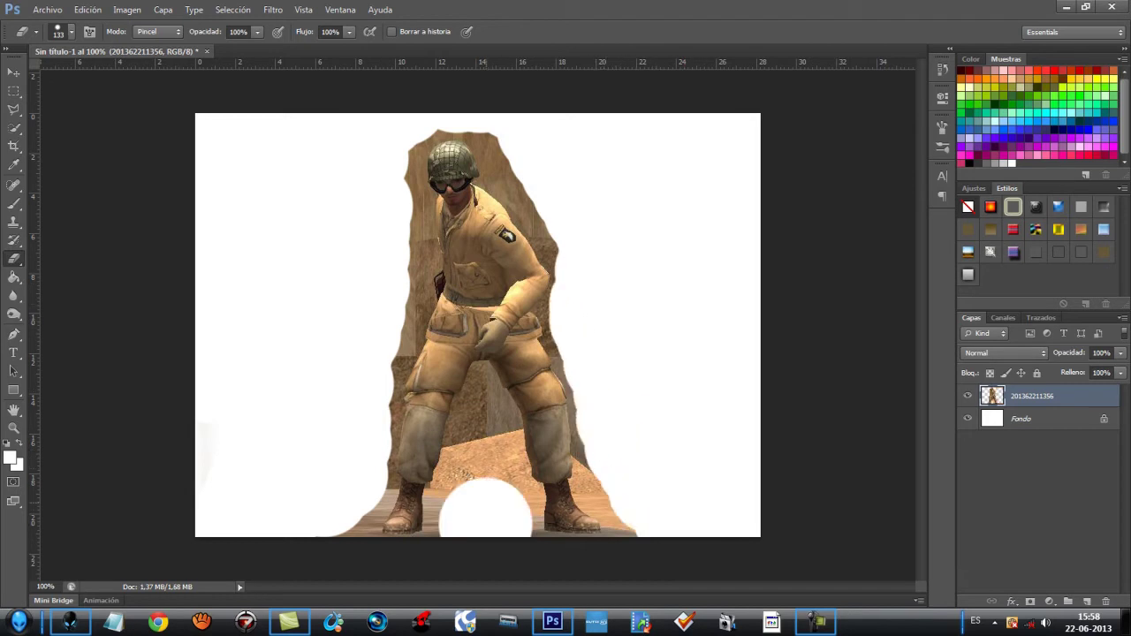
drag(486, 507, 481, 496)
Switch to a soft round 44 px Eraser and remove the remaining background along the standing soldier's outline and between his legs
right_click(451, 495)
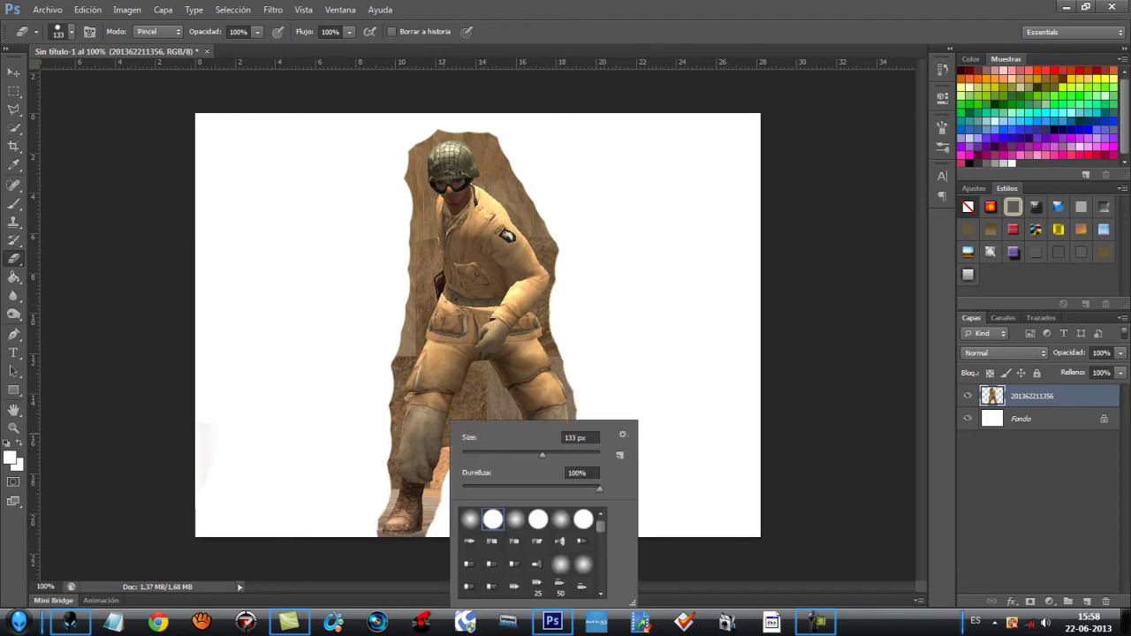
double_click(469, 518)
drag(466, 419, 486, 426)
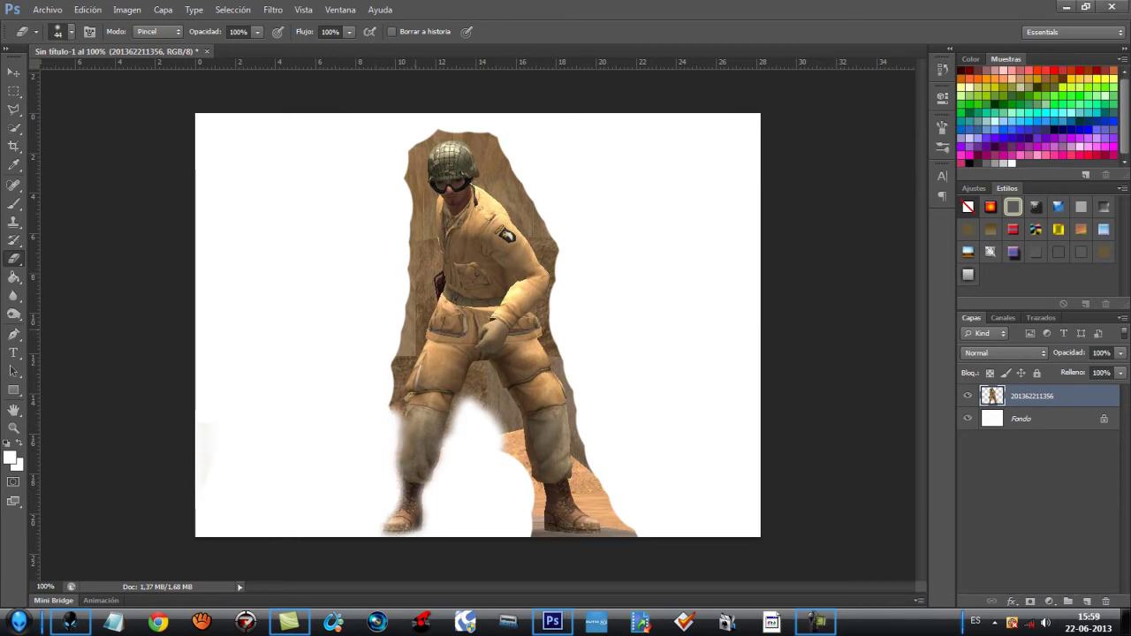
mouse_move(401, 398)
mouse_down()
mouse_move(424, 295)
mouse_move(420, 231)
mouse_move(435, 257)
mouse_move(417, 157)
mouse_up()
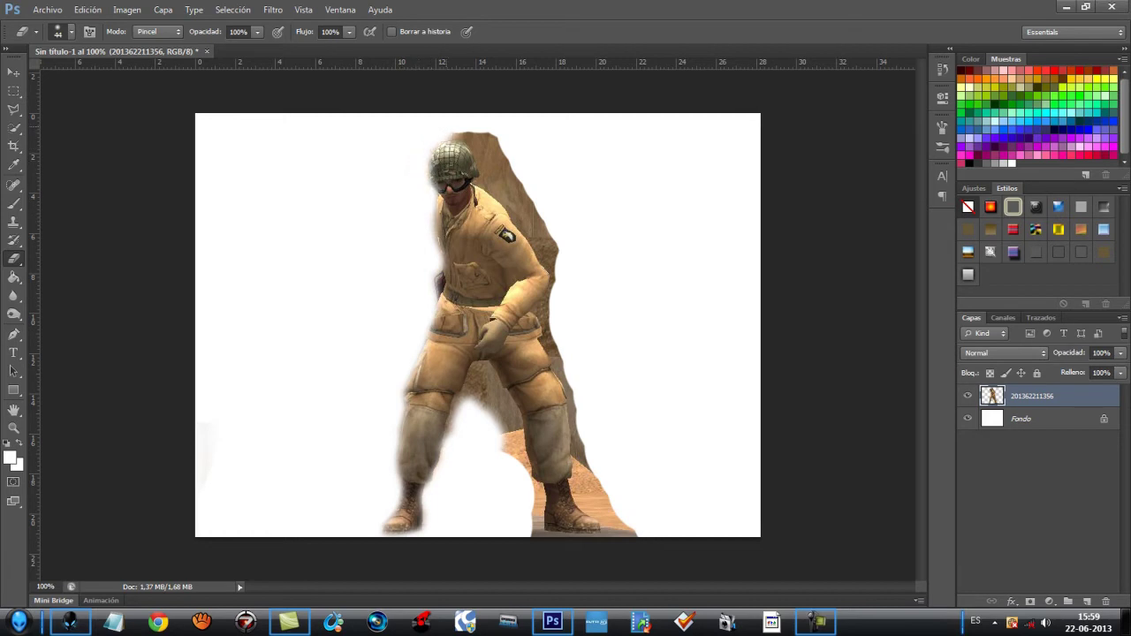
mouse_move(490, 139)
mouse_down()
mouse_move(484, 183)
mouse_move(541, 248)
mouse_move(516, 208)
mouse_up()
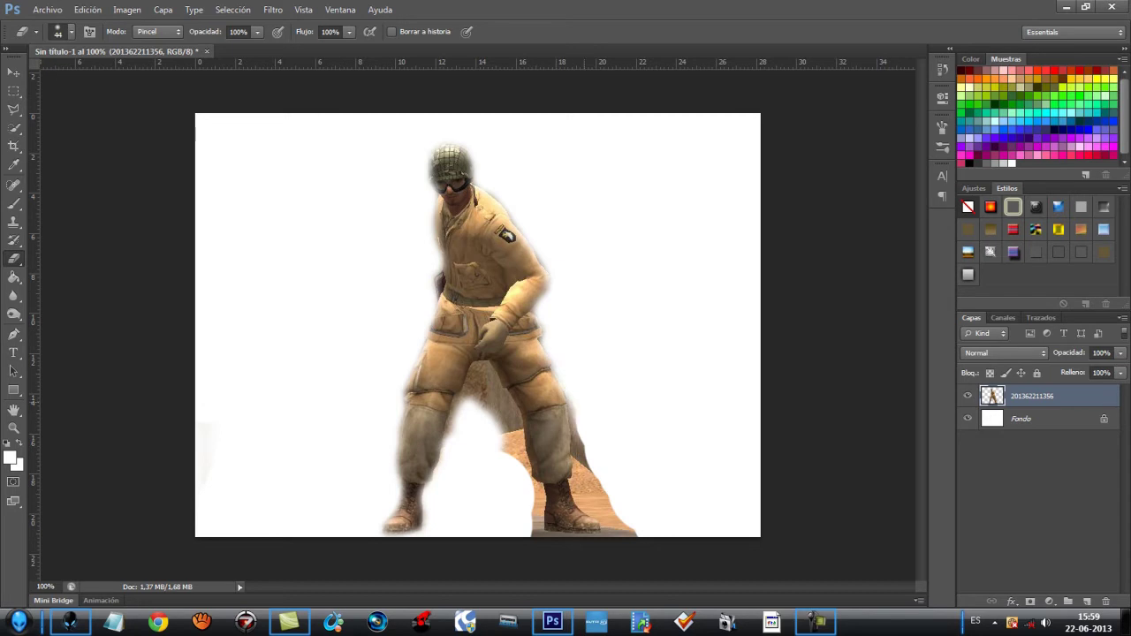
mouse_move(575, 421)
mouse_down()
mouse_move(583, 474)
mouse_move(571, 496)
mouse_up()
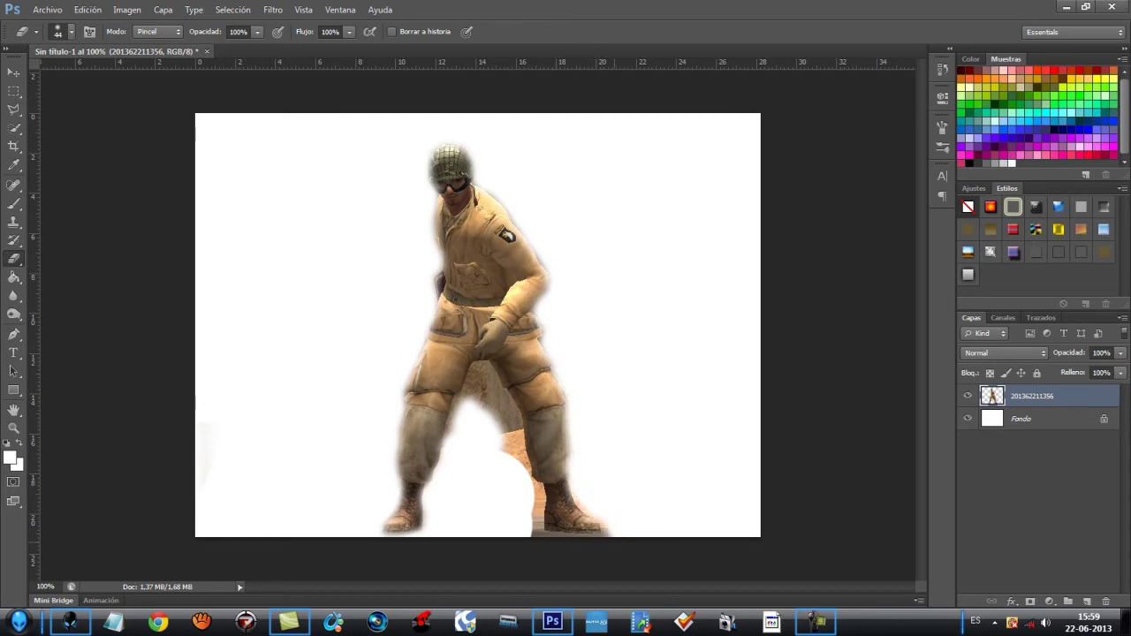
mouse_move(540, 521)
mouse_down()
mouse_move(535, 477)
mouse_move(472, 364)
mouse_move(465, 400)
mouse_up()
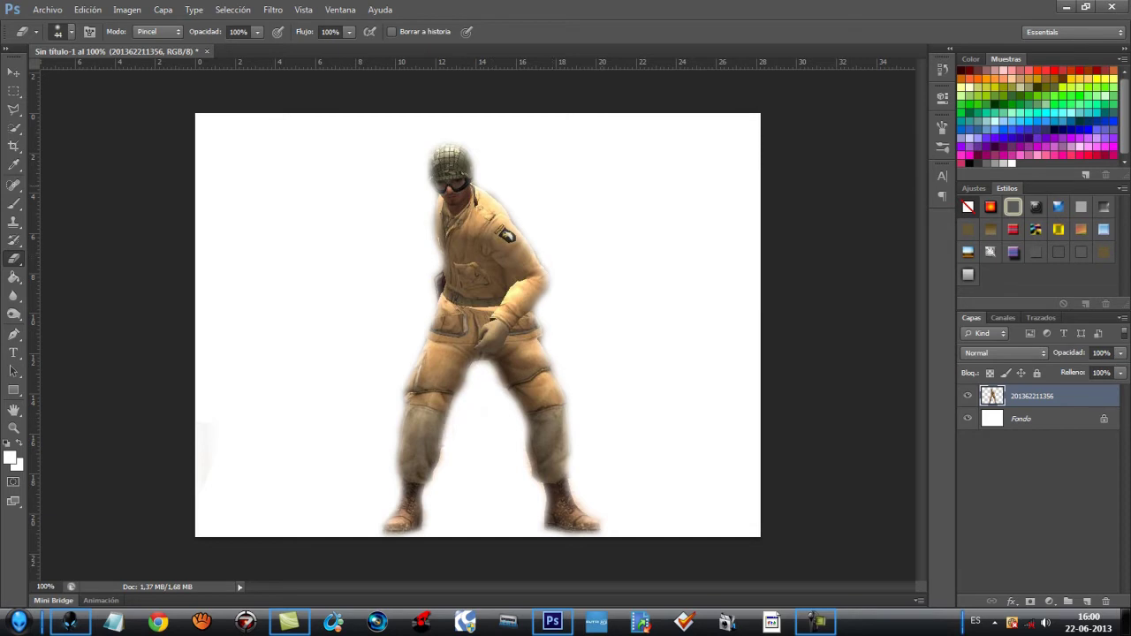
Widen the canvas on both sides to about 36.5 cm with the Crop tool and reposition the soldier slightly higher
key(v)
mouse_move(451, 244)
mouse_down()
mouse_move(474, 212)
mouse_move(664, 297)
mouse_move(452, 232)
mouse_up()
click(13, 145)
drag(195, 326, 111, 329)
click(14, 72)
key(Return)
drag(570, 263, 474, 261)
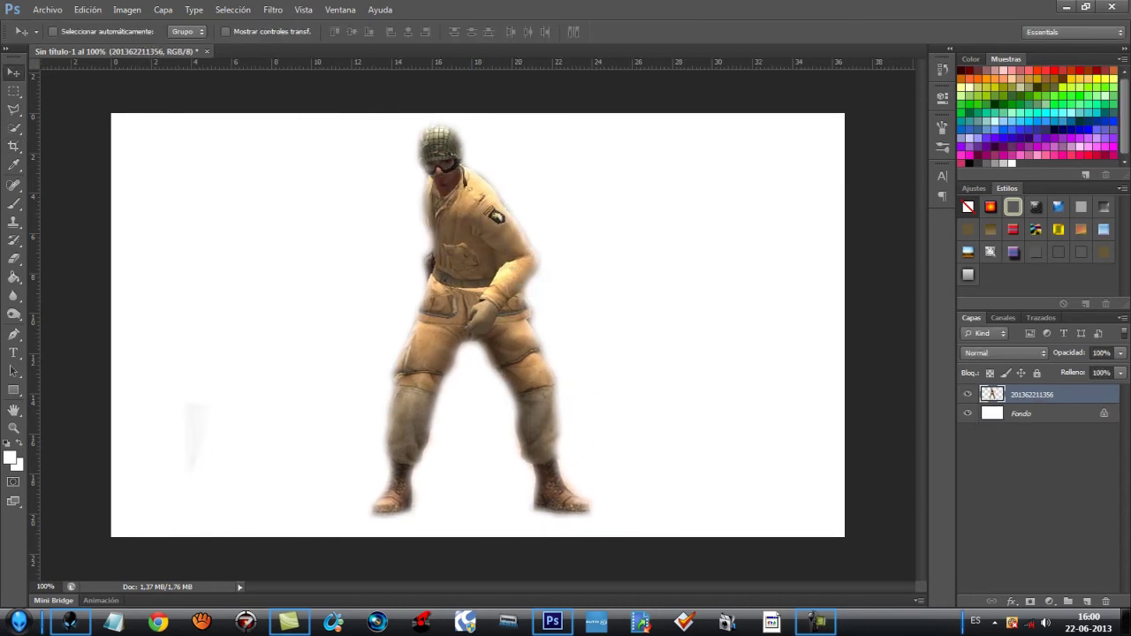
Add a new layer beneath the soldier, paint it entirely bright cyan and lock it
click(1087, 602)
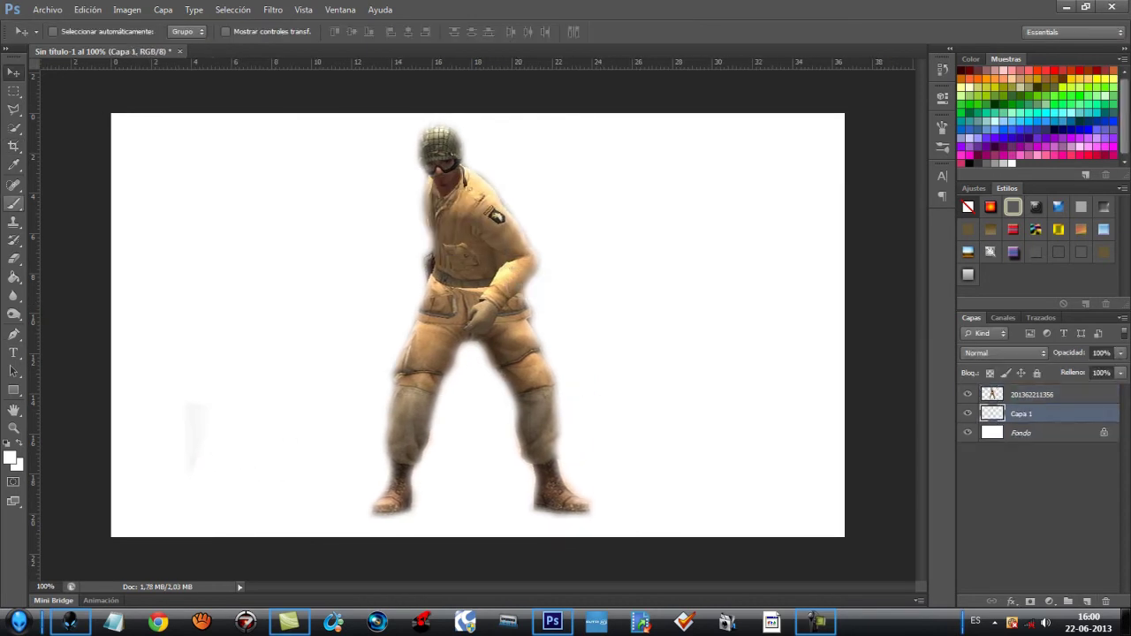
click(9, 458)
click(872, 284)
click(1025, 275)
mouse_move(167, 168)
mouse_down()
mouse_move(710, 186)
mouse_move(587, 369)
mouse_move(707, 477)
mouse_up()
key(v)
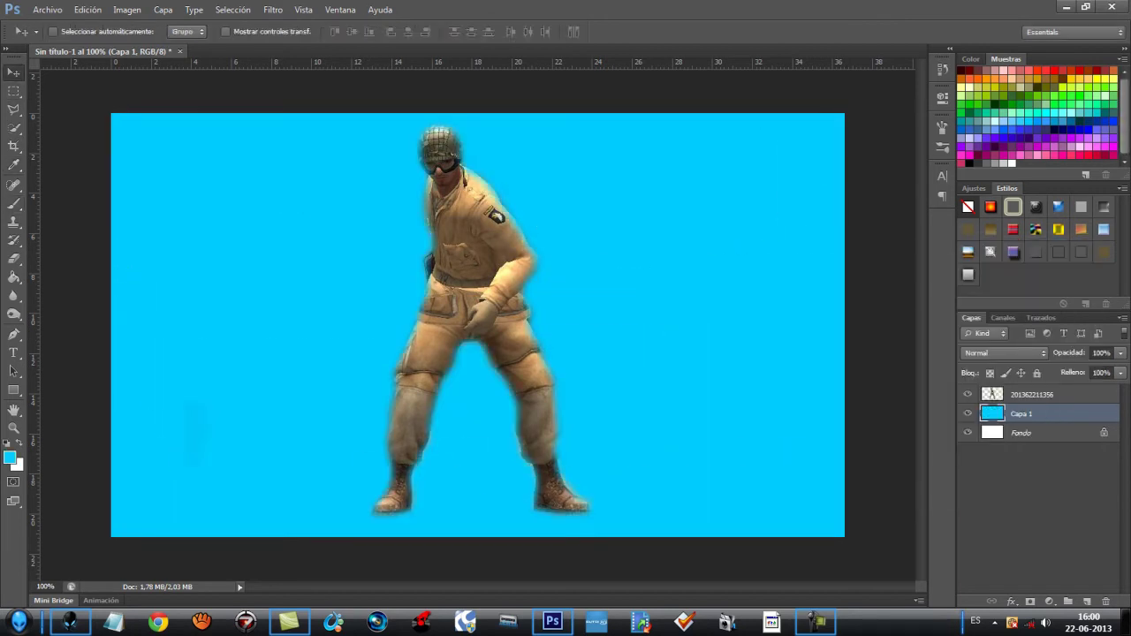
click(1037, 372)
click(1032, 395)
click(968, 395)
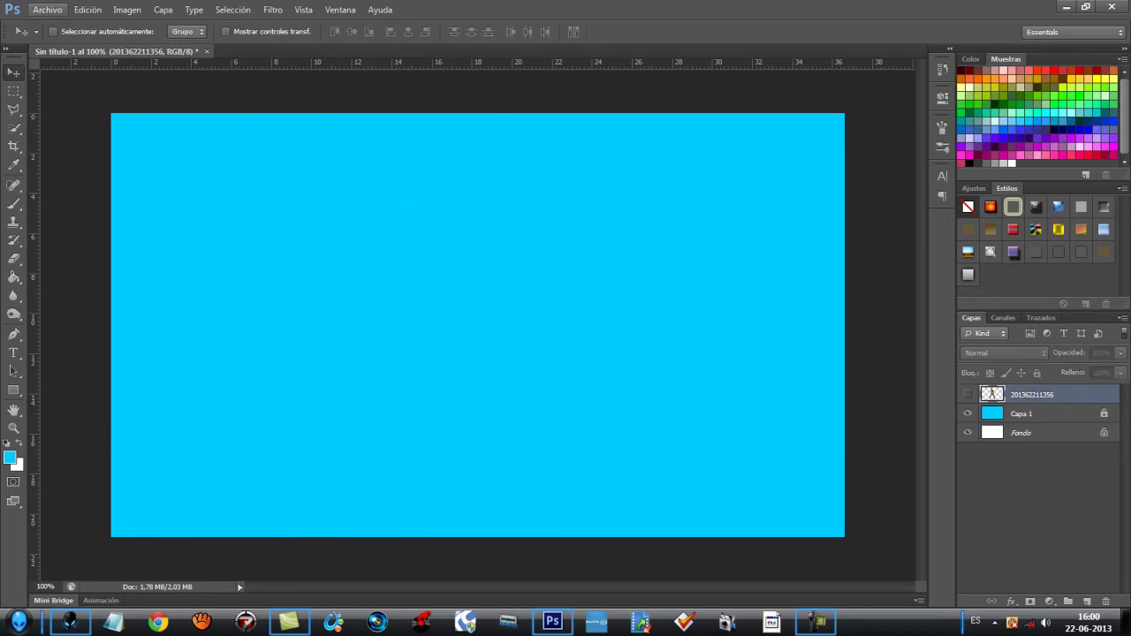
click(48, 9)
click(62, 239)
click(643, 329)
scroll(708, 371, down, 5)
click(932, 382)
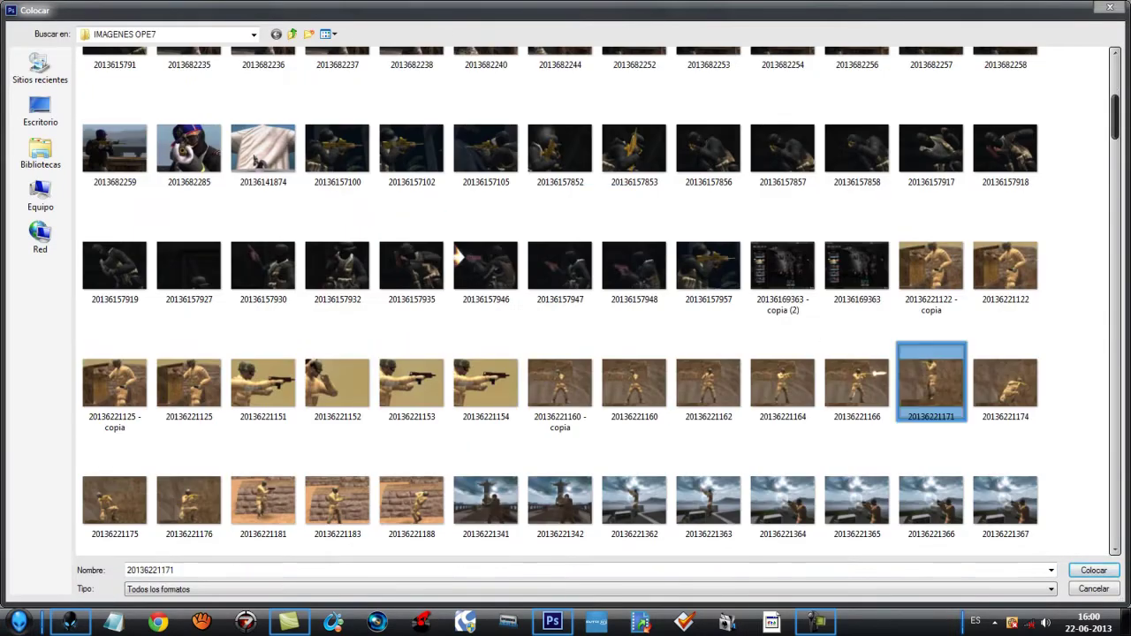
click(1005, 383)
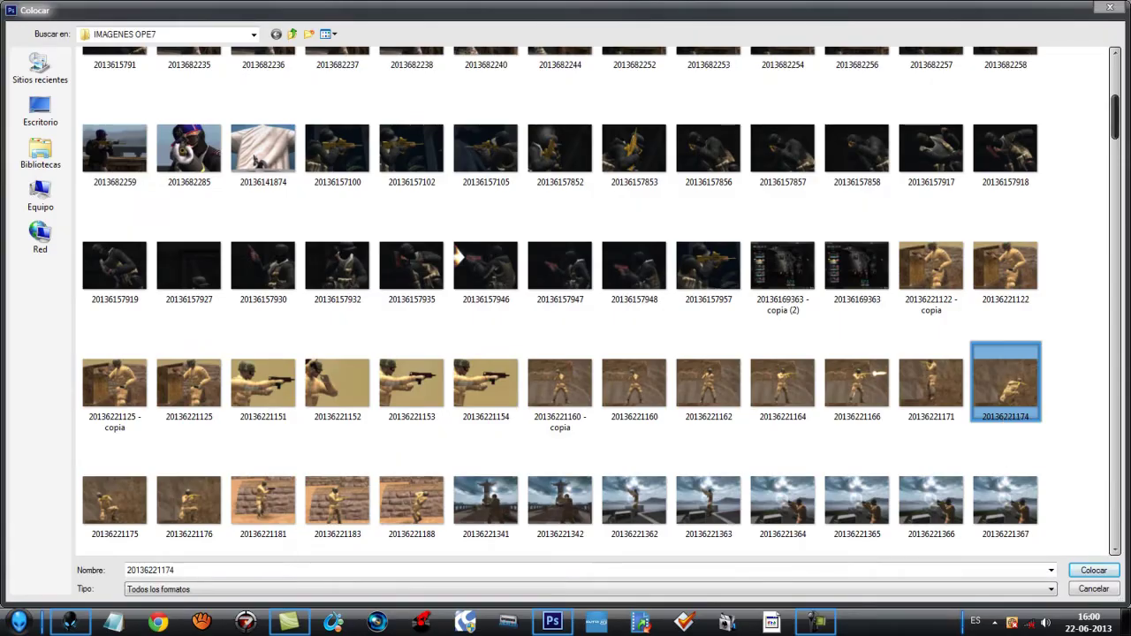
double_click(1004, 401)
click(13, 259)
click(491, 239)
Rasterize the crouching soldier photo and roughly erase the background around him with a hard 137 px Eraser
click(13, 259)
click(221, 208)
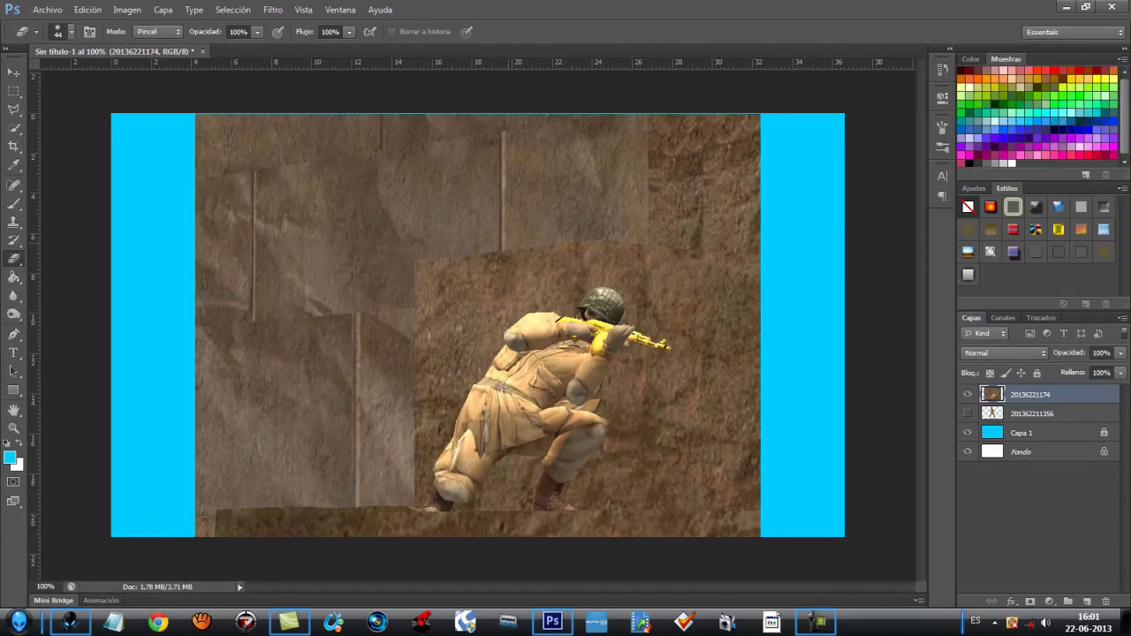
click(516, 245)
right_click(215, 202)
mouse_move(172, 174)
mouse_down()
mouse_move(622, 115)
mouse_move(755, 139)
mouse_move(176, 337)
mouse_move(295, 265)
mouse_up()
mouse_move(314, 336)
mouse_down()
mouse_move(402, 561)
mouse_move(724, 566)
mouse_move(672, 530)
mouse_move(747, 371)
mouse_move(729, 265)
mouse_move(532, 237)
mouse_move(340, 309)
mouse_move(389, 393)
mouse_move(380, 397)
mouse_up()
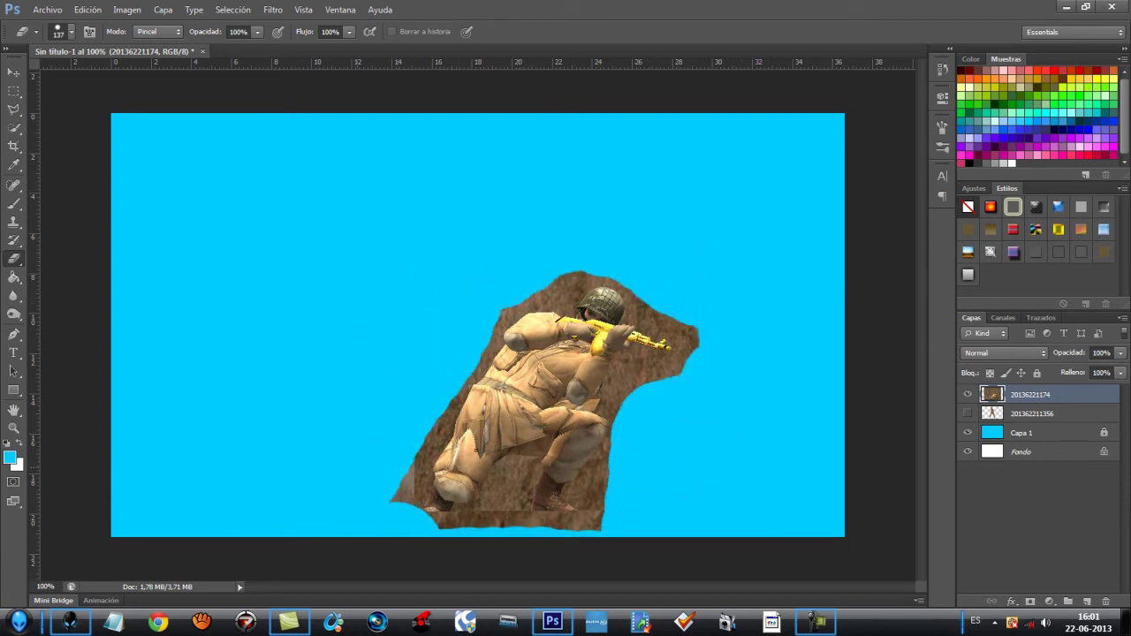
drag(397, 504, 446, 414)
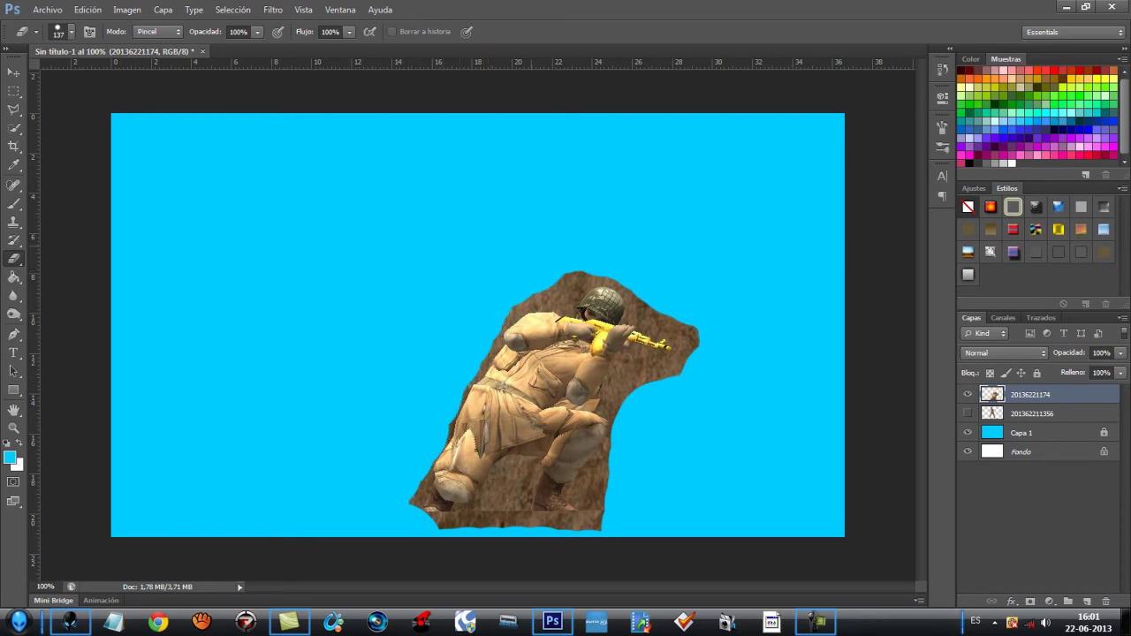
mouse_move(640, 450)
mouse_down()
mouse_move(640, 530)
mouse_move(508, 565)
mouse_up()
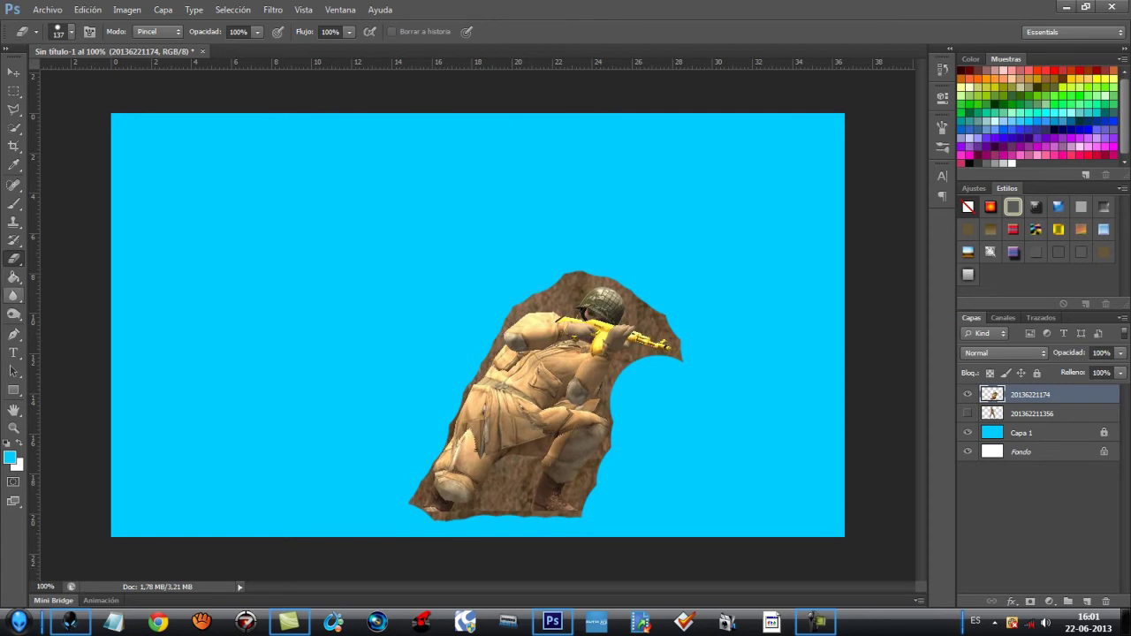
Erase the remaining background along the crouching soldier's outline and rifle with a soft 42 px Eraser
click(13, 429)
drag(543, 455, 609, 455)
scroll(530, 424, down, 4)
scroll(442, 389, up, 1)
key(e)
right_click(383, 377)
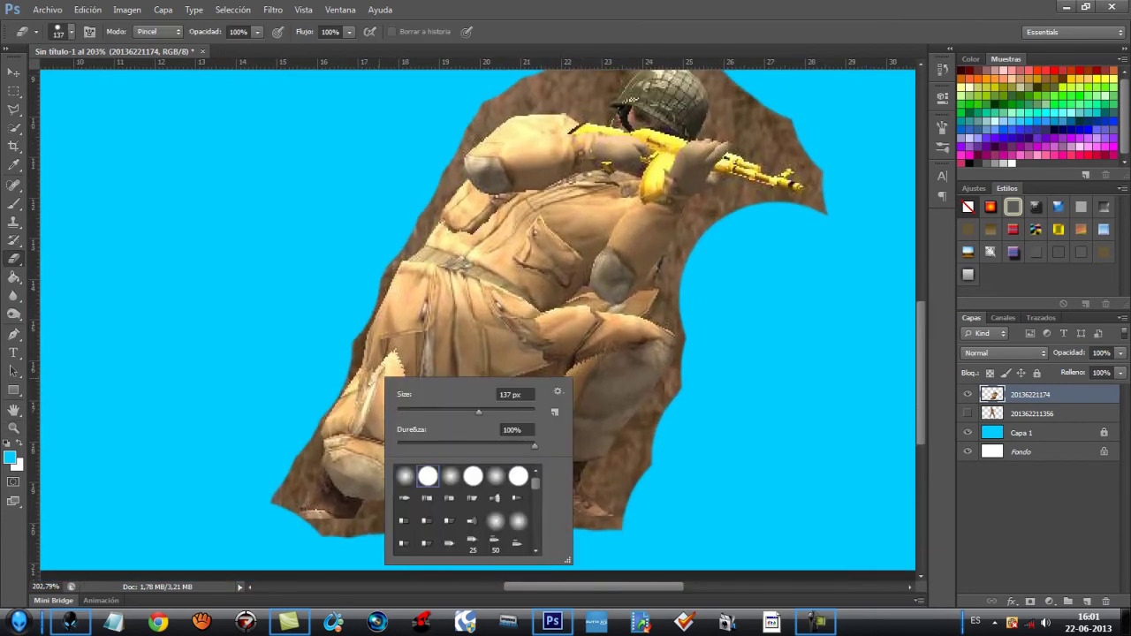
text(42)
key(Return)
mouse_move(658, 455)
mouse_down()
mouse_move(610, 521)
mouse_move(332, 530)
mouse_move(314, 513)
mouse_move(433, 468)
mouse_move(464, 424)
mouse_move(513, 402)
mouse_move(512, 508)
mouse_move(685, 380)
mouse_move(690, 256)
mouse_move(725, 190)
mouse_move(822, 207)
mouse_move(793, 132)
mouse_move(769, 113)
mouse_move(791, 181)
mouse_move(744, 96)
mouse_move(733, 172)
mouse_move(685, 137)
mouse_move(632, 142)
mouse_move(583, 176)
mouse_move(548, 176)
mouse_move(504, 199)
mouse_move(446, 255)
mouse_move(579, 132)
mouse_move(424, 282)
mouse_move(380, 355)
mouse_up()
scroll(749, 131, up, 2)
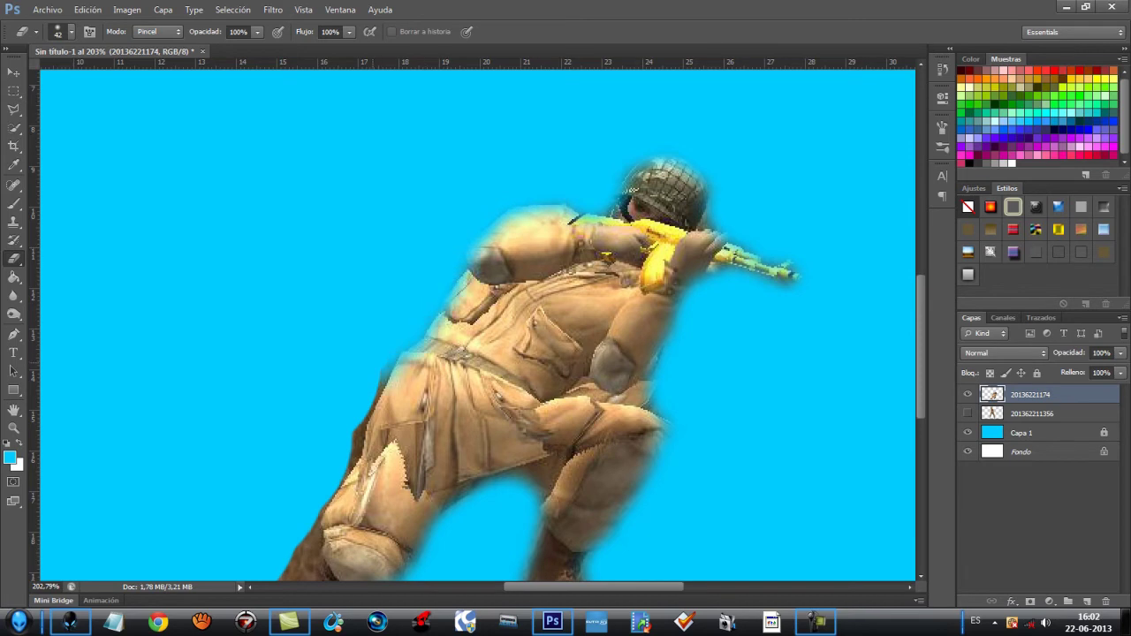
scroll(477, 325, down, 3)
mouse_move(291, 437)
mouse_down()
mouse_move(311, 423)
mouse_move(321, 382)
mouse_up()
Reduce the Eraser size and clean up the background remnants in the gap between the crouching soldier's legs
right_click(516, 352)
drag(558, 387, 548, 387)
mouse_move(522, 349)
mouse_down()
mouse_move(529, 345)
mouse_move(484, 355)
mouse_up()
right_click(529, 362)
drag(561, 396, 554, 396)
key(Return)
scroll(477, 319, up, 3)
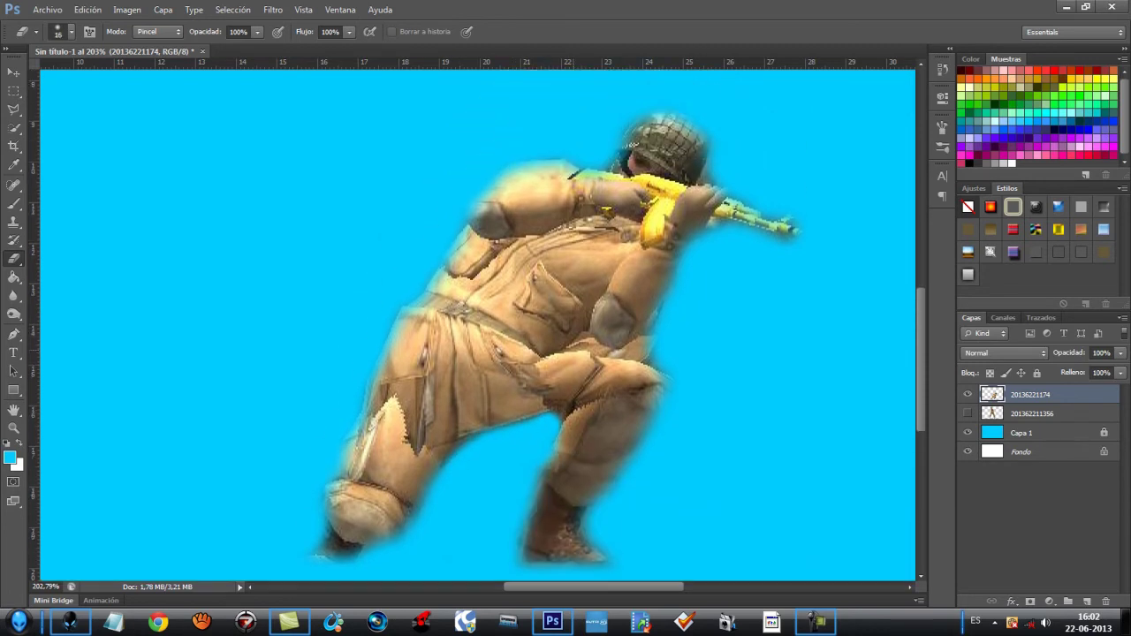
Erase the background between the crouching soldier's elbow and thigh with a soft 9 px Eraser, finishing the narrow corner at 5 px
right_click(593, 343)
key(Return)
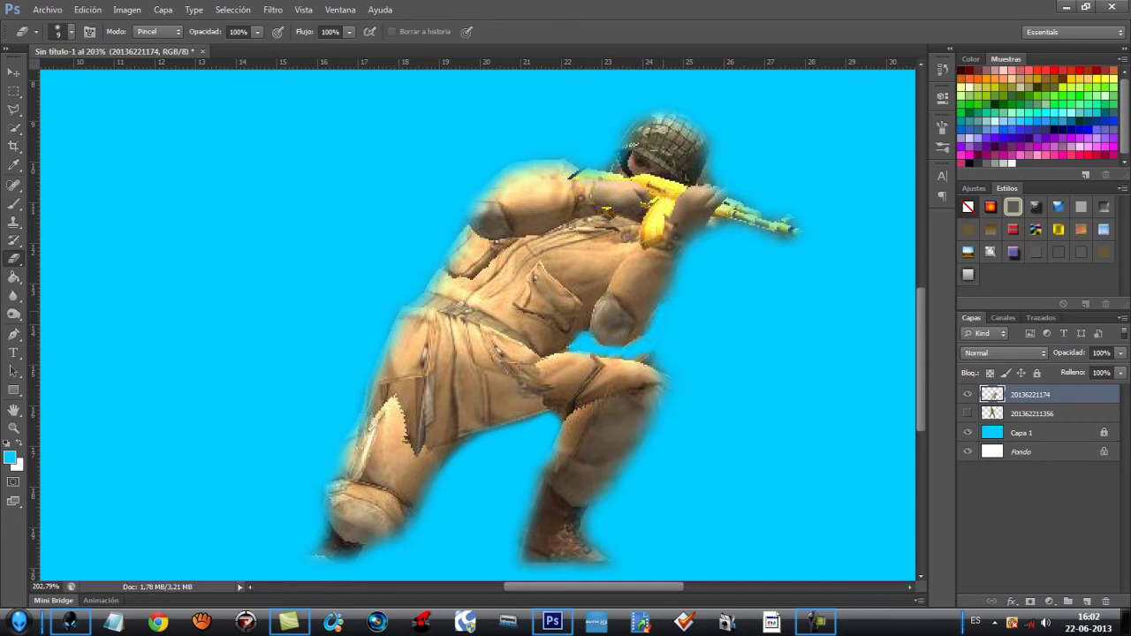
key(ctrl+z)
click(14, 428)
drag(612, 345, 733, 345)
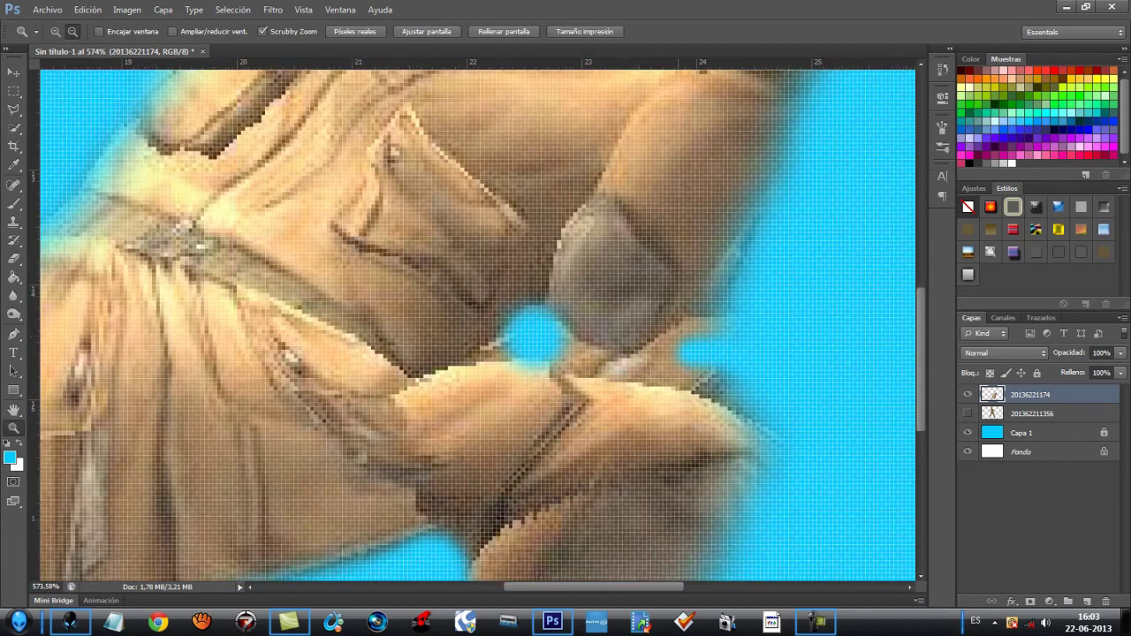
click(13, 259)
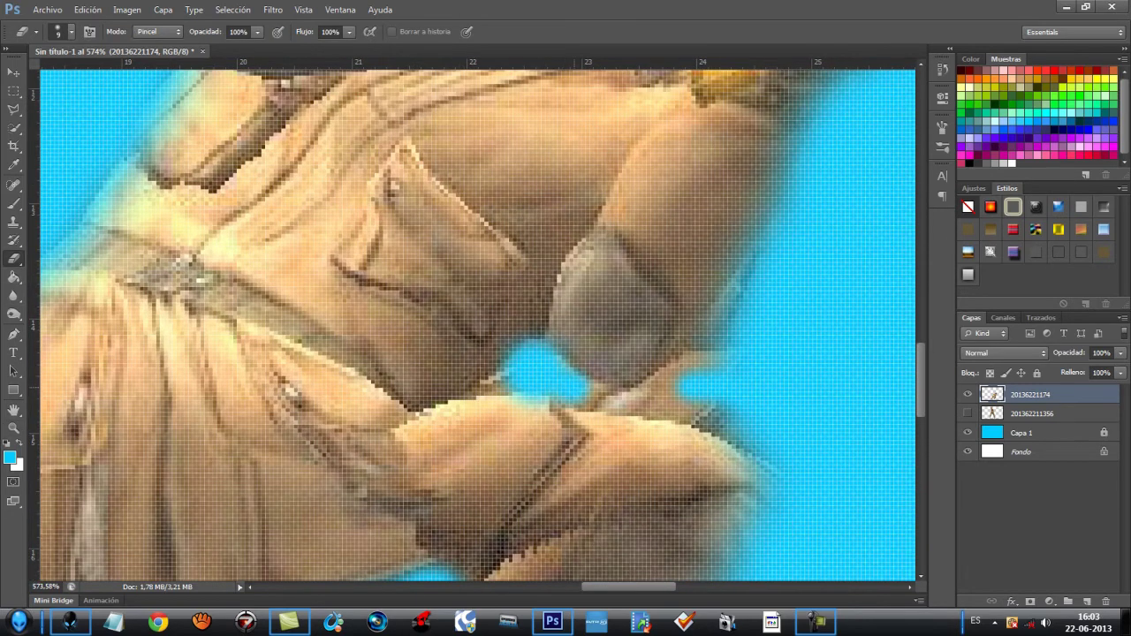
mouse_move(641, 397)
mouse_down()
mouse_move(751, 270)
mouse_move(711, 318)
mouse_up()
drag(672, 406, 720, 416)
right_click(507, 378)
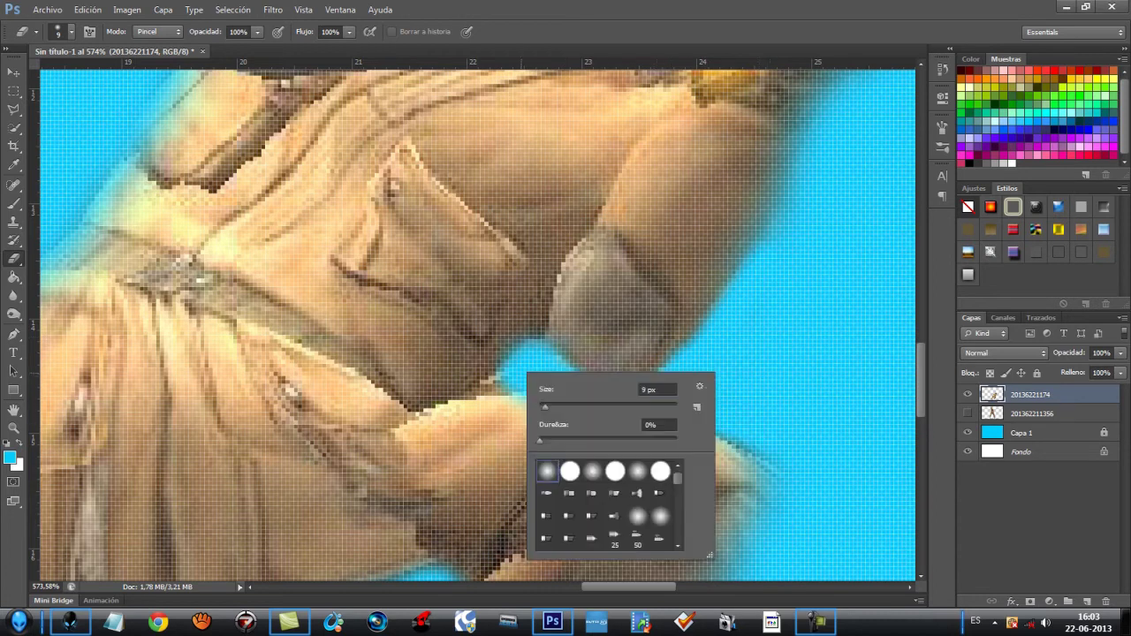
drag(504, 378, 486, 387)
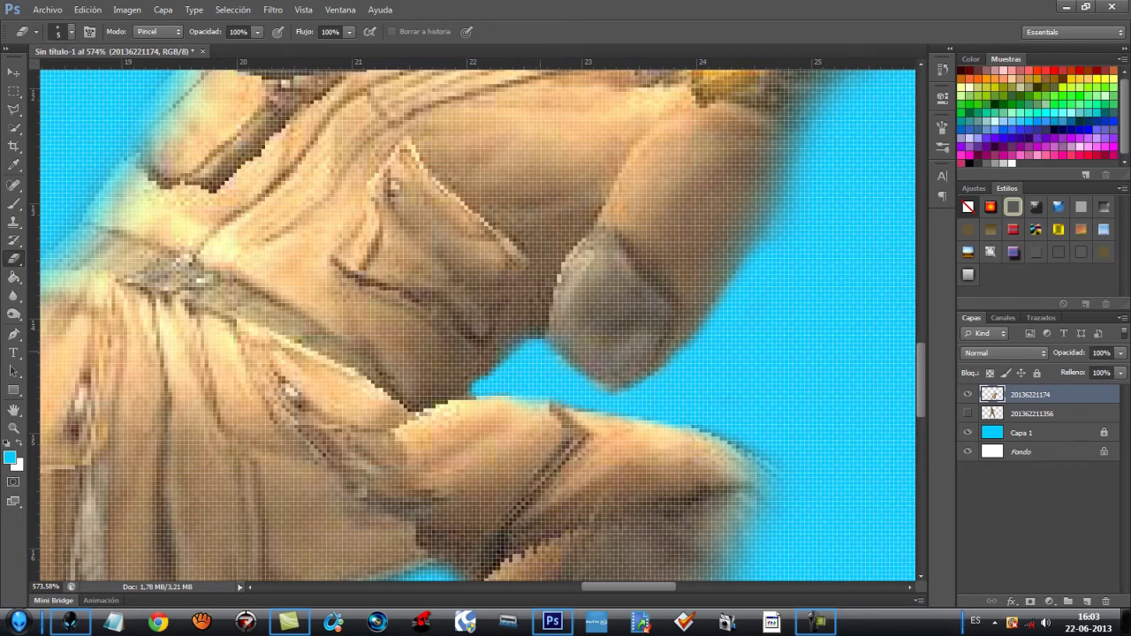
Show the standing soldier again, send the crouching soldier's layer behind him and move the crouching figure beside his right-hand boot
key(z)
drag(557, 424, 380, 424)
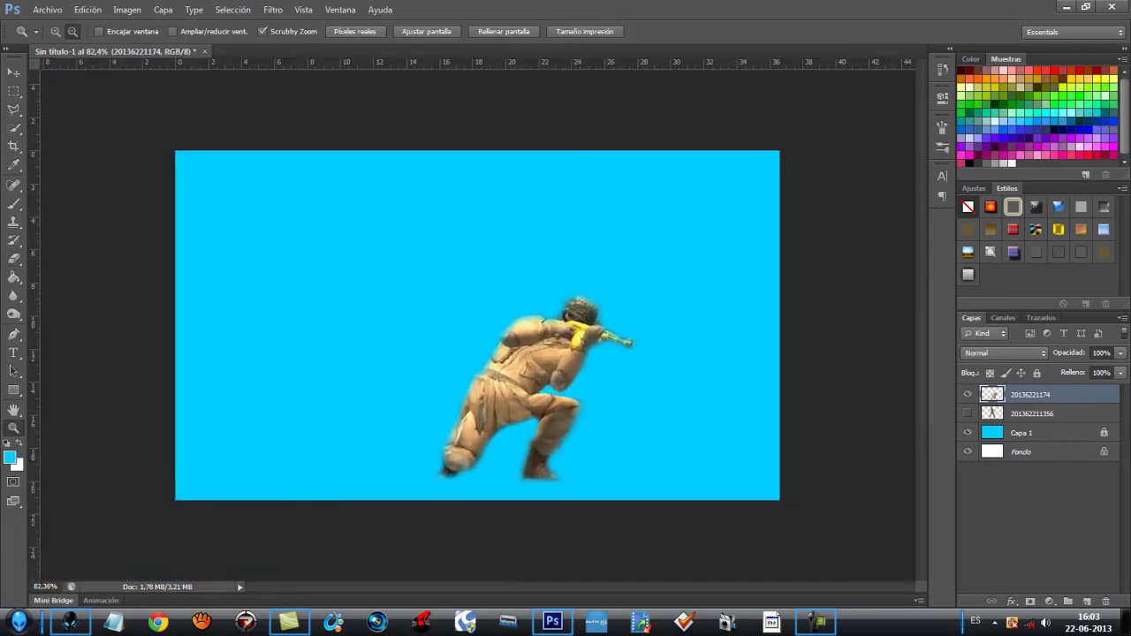
key(v)
drag(522, 389, 541, 344)
click(968, 413)
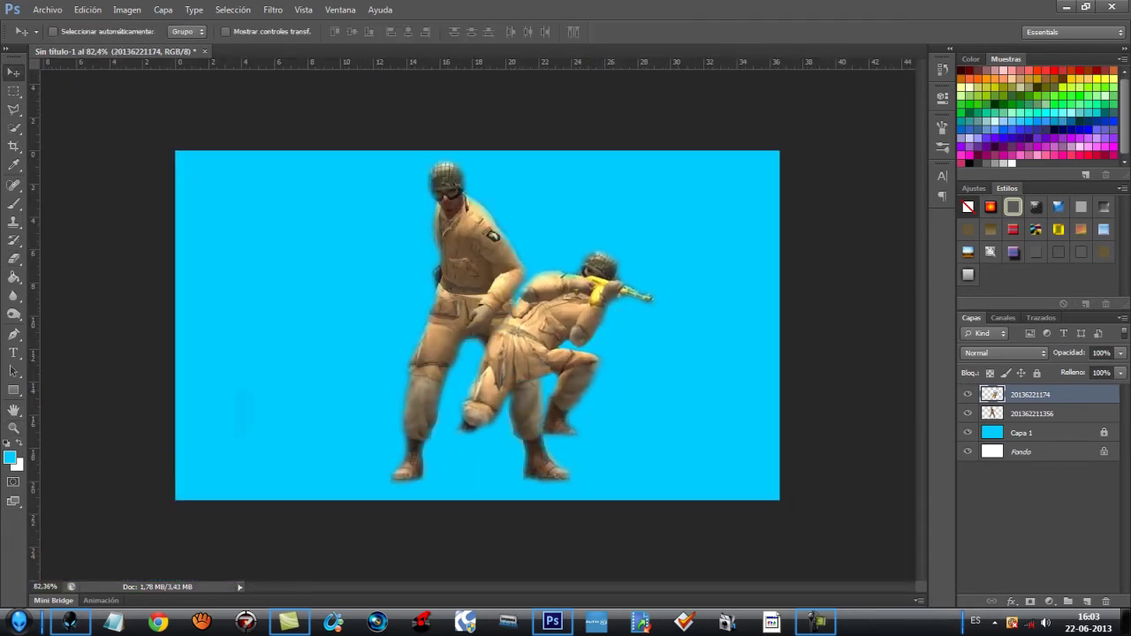
key(ctrl+bracketleft)
drag(592, 314, 656, 361)
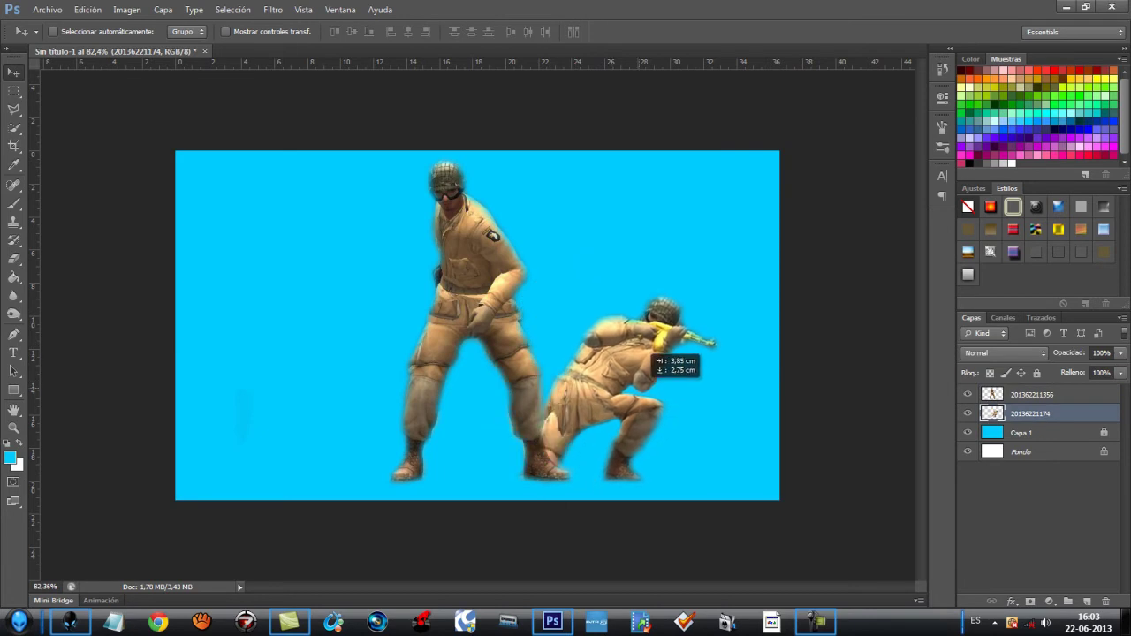
Enlarge the crouching soldier to 118.43% width and 129.43% height and apply the transformation
key(ctrl+t)
drag(714, 301, 725, 230)
drag(693, 329, 724, 320)
click(14, 73)
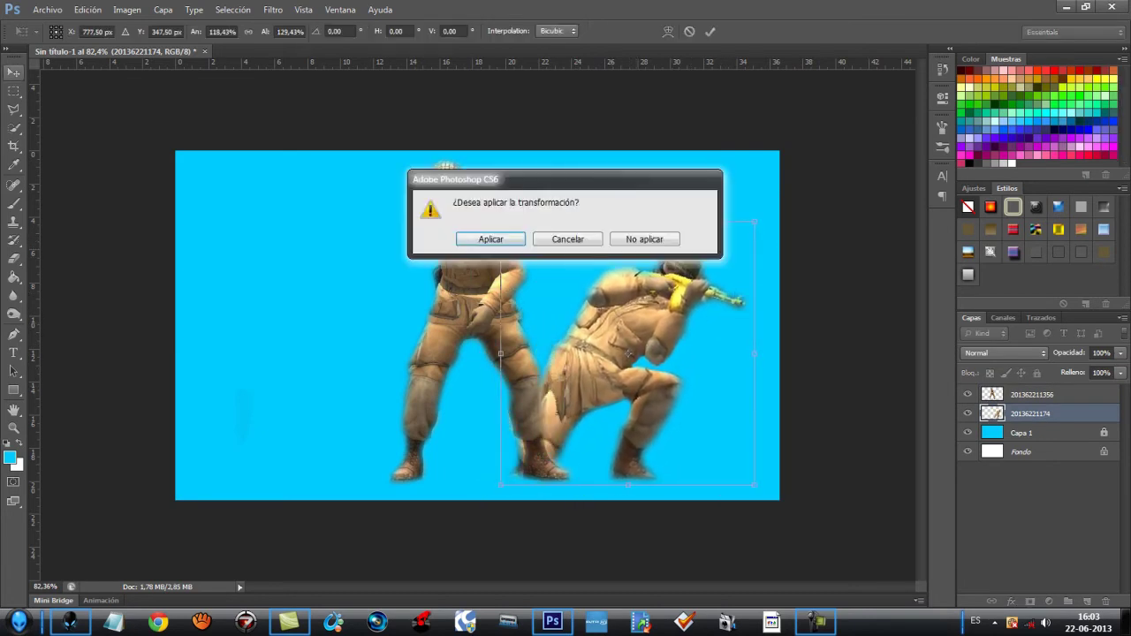
key(Return)
click(1022, 433)
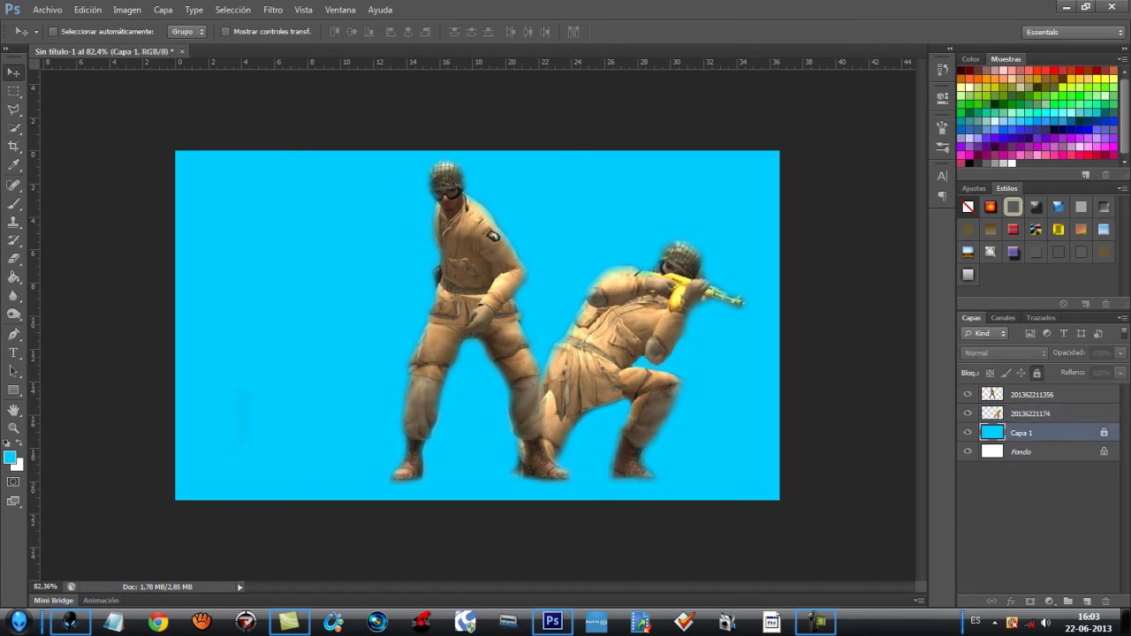
click(47, 10)
click(57, 240)
click(486, 442)
scroll(486, 442, down, 3)
click(486, 442)
scroll(566, 301, down, 3)
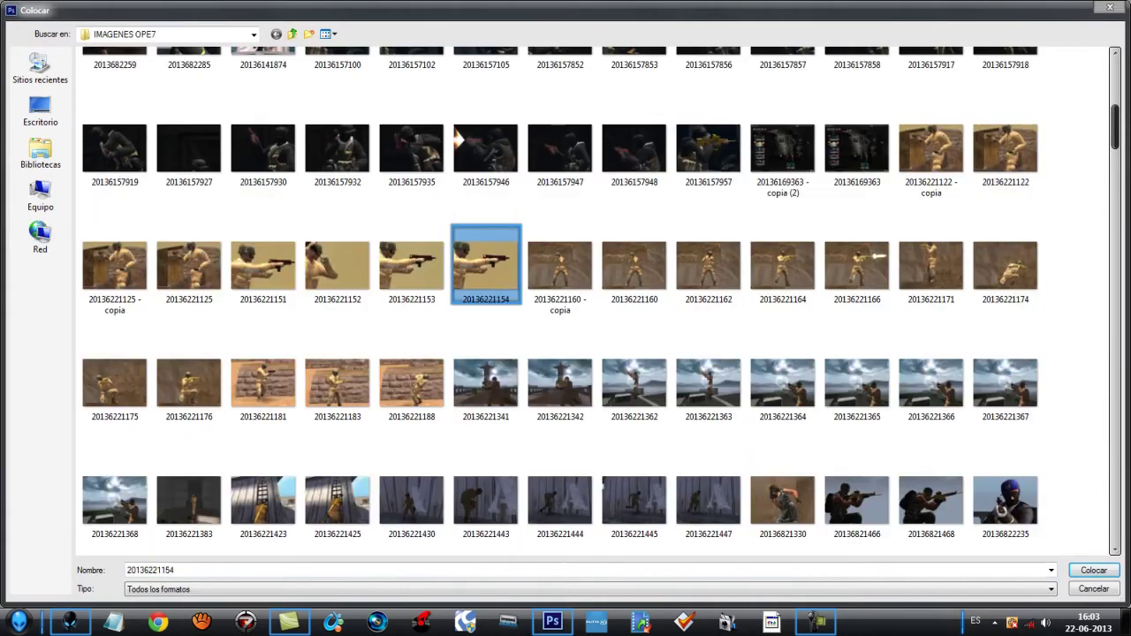
scroll(412, 415, down, 15)
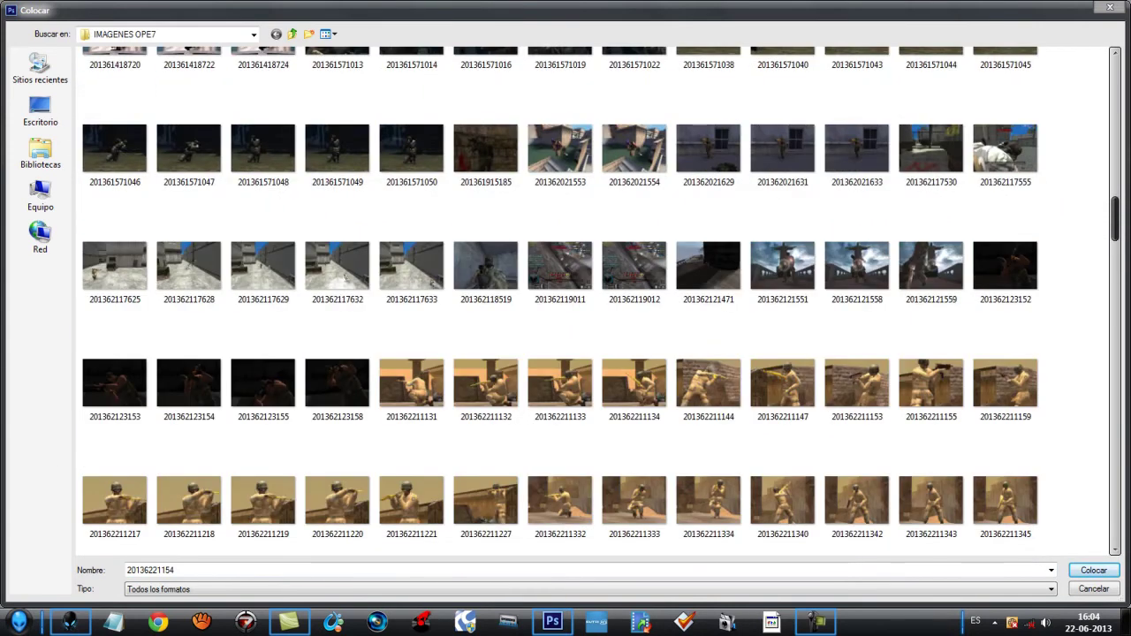
double_click(635, 383)
click(13, 73)
key(Return)
click(967, 413)
click(968, 395)
click(13, 429)
mouse_move(575, 424)
mouse_down()
mouse_move(659, 424)
mouse_move(605, 424)
mouse_up()
click(13, 258)
click(424, 292)
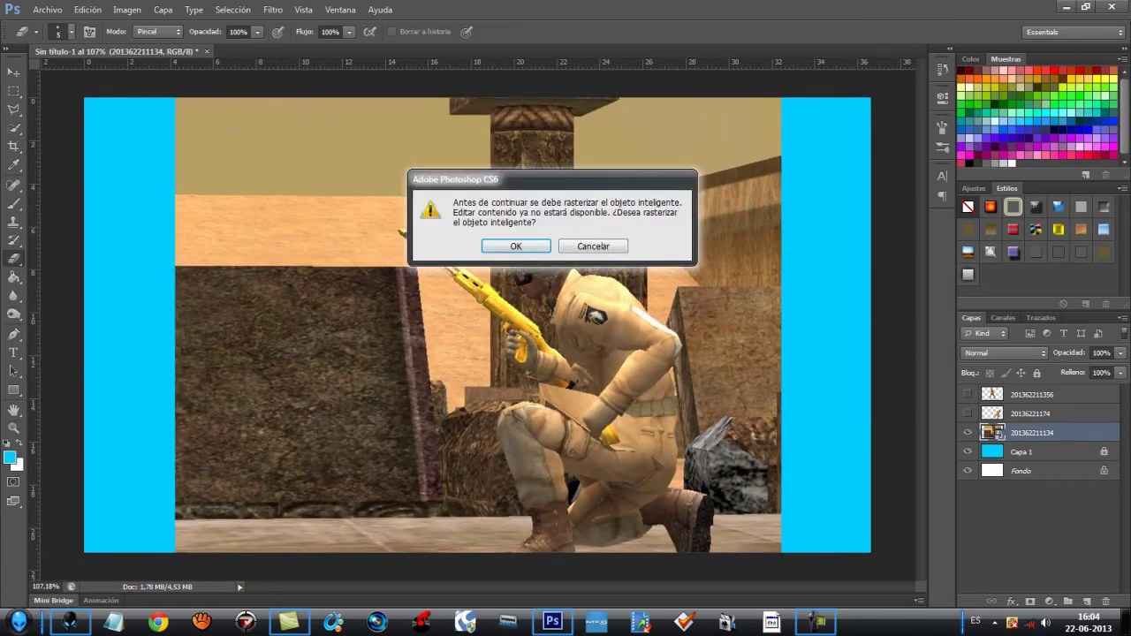
key(Return)
Erase the large background areas in front of and above the kneeling soldier with a 125 px Eraser
right_click(285, 272)
click(328, 373)
mouse_move(181, 259)
mouse_down()
mouse_move(203, 520)
mouse_move(207, 396)
mouse_up()
right_click(221, 359)
drag(281, 395, 290, 394)
click(227, 278)
mouse_move(227, 277)
mouse_down()
mouse_move(390, 468)
mouse_move(446, 508)
mouse_move(253, 164)
mouse_move(423, 358)
mouse_move(281, 181)
mouse_move(410, 405)
mouse_move(660, 101)
mouse_move(381, 149)
mouse_up()
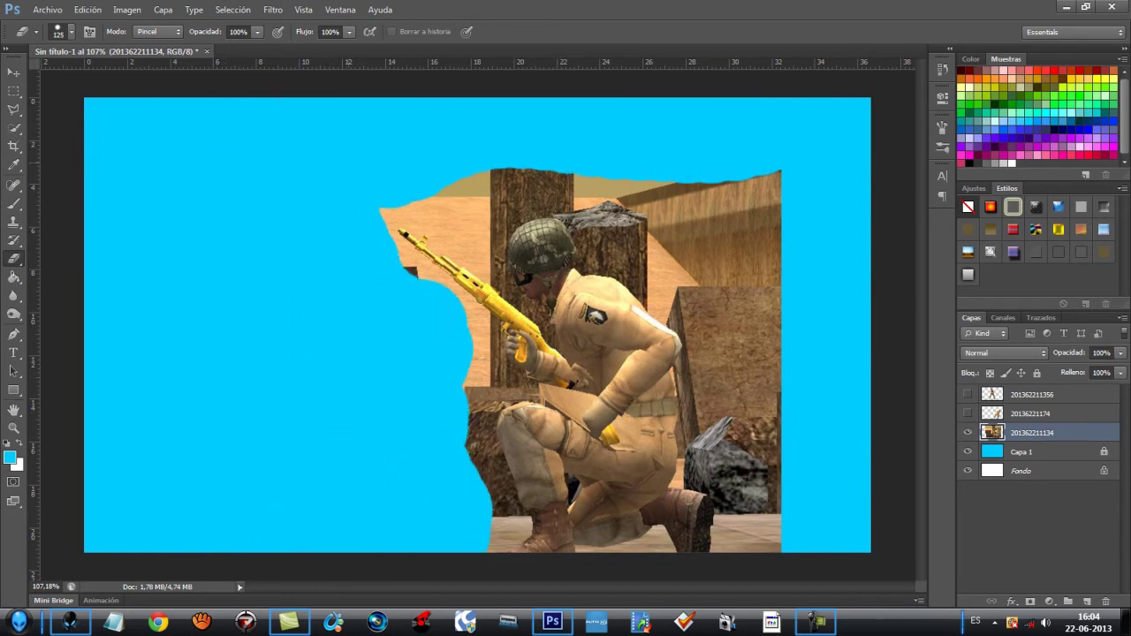
Erase the background behind the kneeling soldier and closer around his rifle, and move the figure up and left on the canvas
mouse_move(380, 194)
mouse_down()
mouse_move(601, 155)
mouse_move(724, 229)
mouse_move(778, 389)
mouse_move(769, 424)
mouse_up()
drag(716, 371, 619, 221)
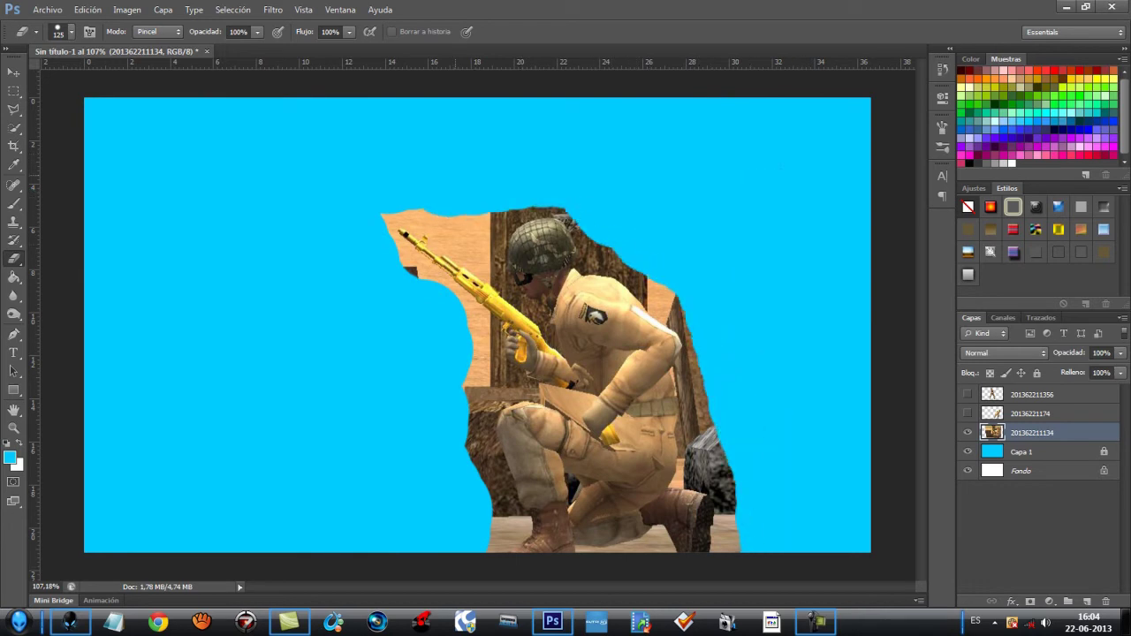
drag(495, 220, 394, 217)
mouse_move(415, 265)
mouse_down()
mouse_move(475, 388)
mouse_move(503, 544)
mouse_up()
key(v)
drag(755, 305, 629, 257)
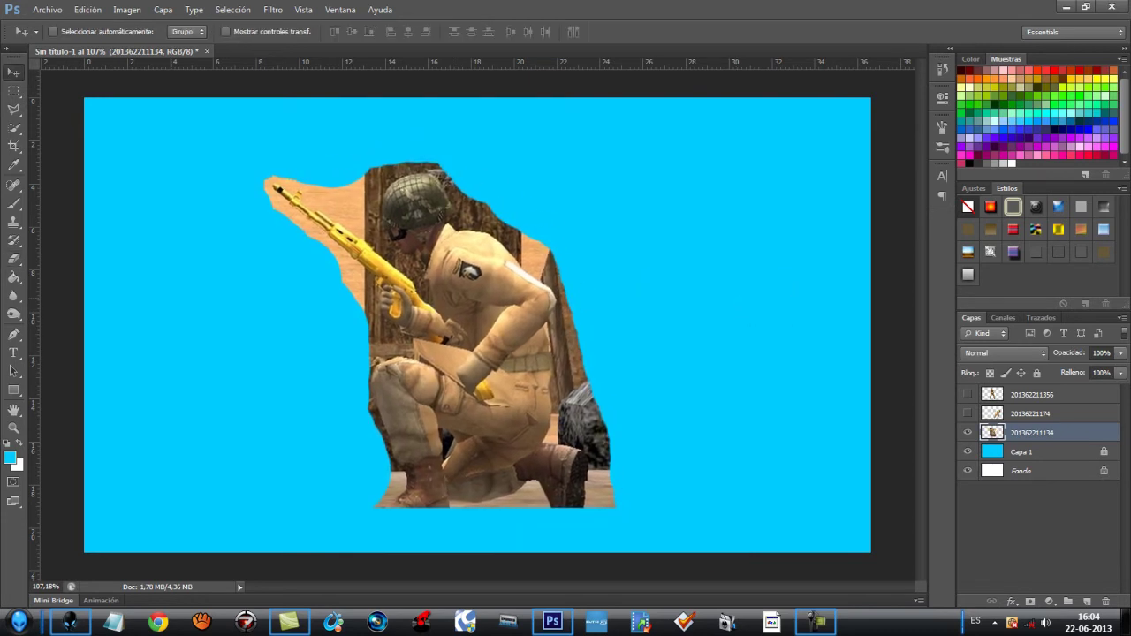
Erase the background along the kneeling soldier's helmet, back and shoulder with a soft 22 px Eraser
key(z)
drag(460, 313, 452, 314)
scroll(451, 311, up, 4)
key(e)
right_click(269, 178)
click(292, 277)
mouse_move(237, 185)
mouse_down()
mouse_move(334, 157)
mouse_move(364, 190)
mouse_move(402, 124)
mouse_move(522, 124)
mouse_move(415, 141)
mouse_up()
mouse_move(521, 159)
mouse_down()
mouse_move(570, 212)
mouse_move(541, 257)
mouse_move(698, 288)
mouse_move(583, 203)
mouse_up()
drag(762, 346, 739, 308)
mouse_move(583, 270)
mouse_down()
mouse_move(654, 300)
mouse_move(787, 415)
mouse_up()
Erase the background strip below the kneeling soldier's elbow, along his waist and hip
scroll(786, 415, down, 5)
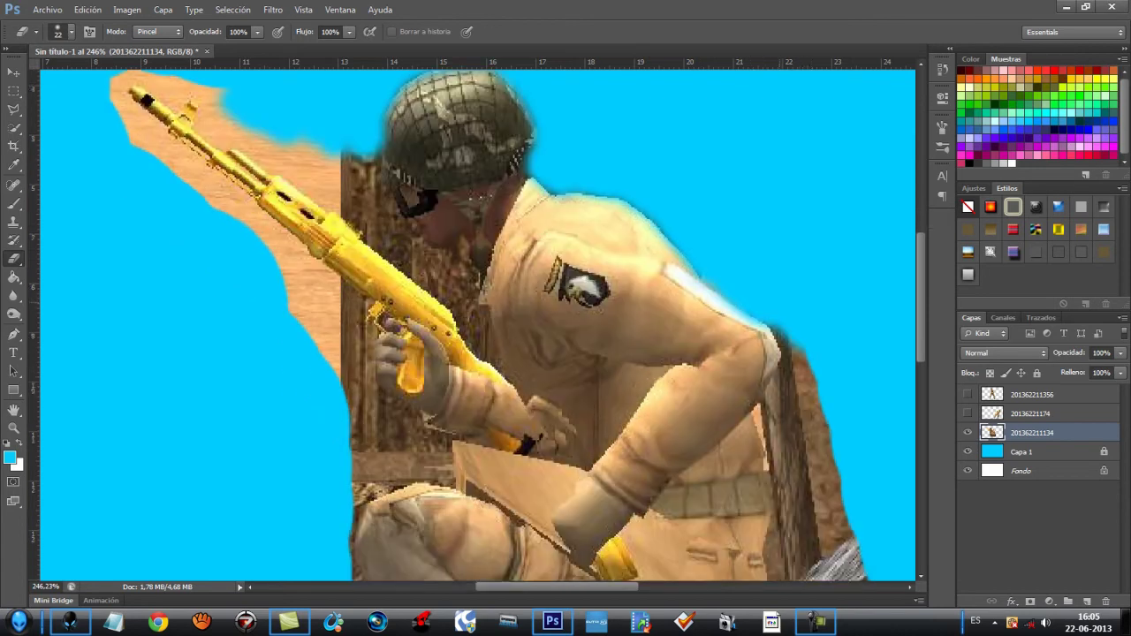
drag(765, 190, 826, 314)
mouse_move(782, 228)
mouse_down()
mouse_move(758, 293)
mouse_move(783, 366)
mouse_move(783, 424)
mouse_move(822, 296)
mouse_move(818, 402)
mouse_move(787, 446)
mouse_move(790, 469)
mouse_move(853, 469)
mouse_up()
Erase the rocks and floor around the kneeling soldier's rear boot with a soft 28 px Eraser
scroll(477, 324, down, 3)
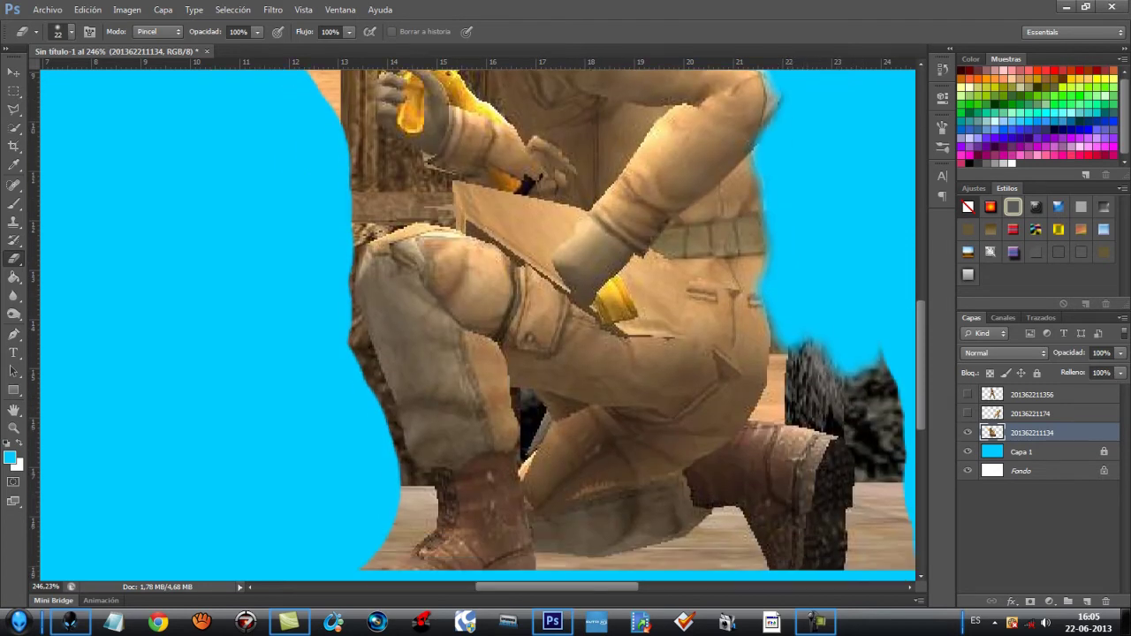
scroll(477, 325, right, 5)
mouse_move(572, 329)
mouse_down()
mouse_move(577, 375)
mouse_move(656, 374)
mouse_move(699, 477)
mouse_move(659, 469)
mouse_move(629, 395)
mouse_move(579, 414)
mouse_move(598, 364)
mouse_move(604, 391)
mouse_move(645, 413)
mouse_up()
key(ctrl+z)
right_click(619, 378)
mouse_move(613, 359)
mouse_down()
mouse_move(680, 415)
mouse_move(649, 468)
mouse_move(638, 565)
mouse_move(504, 557)
mouse_up()
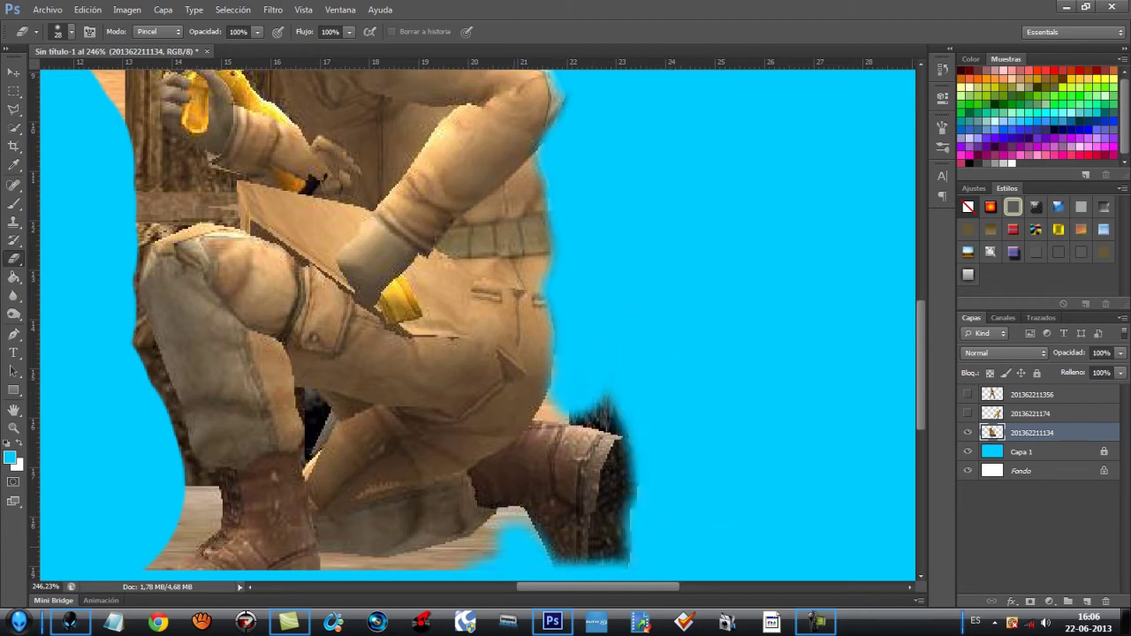
Erase the floor beneath the kneeling soldier and the background along his front boot and shin up to the knee
drag(598, 587, 561, 587)
scroll(561, 353, down, 1)
mouse_move(508, 540)
mouse_down()
mouse_move(346, 547)
mouse_move(389, 459)
mouse_move(338, 296)
mouse_up()
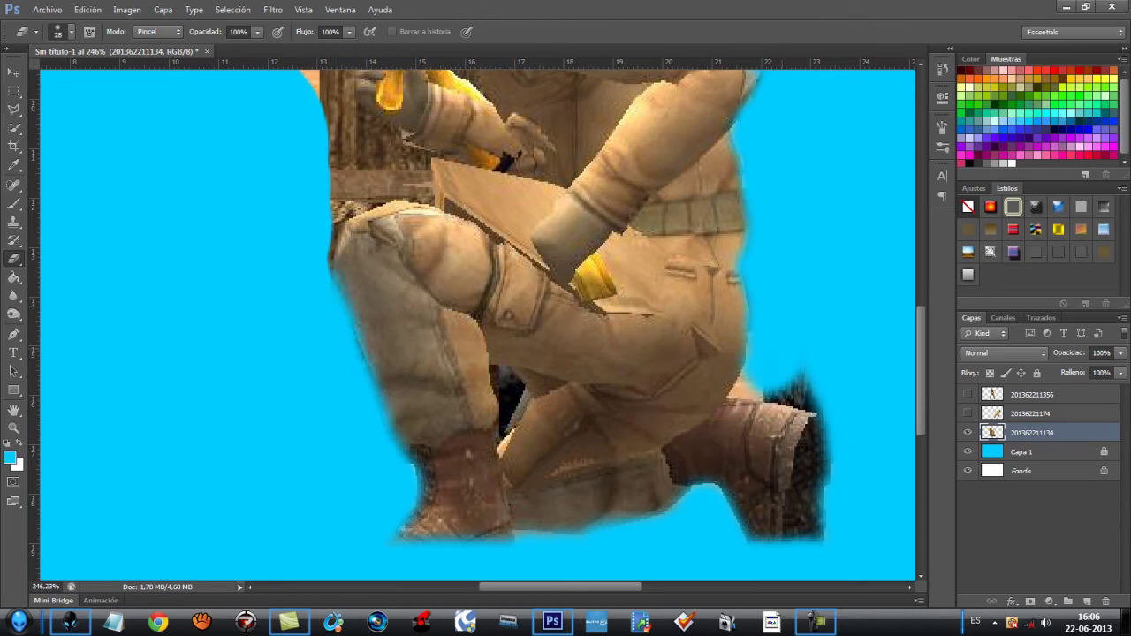
Erase the dark background remnants above the rear boot, reducing the soft Eraser to 13 px for the corner by the thigh
drag(762, 372, 807, 378)
right_click(797, 384)
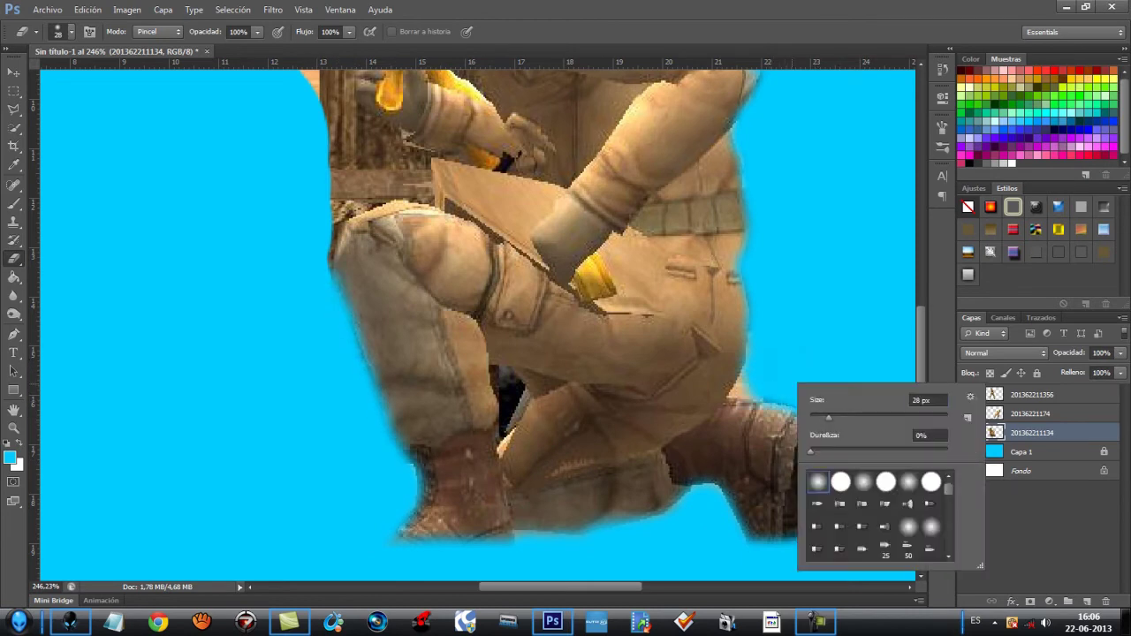
key(Return)
right_click(754, 383)
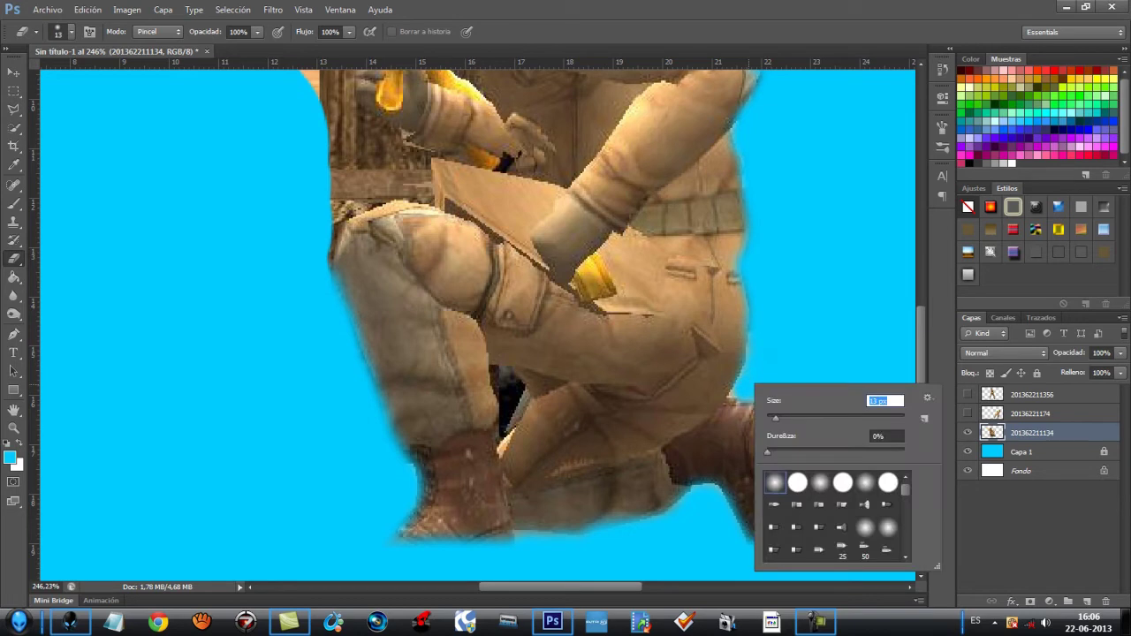
key(Return)
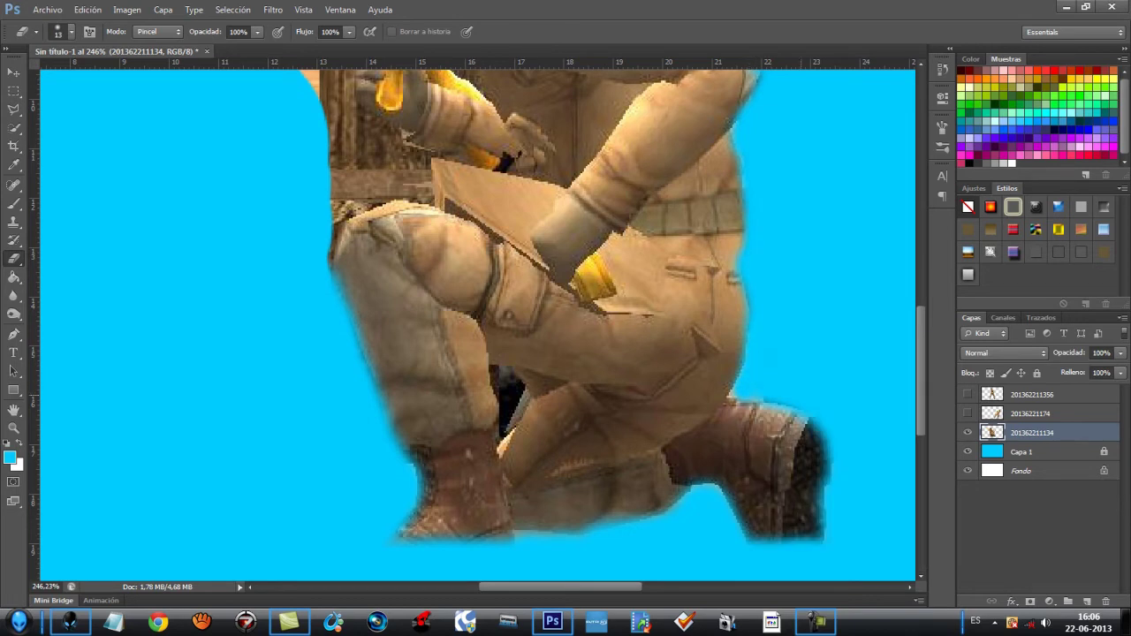
Erase the background in the gap between the kneeling soldier's legs, reducing the Eraser from 13 px to 7 px
scroll(508, 403, up, 1)
click(508, 403)
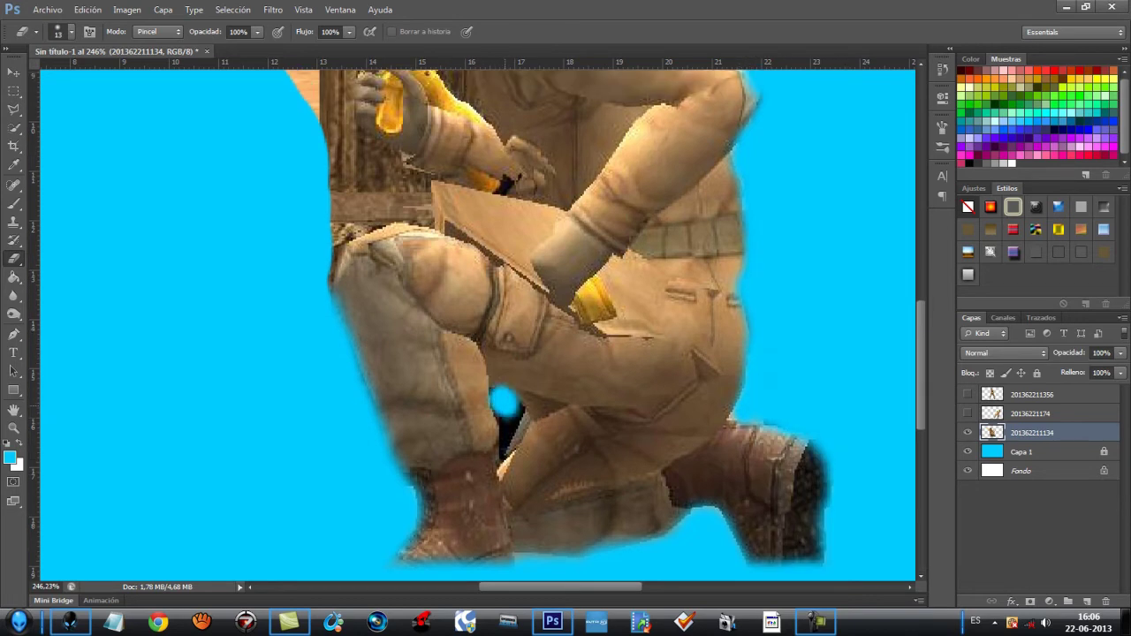
right_click(506, 404)
text(7)
key(Return)
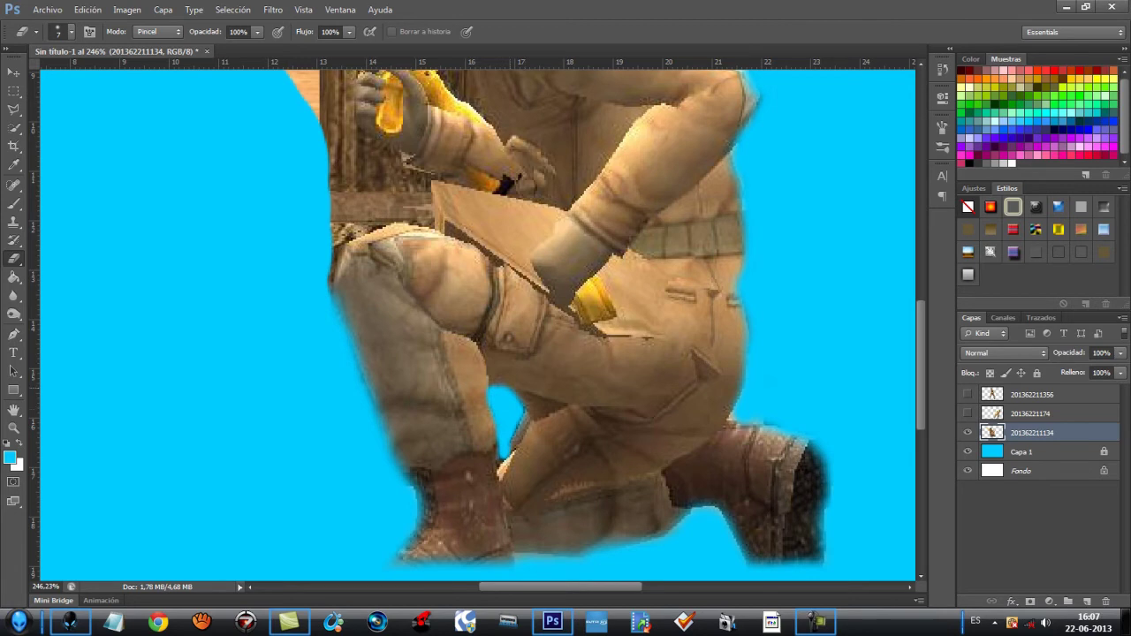
Erase the background above the kneeling soldier's front knee and around his forearm and gripping hand with a 24 px Eraser
scroll(365, 301, up, 4)
right_click(366, 300)
key(Return)
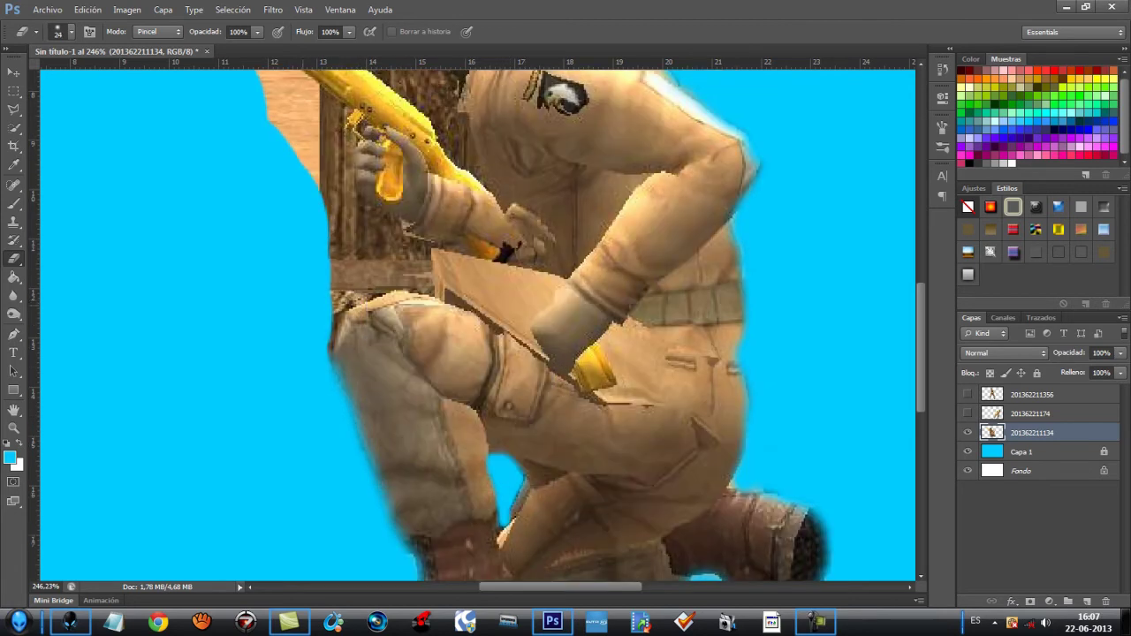
mouse_move(352, 287)
mouse_down()
mouse_move(412, 277)
mouse_move(345, 248)
mouse_move(353, 208)
mouse_move(388, 226)
mouse_move(336, 190)
mouse_up()
scroll(477, 323, up, 5)
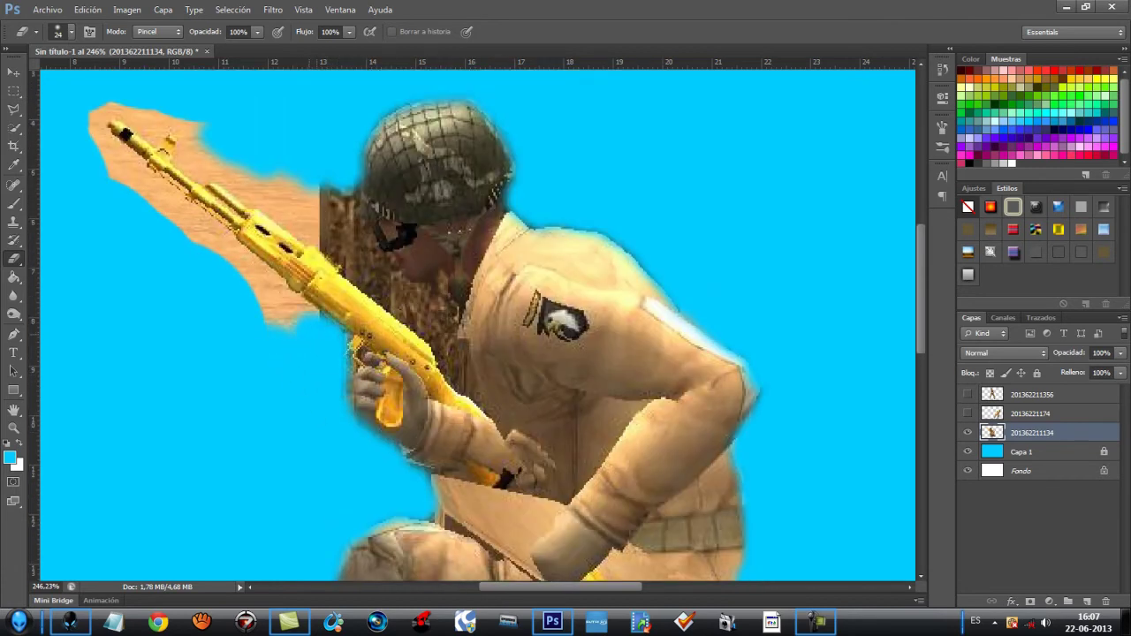
Erase the background around the rifle barrel and between the rifle, face and helmet with the 24 px Eraser, redoing one stroke
click(275, 306)
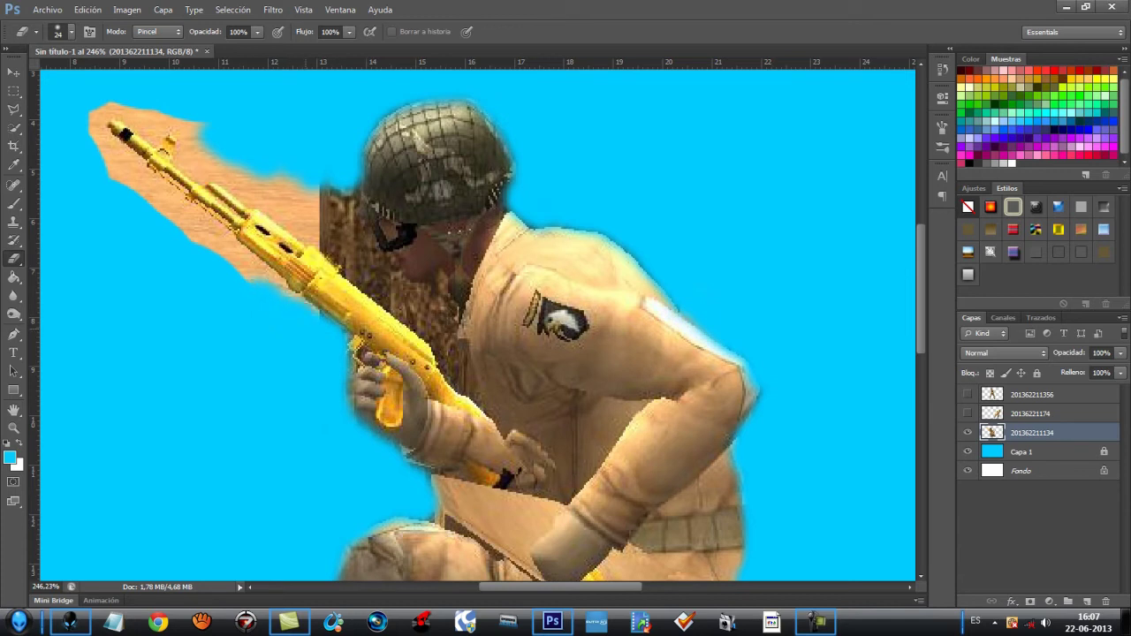
mouse_move(250, 265)
mouse_down()
mouse_move(128, 181)
mouse_move(104, 126)
mouse_move(152, 124)
mouse_move(327, 234)
mouse_move(442, 325)
mouse_move(438, 285)
mouse_up()
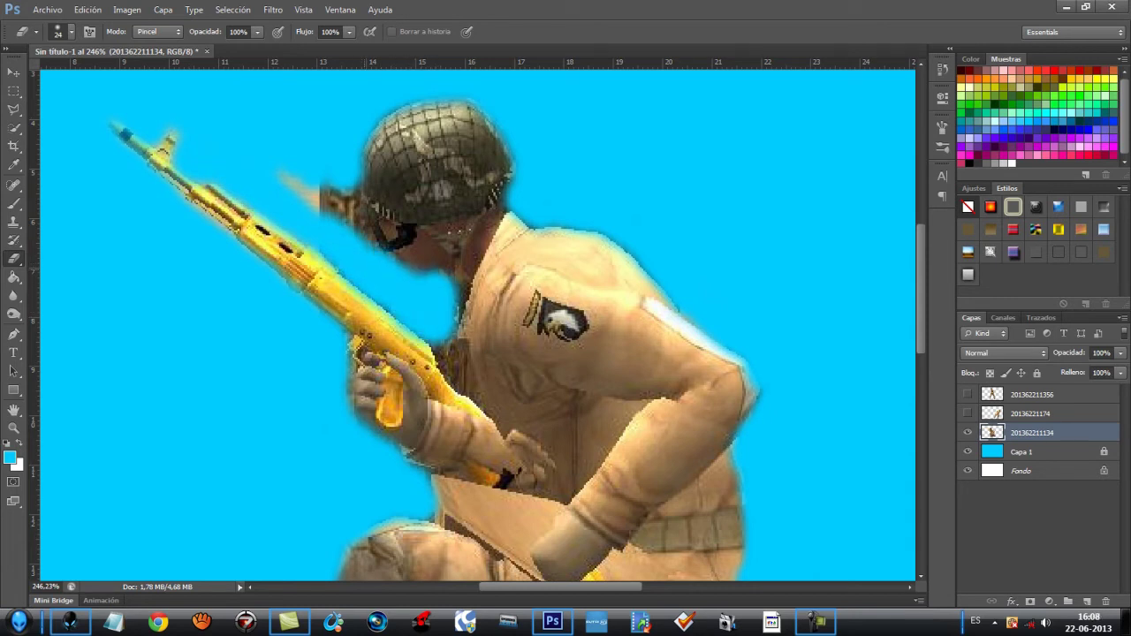
key(ctrl+z)
mouse_move(433, 332)
mouse_down()
mouse_move(434, 292)
mouse_move(402, 301)
mouse_move(334, 240)
mouse_move(345, 202)
mouse_move(305, 209)
mouse_move(300, 234)
mouse_move(193, 164)
mouse_up()
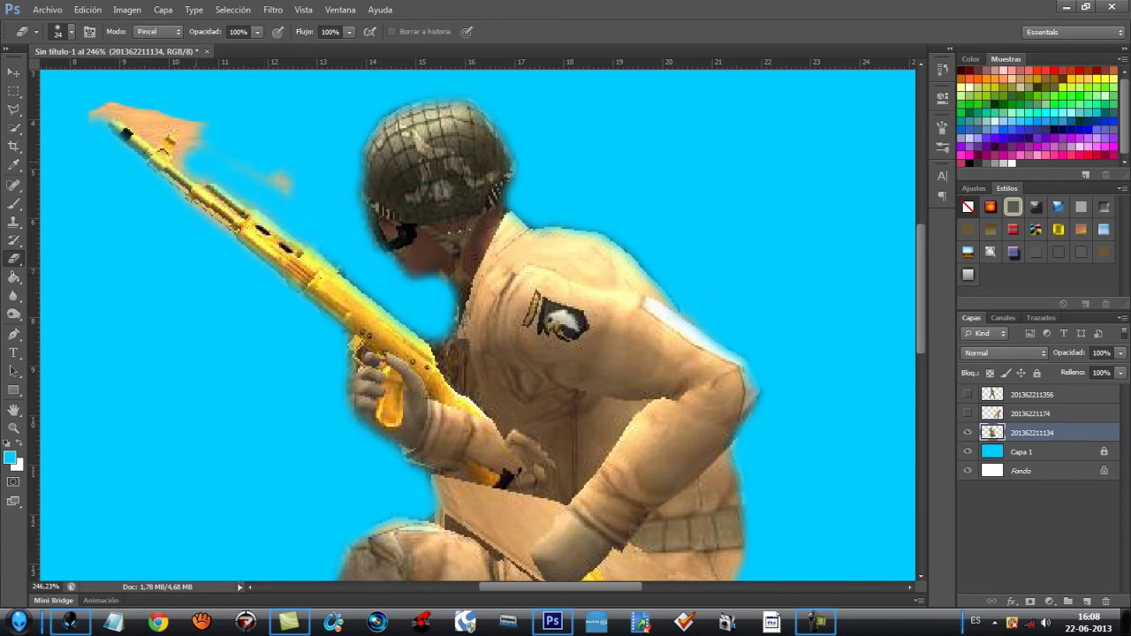
drag(146, 129, 102, 113)
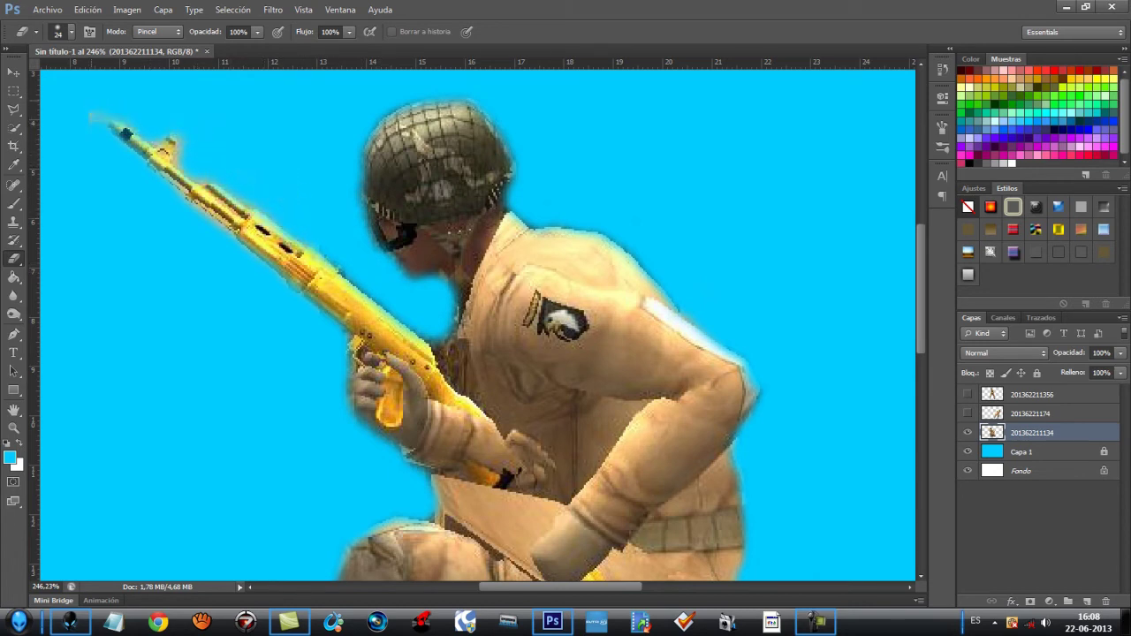
Clean up the narrow corner between the rifle and the kneeling soldier's chest with a 5 px Eraser and adjust the brush size at the neck
right_click(430, 335)
click(433, 338)
drag(466, 345, 458, 349)
right_click(433, 338)
click(433, 337)
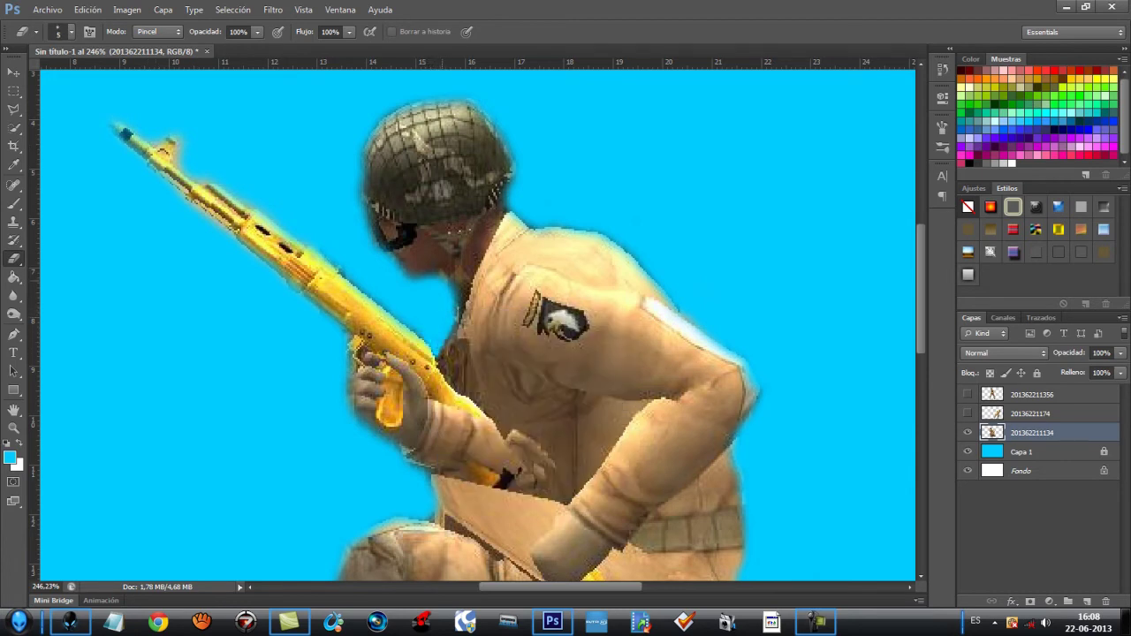
right_click(525, 197)
drag(536, 231, 544, 232)
key(Return)
Scale the cut-out kneeling soldier down with Free Transform and apply it
click(13, 428)
mouse_move(424, 265)
mouse_down()
mouse_move(331, 265)
mouse_move(367, 265)
mouse_up()
key(v)
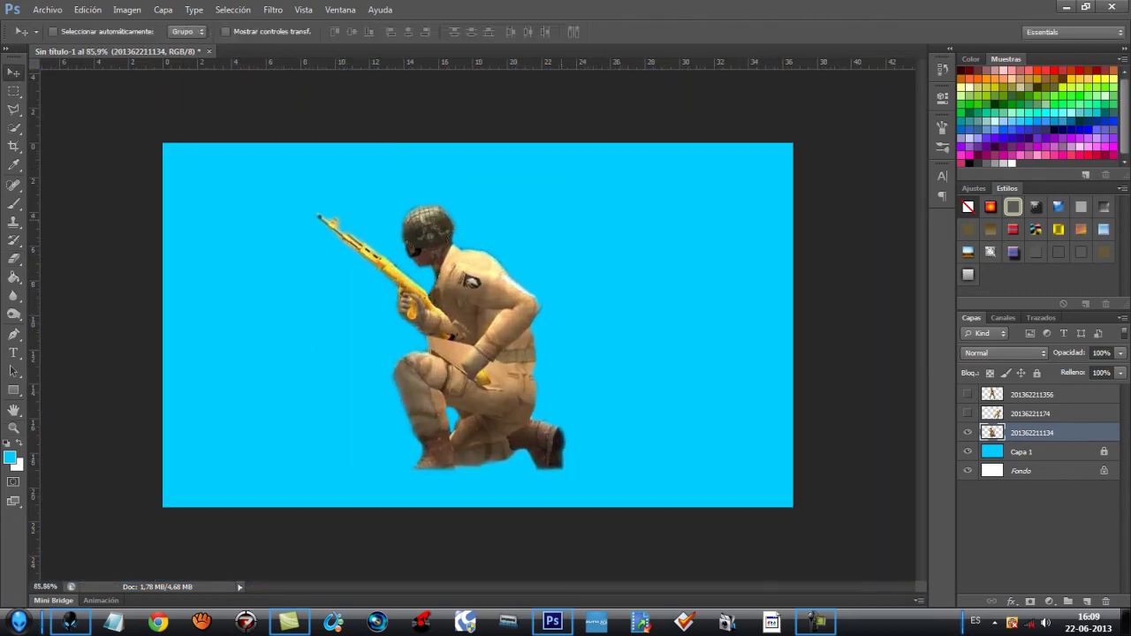
key(ctrl+t)
drag(590, 194, 525, 253)
key(Return)
Show the other two soldiers again, move the kneeling soldier to the left of the standing one and enlarge him
click(967, 414)
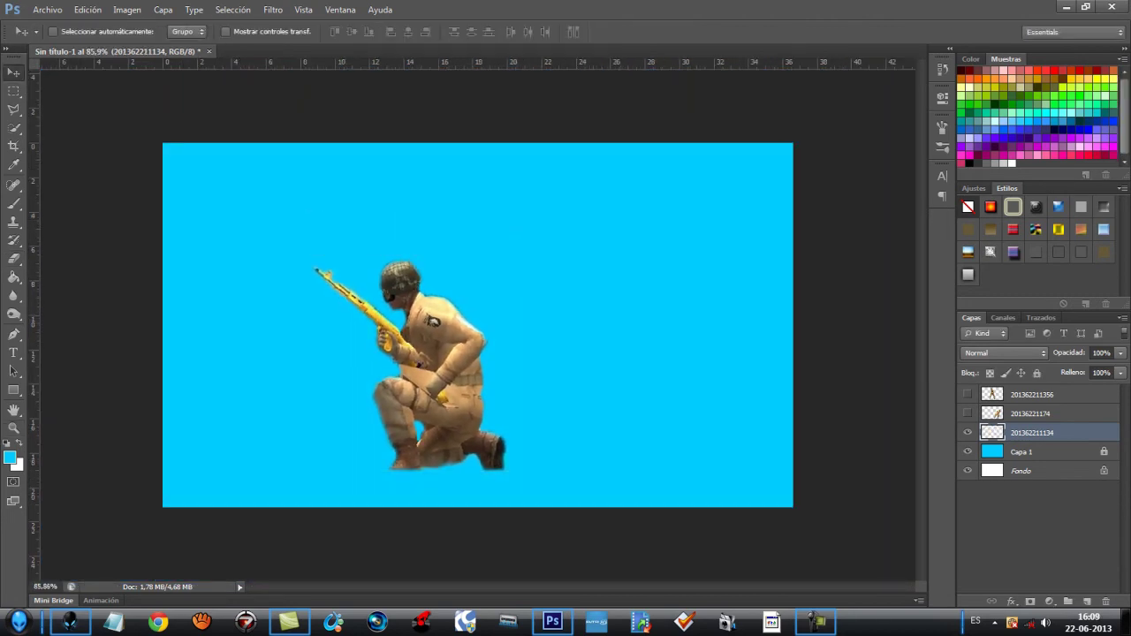
click(968, 395)
drag(403, 392, 298, 396)
key(ctrl+t)
drag(418, 259, 447, 252)
key(v)
key(Return)
Nudge the standing soldier between the two crouching figures and erase the faint leftover smudge on his layer
click(1032, 395)
mouse_move(667, 330)
mouse_down()
mouse_move(650, 329)
mouse_move(678, 337)
mouse_up()
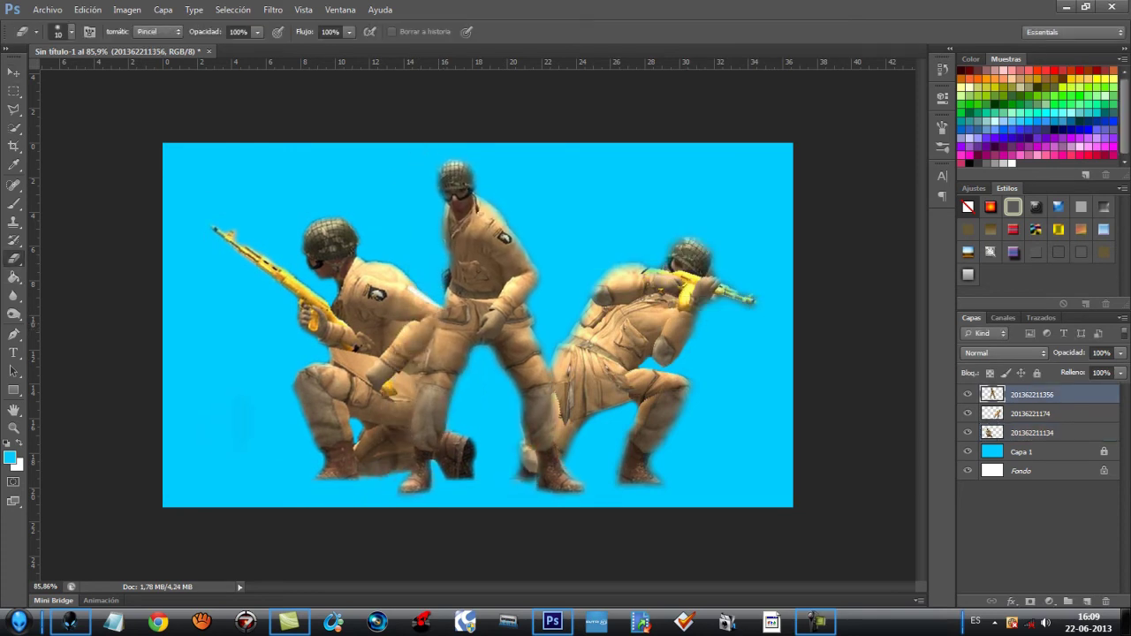
click(13, 258)
right_click(251, 424)
key(Return)
key(v)
mouse_move(482, 293)
mouse_down()
mouse_move(528, 305)
mouse_move(488, 287)
mouse_up()
click(1030, 413)
drag(714, 383, 664, 384)
drag(672, 336, 678, 336)
Enlarge the standing soldier to 113.02% width and 104.53% height, reposition him and apply the transformation
click(1032, 395)
key(ctrl+t)
drag(598, 144, 642, 98)
drag(567, 262, 528, 265)
drag(407, 114, 407, 143)
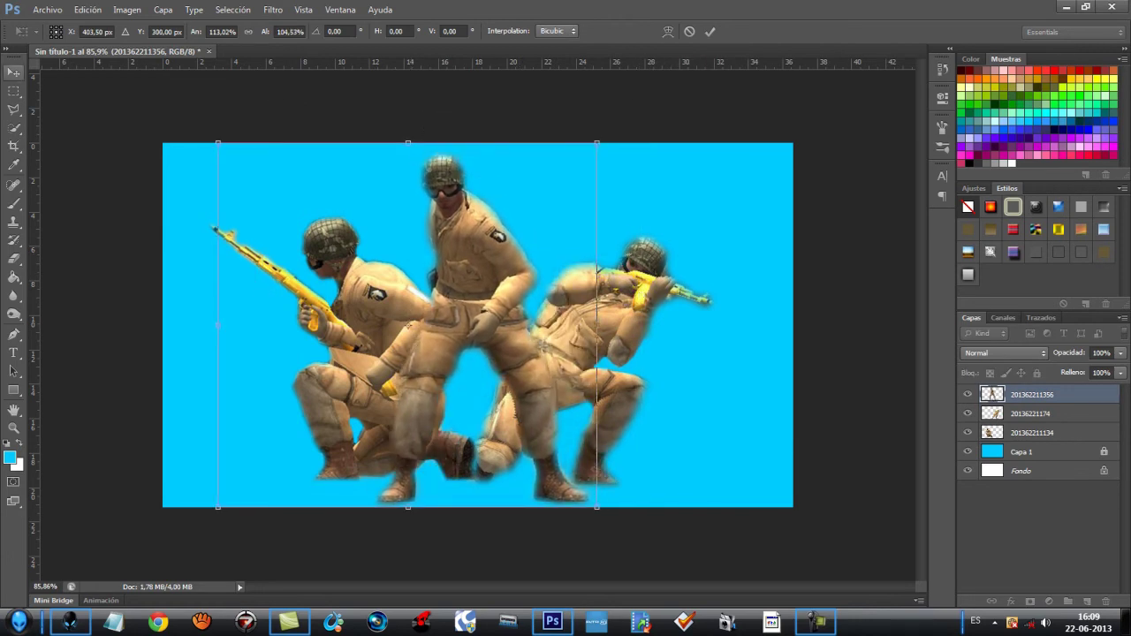
click(1030, 432)
click(491, 241)
Narrow the kneeling soldier slightly with Free Transform and apply it
key(ctrl+t)
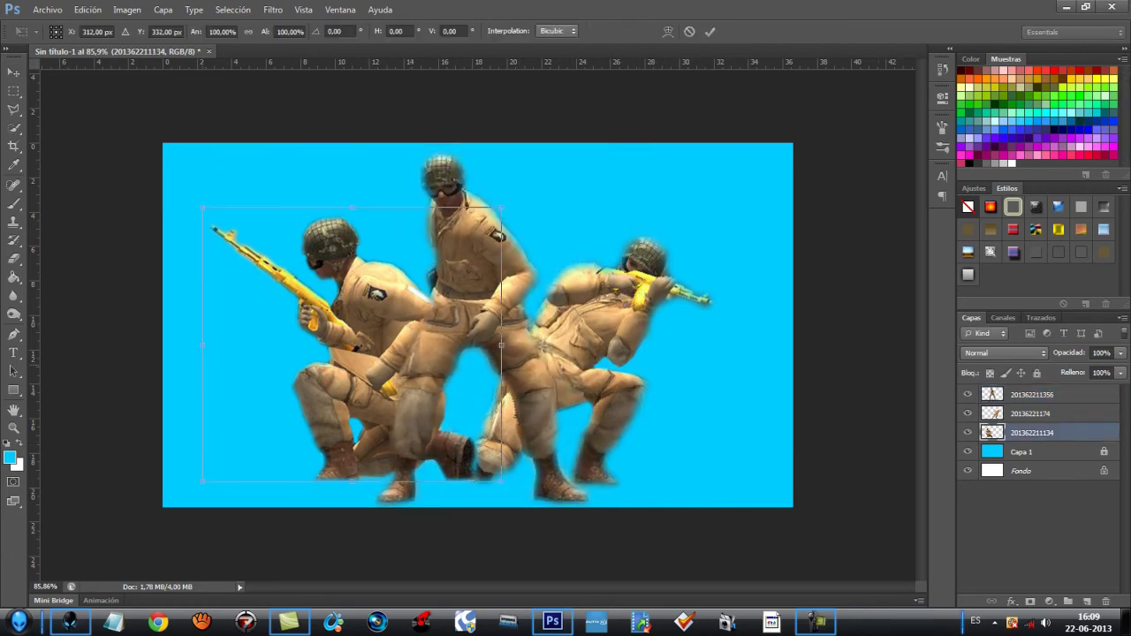
drag(202, 345, 219, 345)
drag(441, 347, 434, 348)
drag(210, 345, 206, 346)
click(13, 259)
click(491, 241)
Erase the kneeling soldier's rear boot and the crouching rifleman's rear leg between the standing soldier's legs with a 64 px Eraser
click(13, 259)
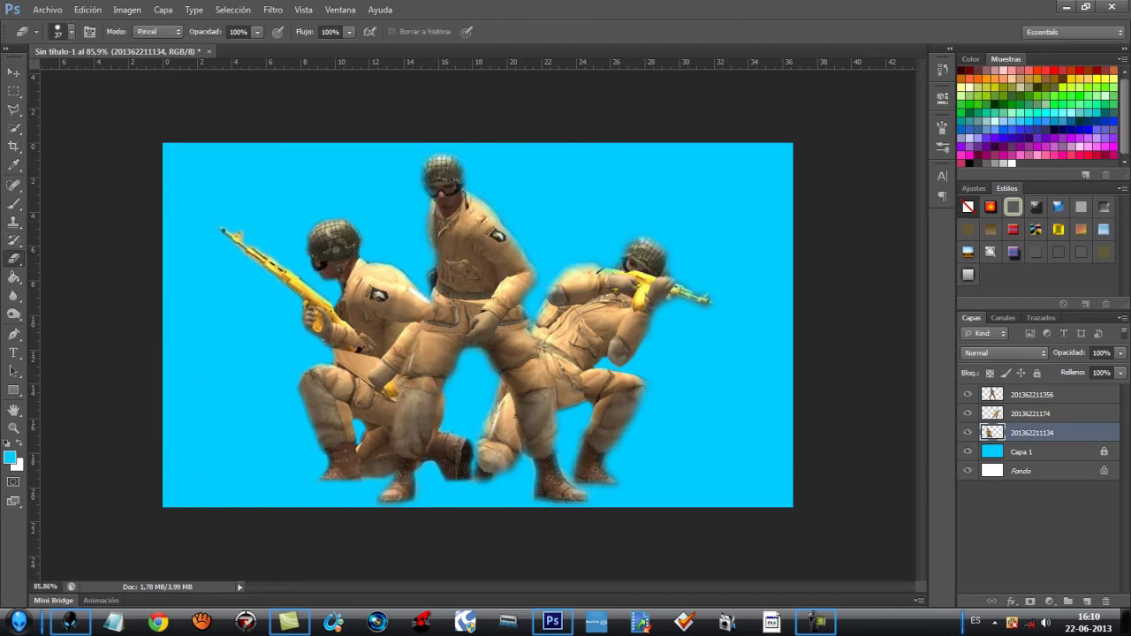
right_click(487, 433)
drag(478, 458, 462, 434)
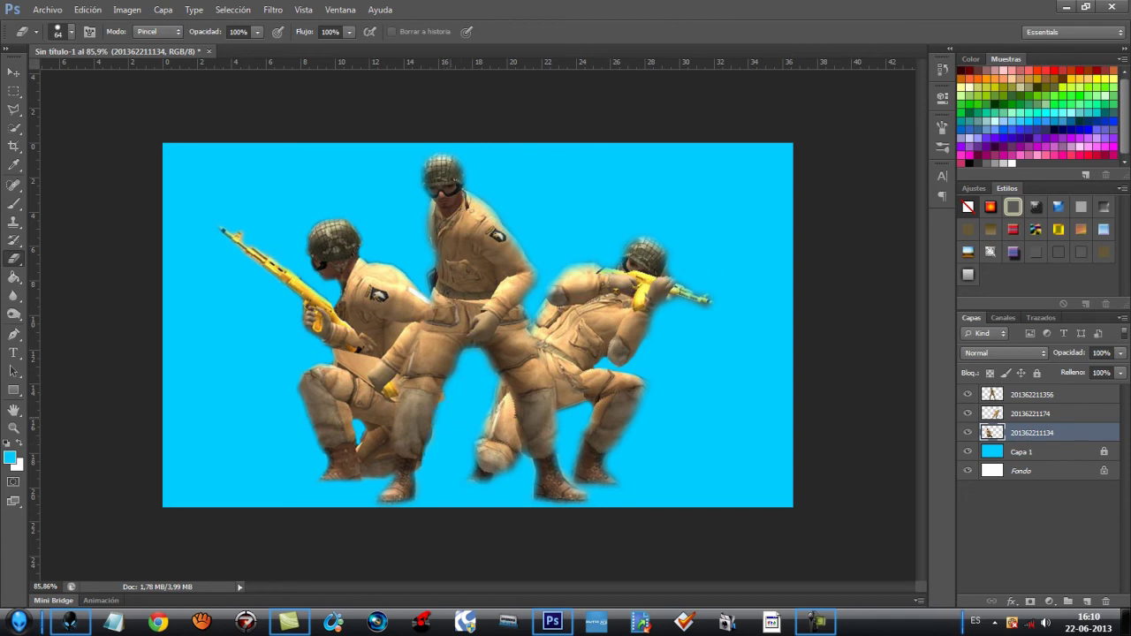
click(1031, 413)
drag(485, 472, 498, 422)
Place abstract_desktop_1680x1050_wallpaper-433728 from the New Rlayers folder above all soldiers and stretch it over the whole canvas
click(14, 73)
click(1032, 395)
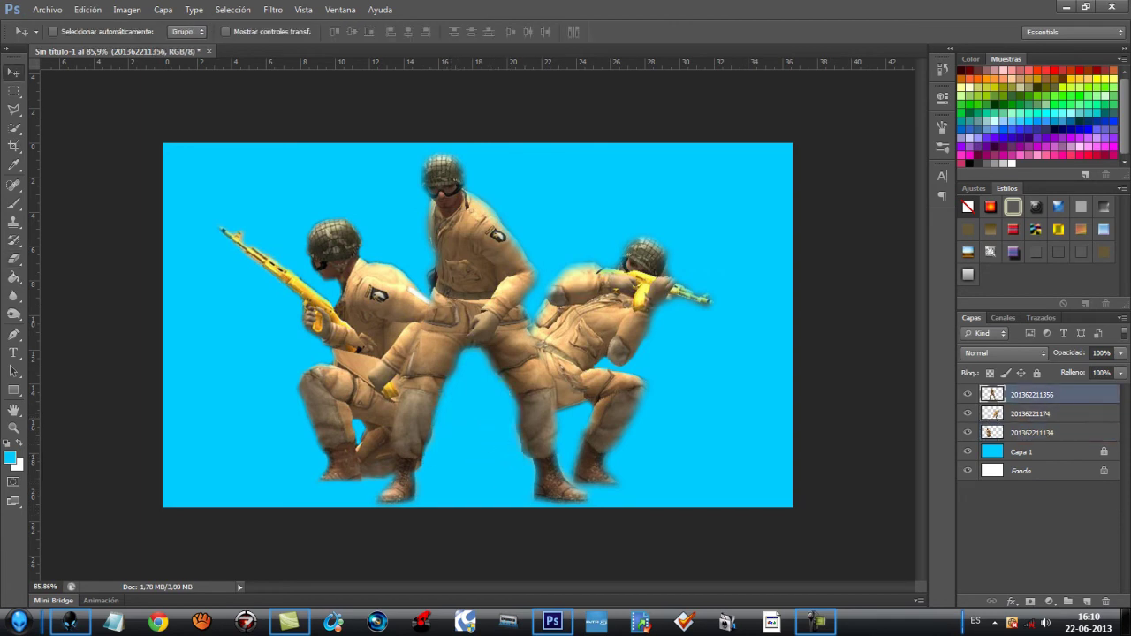
click(48, 9)
click(64, 239)
click(40, 110)
double_click(458, 104)
double_click(560, 93)
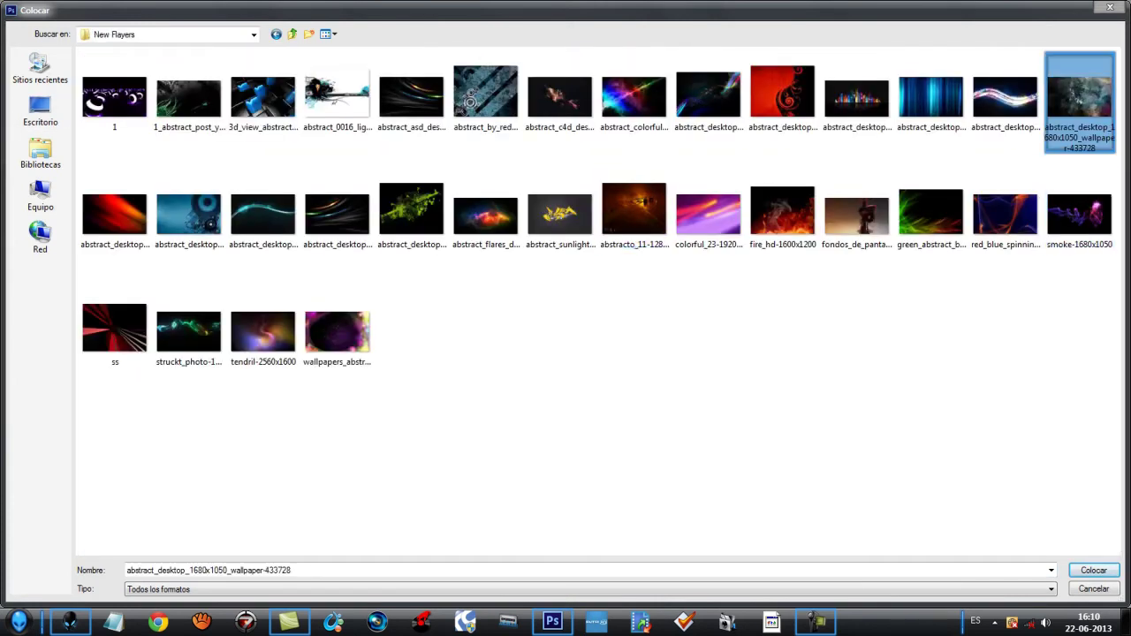
double_click(1079, 97)
drag(505, 270, 453, 284)
drag(714, 157, 792, 138)
key(Return)
Blend the wallpaper texture over the soldiers with a light-type blend mode, lower its opacity and select layer Capa 1
click(1003, 352)
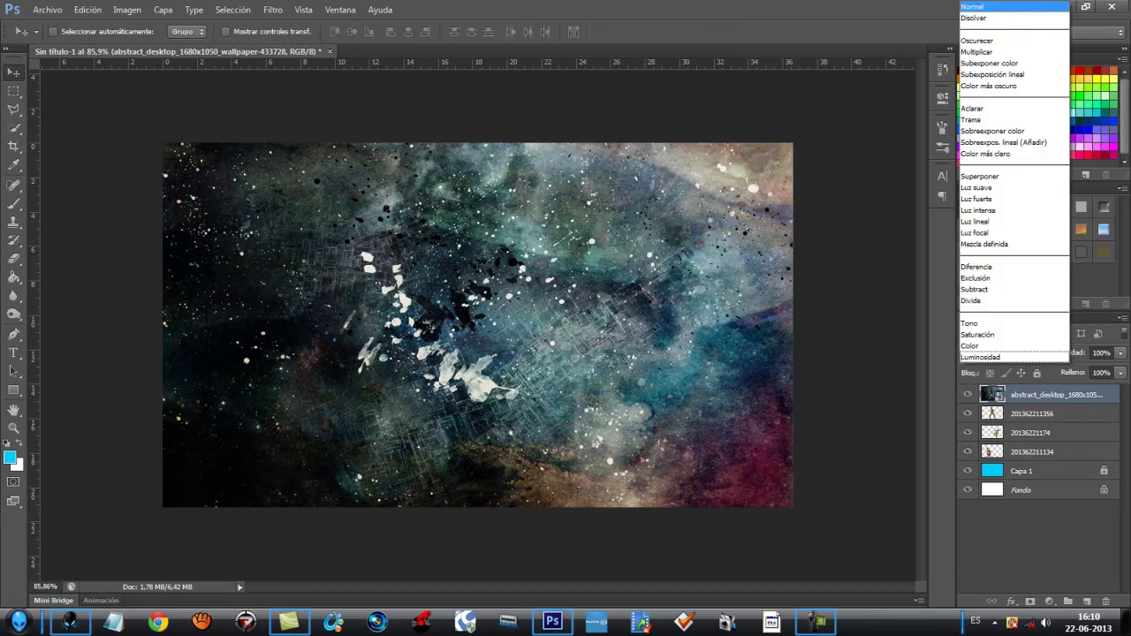
click(1007, 202)
key(Down)
click(1120, 353)
drag(1120, 369, 1105, 368)
click(1043, 471)
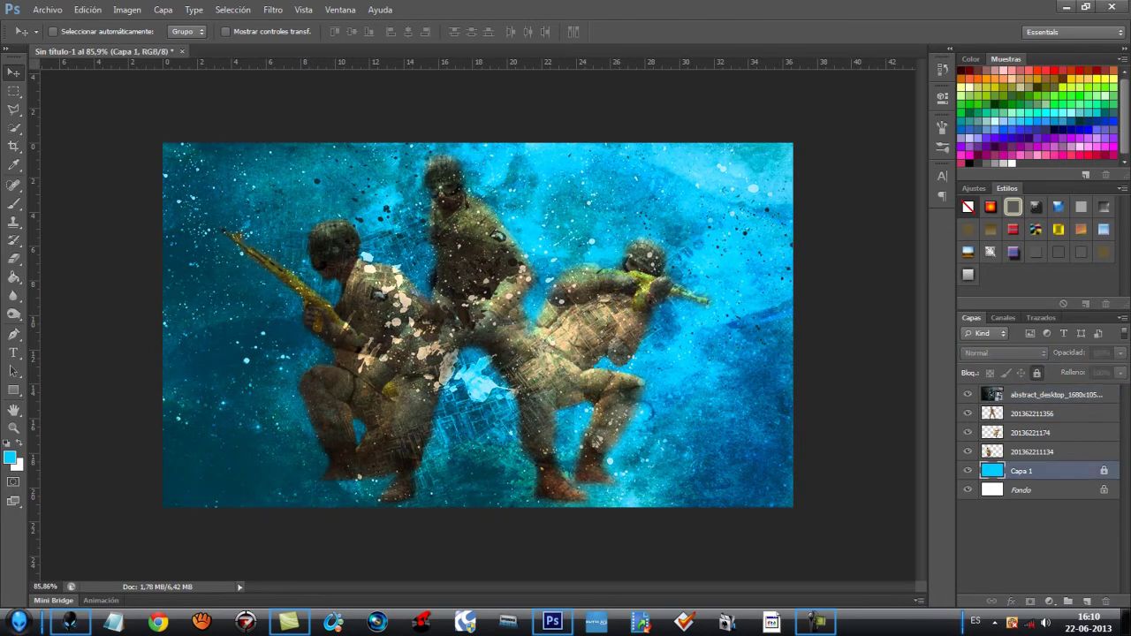
Unlock and delete the cyan Capa 1 layer, and place abstract_desktop_1920x1200_wallpaper-303462 above Fondo, stretched over the whole canvas
drag(1090, 574, 1106, 602)
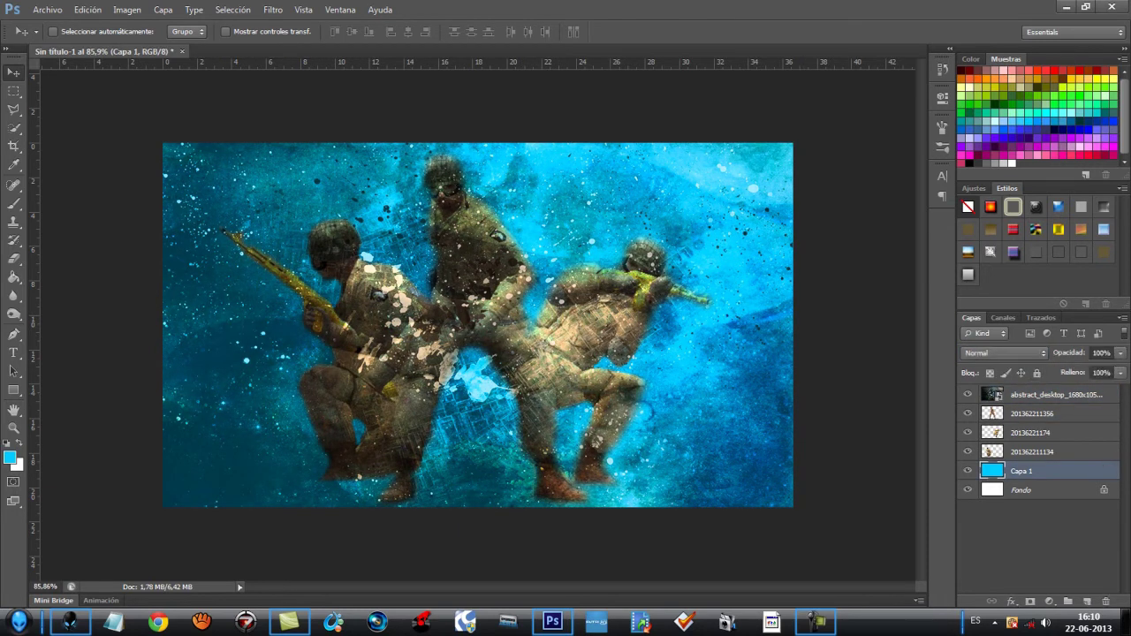
key(Delete)
click(47, 10)
click(63, 240)
double_click(188, 214)
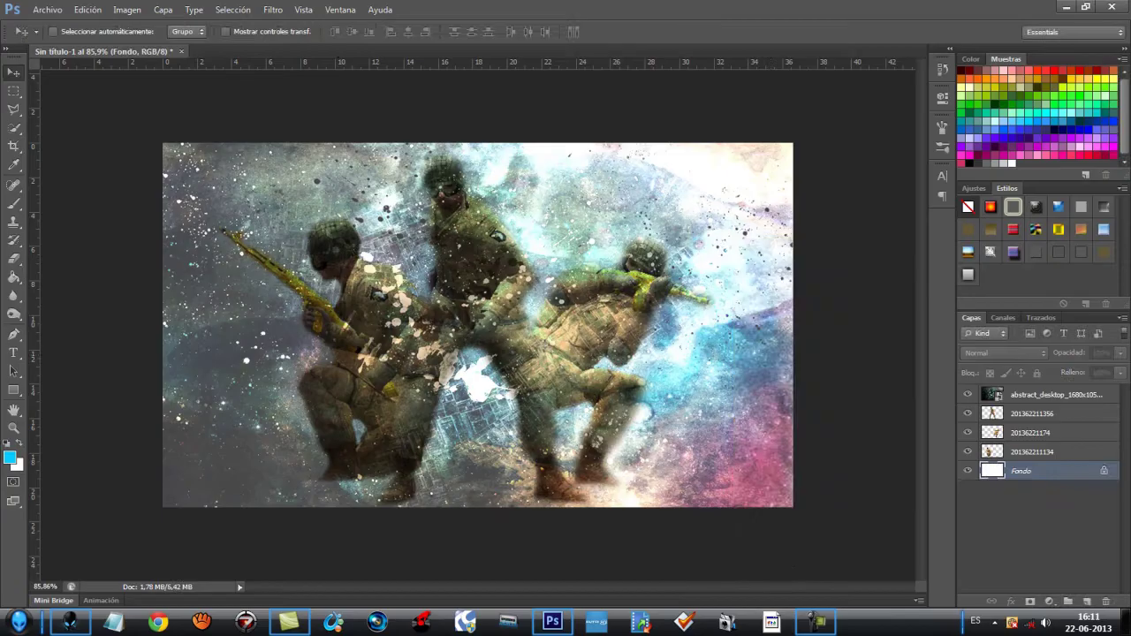
drag(589, 480, 874, 597)
drag(284, 112, 1, 1)
drag(638, 440, 687, 476)
click(13, 73)
key(Return)
Lower the fill of the abstract_desktop_1680x1050 texture layer to 79%
click(1056, 395)
click(1121, 373)
drag(1121, 388, 1104, 388)
Place fire_hd-1600x1200 directly above the soldier layers and stretch it over the whole canvas
click(1032, 414)
click(47, 10)
click(71, 239)
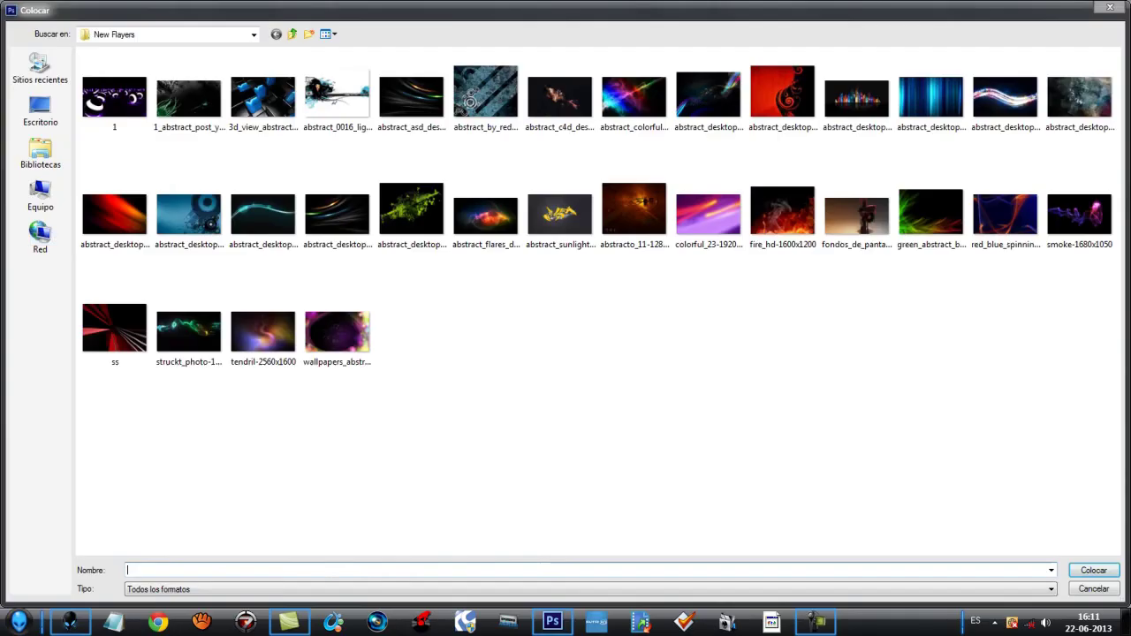
double_click(779, 210)
drag(529, 334, 441, 399)
drag(634, 210, 786, 100)
drag(677, 186, 686, 153)
click(13, 72)
click(490, 239)
Try out the blend modes on the fire_hd-1600x1200 layer and settle on Luz suave
click(1004, 353)
click(998, 544)
key(Up)
key(Up)
key(Up)
key(Up)
key(Up)
key(Up)
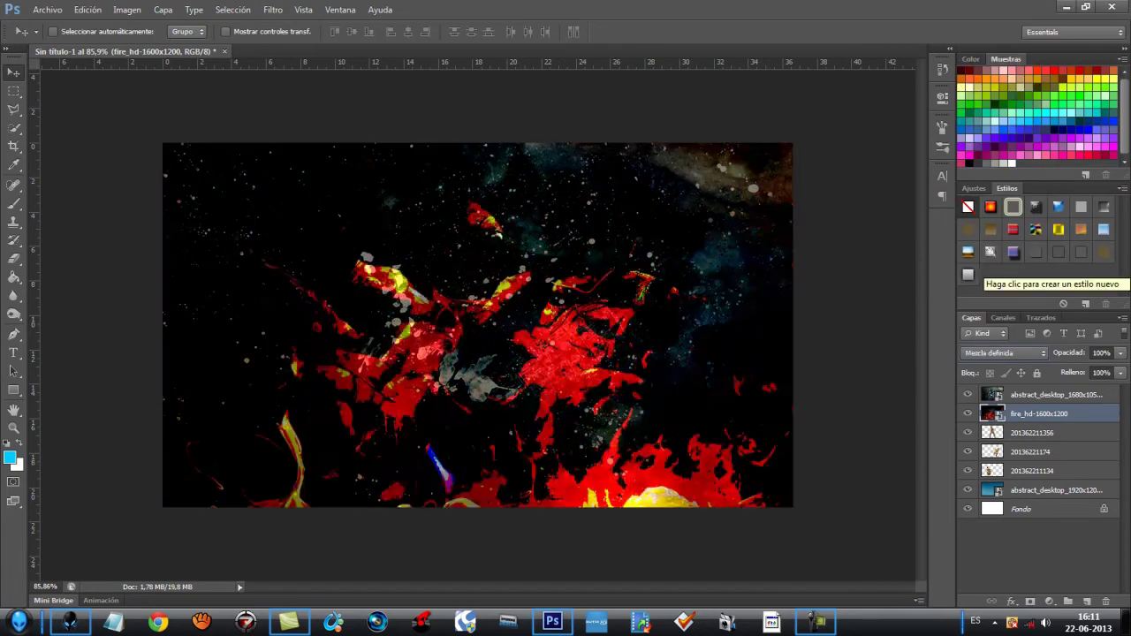
key(Up)
key(Up)
key(Up)
key(Up)
key(Up)
key(Up)
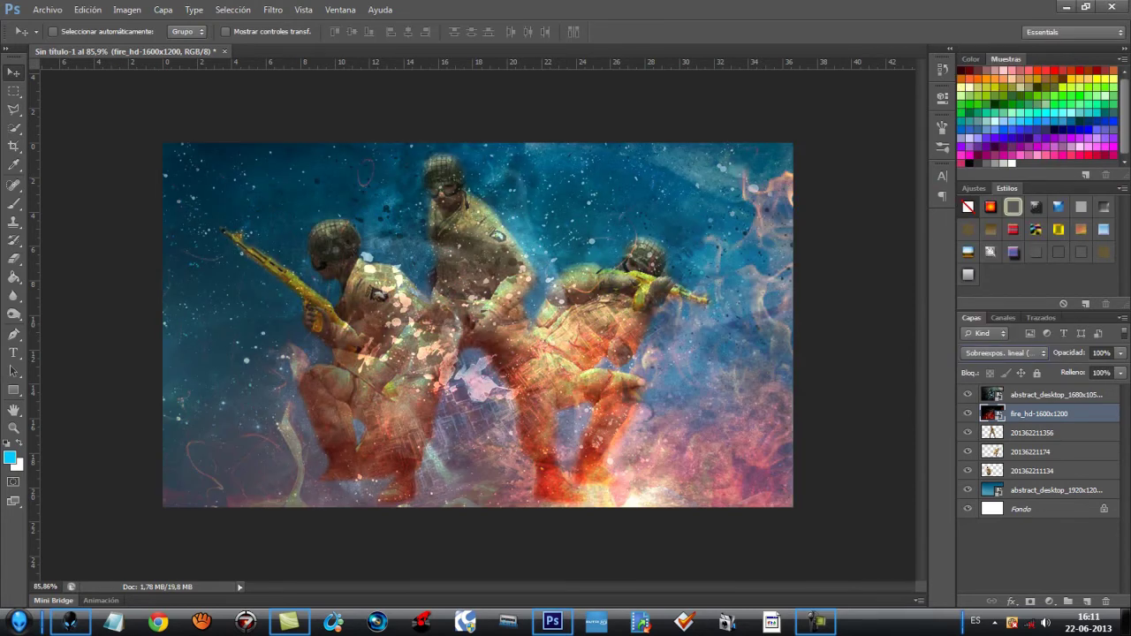
key(shift+minus)
key(shift+minus)
key(shift+minus)
key(shift+minus)
key(shift+minus)
key(shift+minus)
key(shift+minus)
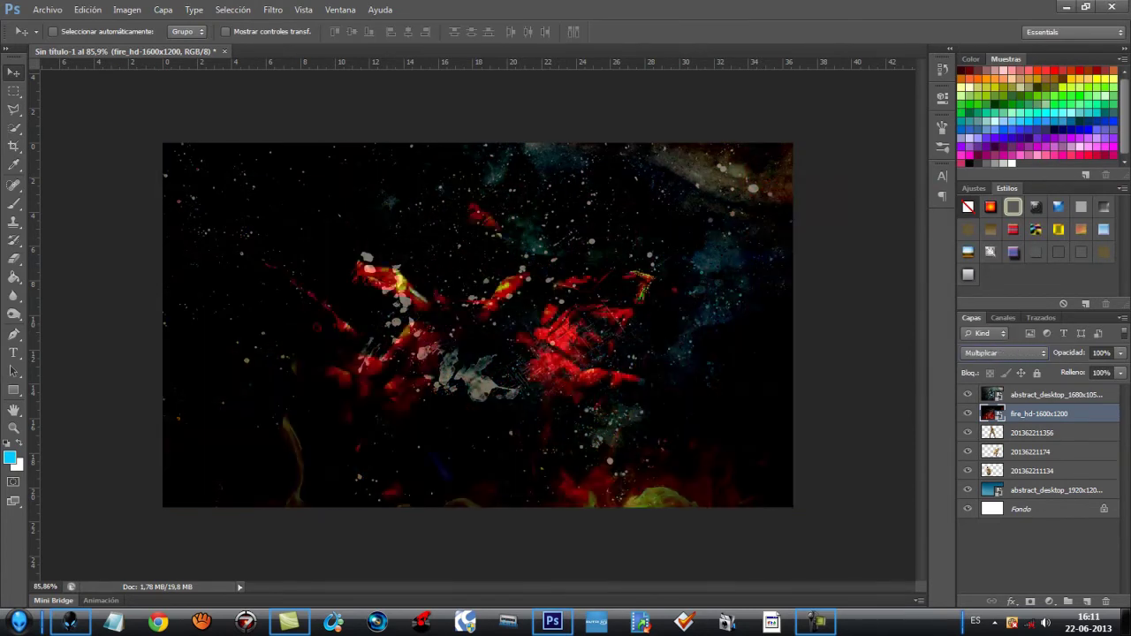
key(shift+plus)
key(shift+plus)
key(shift+plus)
key(shift+plus)
key(shift+plus)
key(shift+plus)
key(shift+plus)
key(shift+plus)
key(shift+plus)
key(shift+plus)
key(shift+plus)
key(shift+plus)
key(shift+plus)
key(shift+plus)
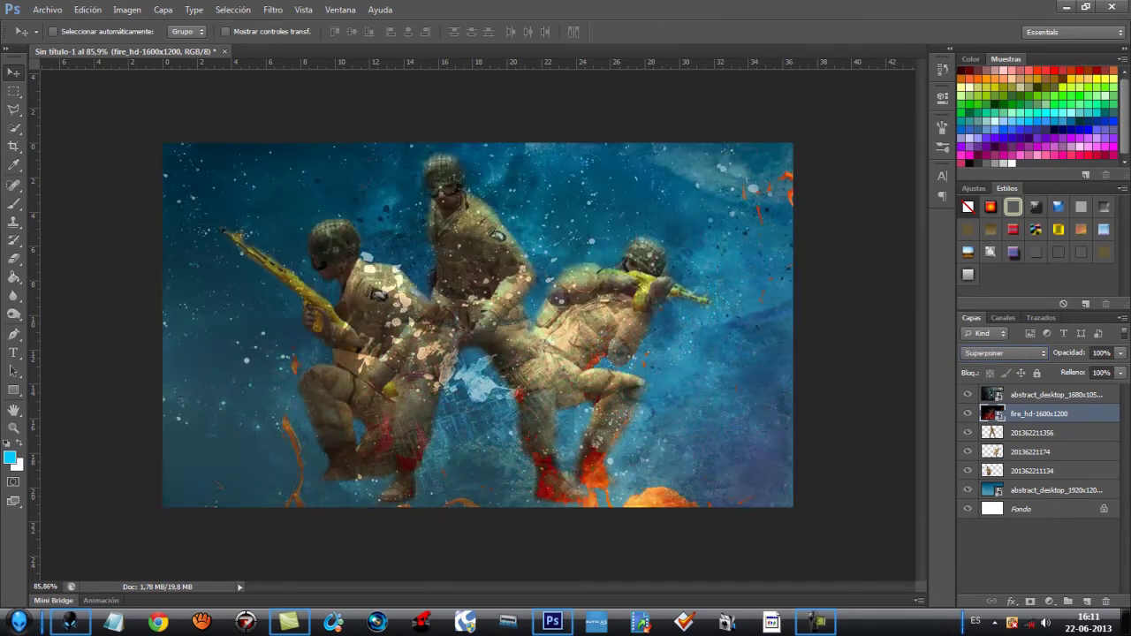
key(shift+plus)
key(shift+plus)
key(shift+plus)
key(shift+plus)
key(shift+plus)
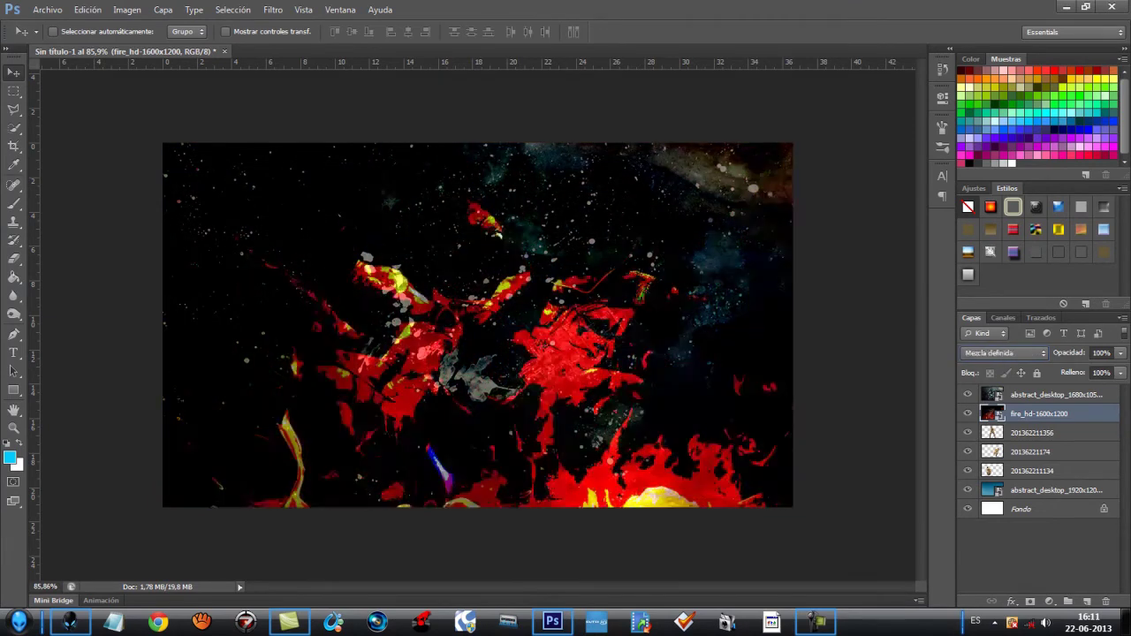
key(shift+minus)
key(shift+minus)
key(shift+minus)
key(shift+minus)
key(shift+minus)
key(shift+minus)
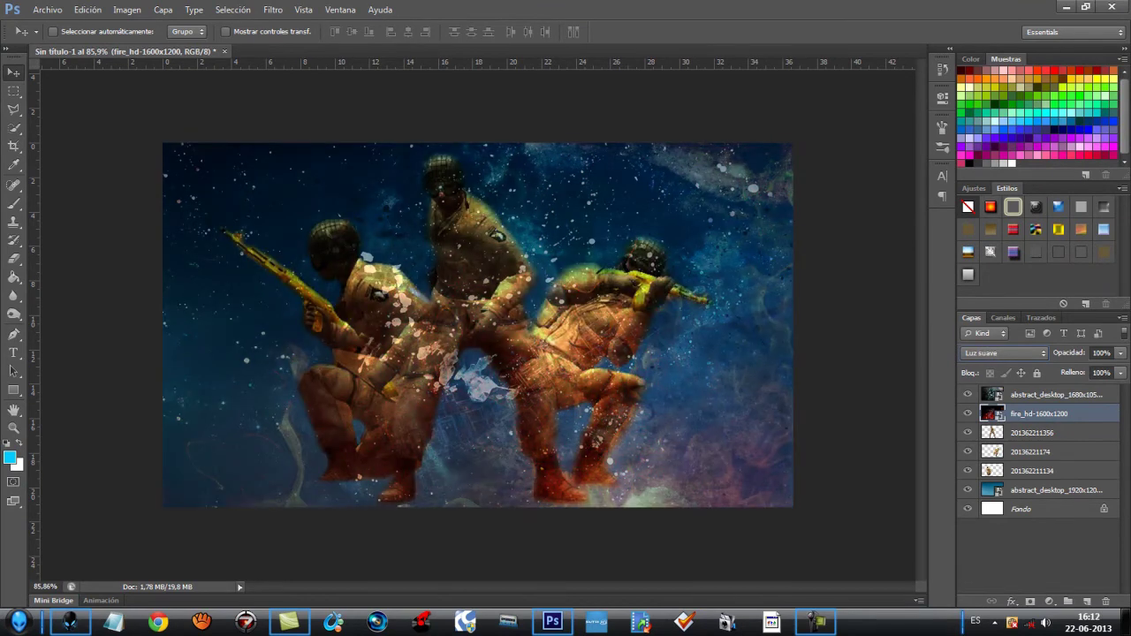
Scale the three soldier layers down together with Free Transform, leaving free space beneath their feet for a title
click(1056, 395)
click(1043, 433)
click(1042, 452)
click(1043, 471)
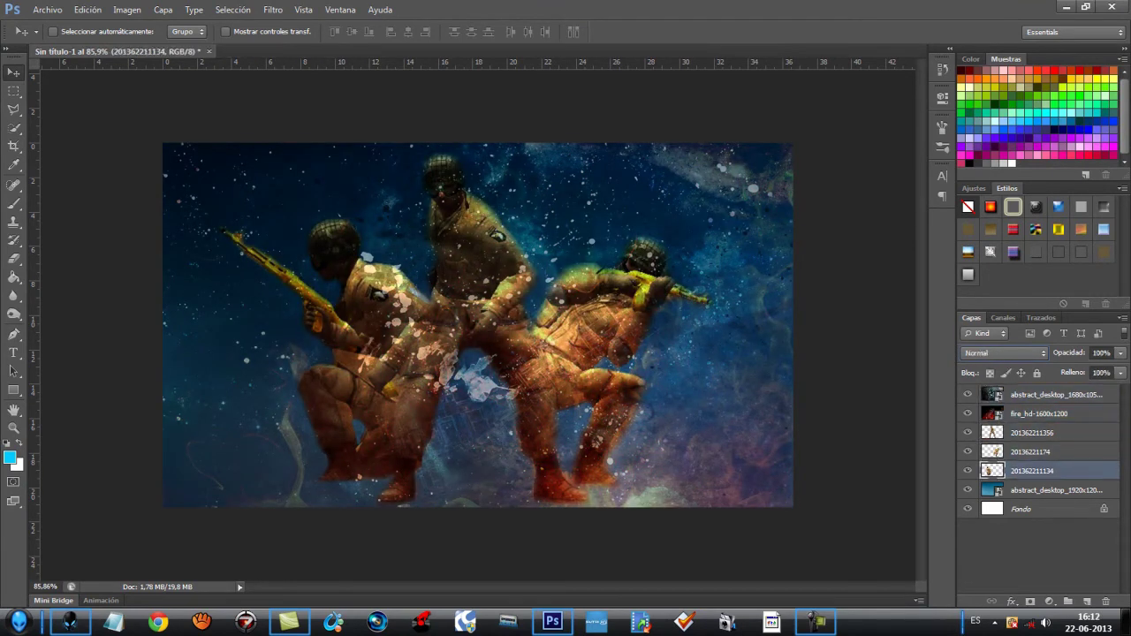
ctrl+click(1042, 451)
ctrl+click(1043, 413)
ctrl+click(1031, 432)
ctrl+click(1038, 414)
key(ctrl+t)
drag(209, 141, 275, 199)
drag(574, 391, 553, 336)
mouse_move(699, 450)
mouse_down()
mouse_move(677, 433)
mouse_move(686, 432)
mouse_up()
click(13, 73)
click(491, 238)
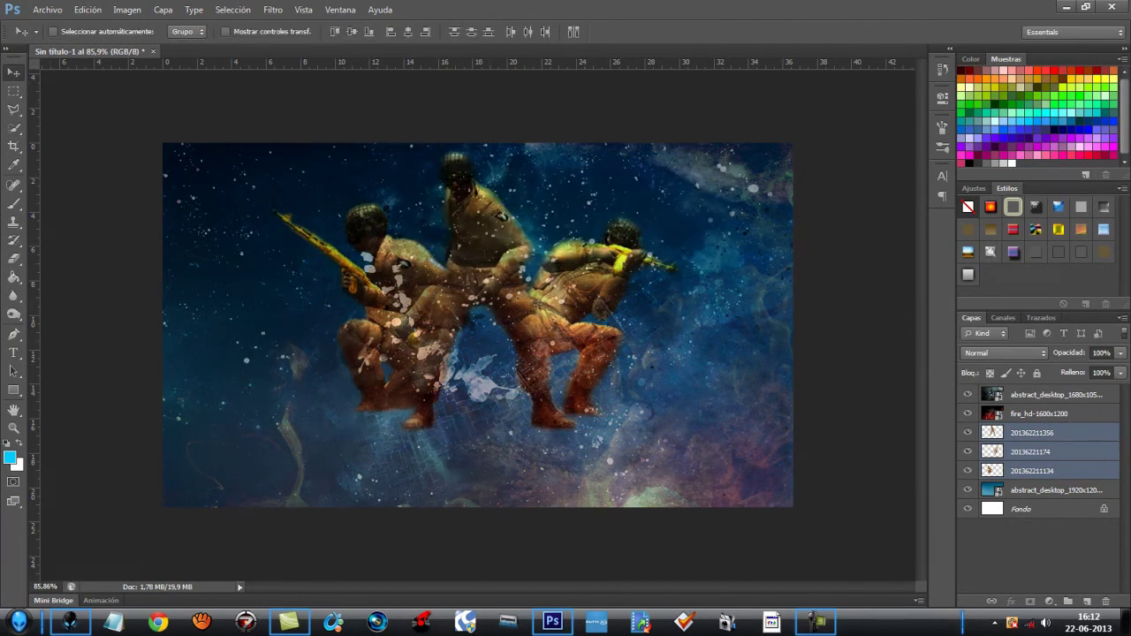
Add the white 72 pt text SrCrossBoom on a new layer above the soldiers, near the canvas's lower edge
key(t)
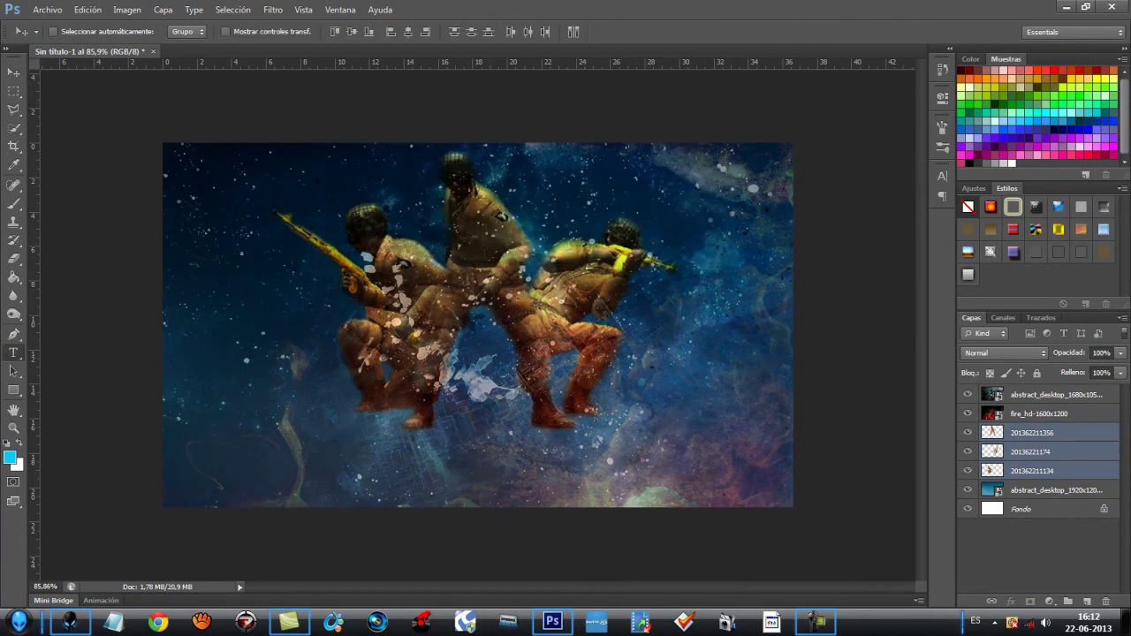
click(1032, 433)
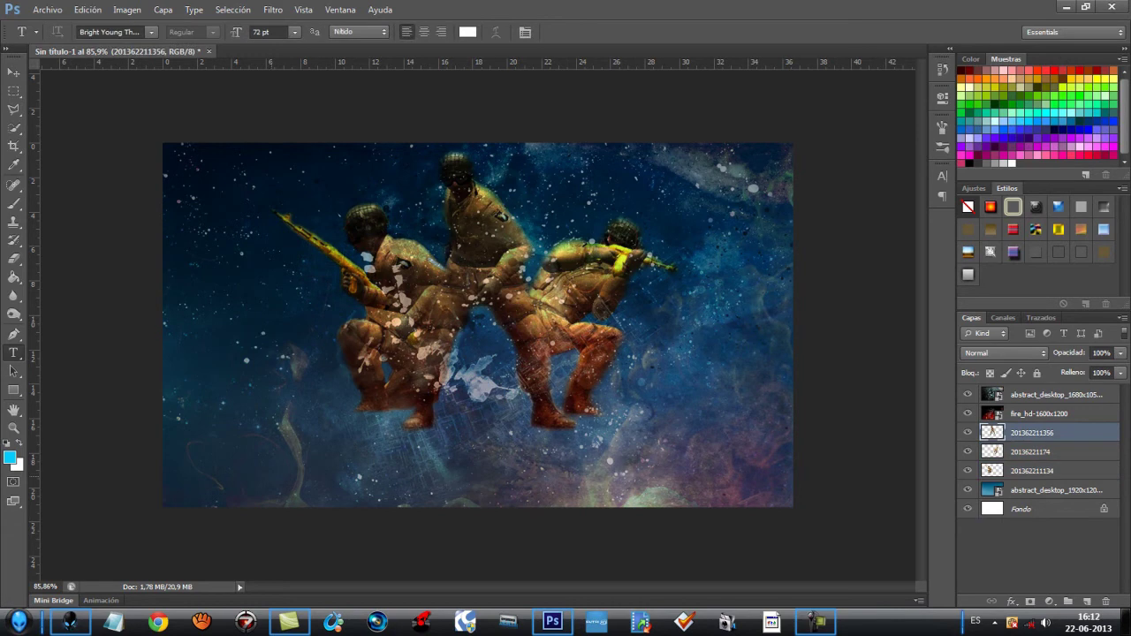
click(270, 476)
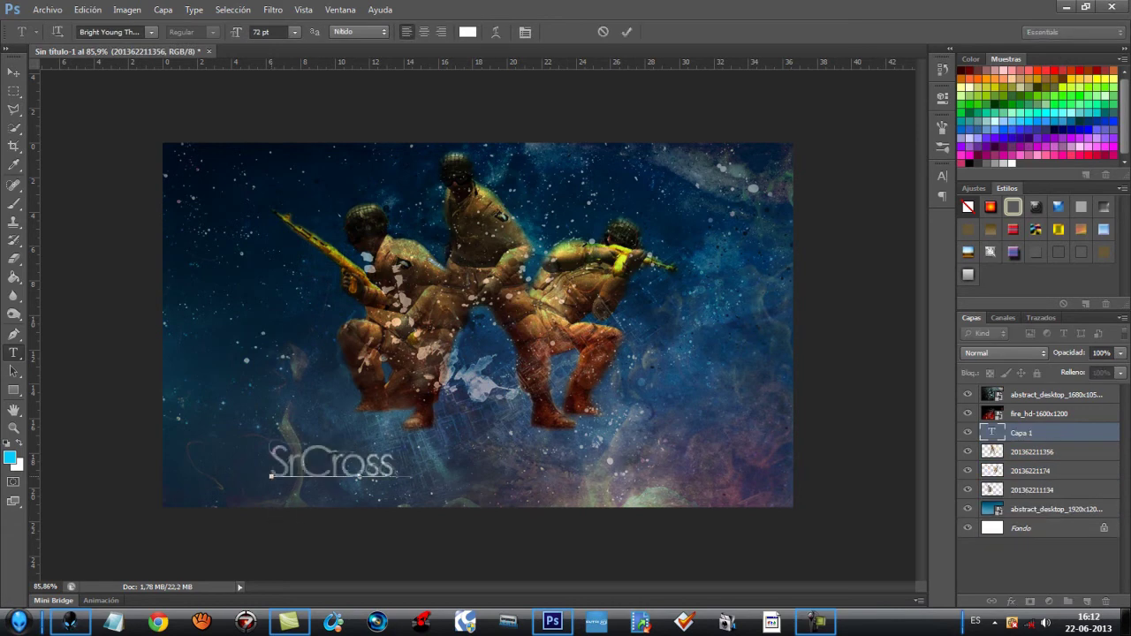
drag(499, 465, 292, 466)
click(271, 466)
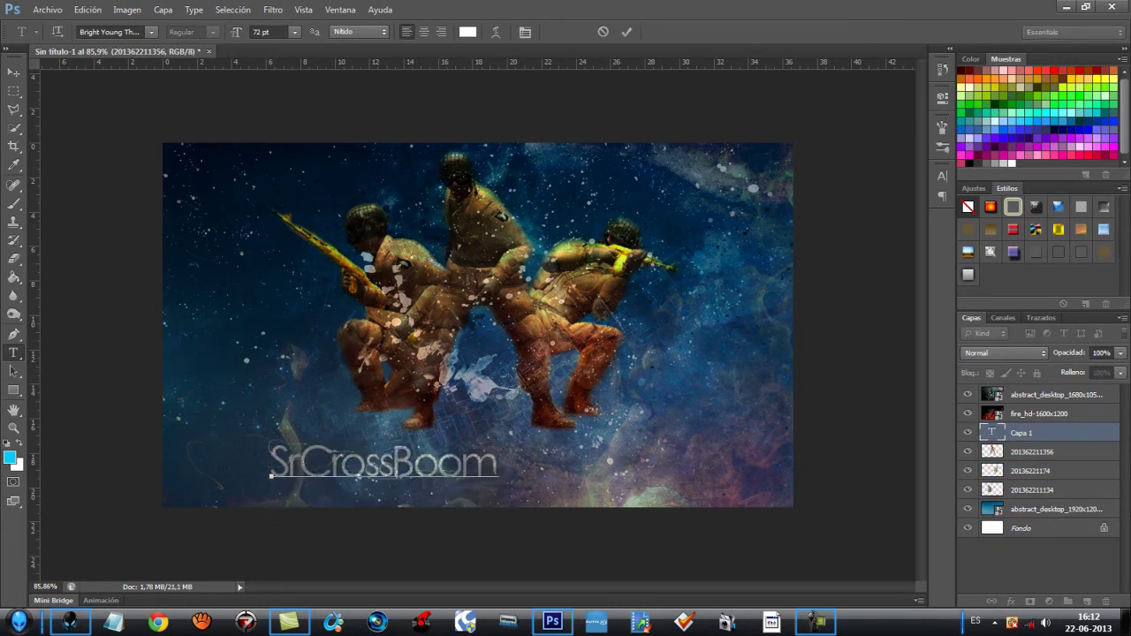
Enlarge the SrCrossBoom text with Free Transform and centre it just below the soldiers' feet
click(13, 72)
drag(386, 460, 360, 483)
key(ctrl+t)
drag(472, 462, 583, 397)
drag(549, 458, 595, 473)
click(13, 72)
key(Return)
drag(567, 424, 568, 417)
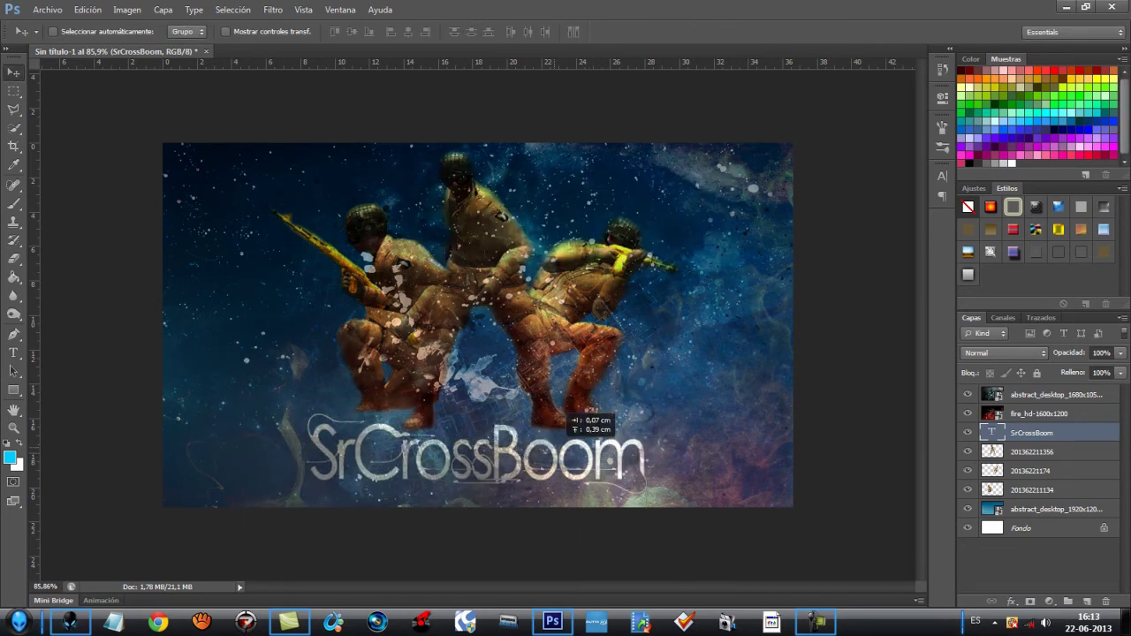
Style the SrCrossBoom text with a gradient overlay and outer glow, and raise it above the fire layer in Luz suave mode
right_click(1005, 414)
right_click(1049, 433)
click(936, 90)
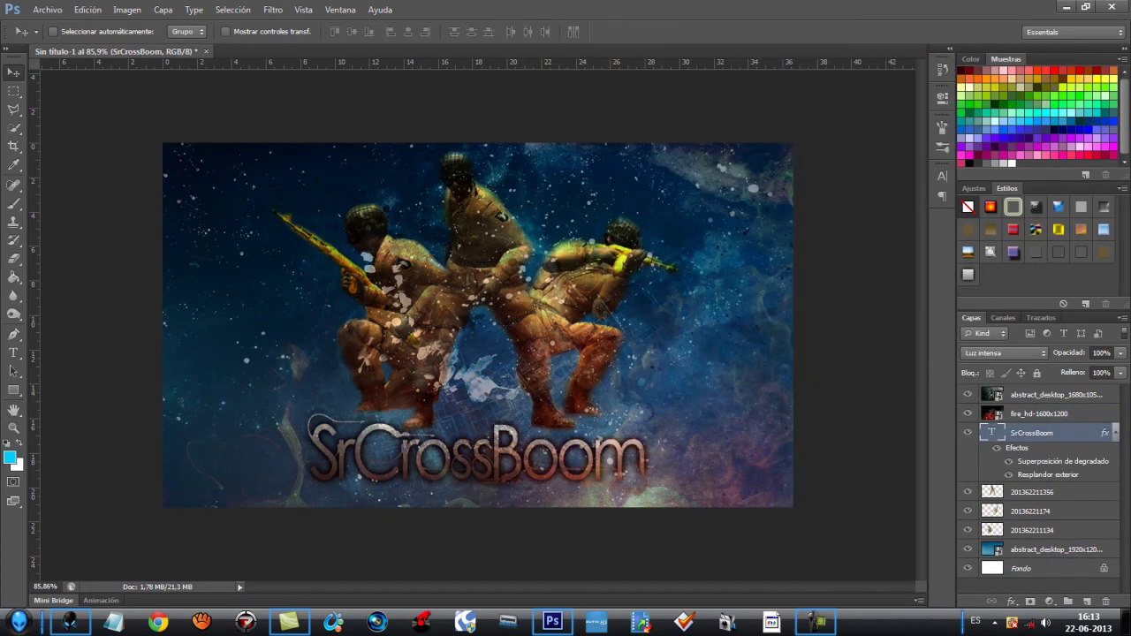
click(1003, 352)
click(1007, 198)
drag(1032, 433, 1032, 387)
drag(1032, 395, 1063, 471)
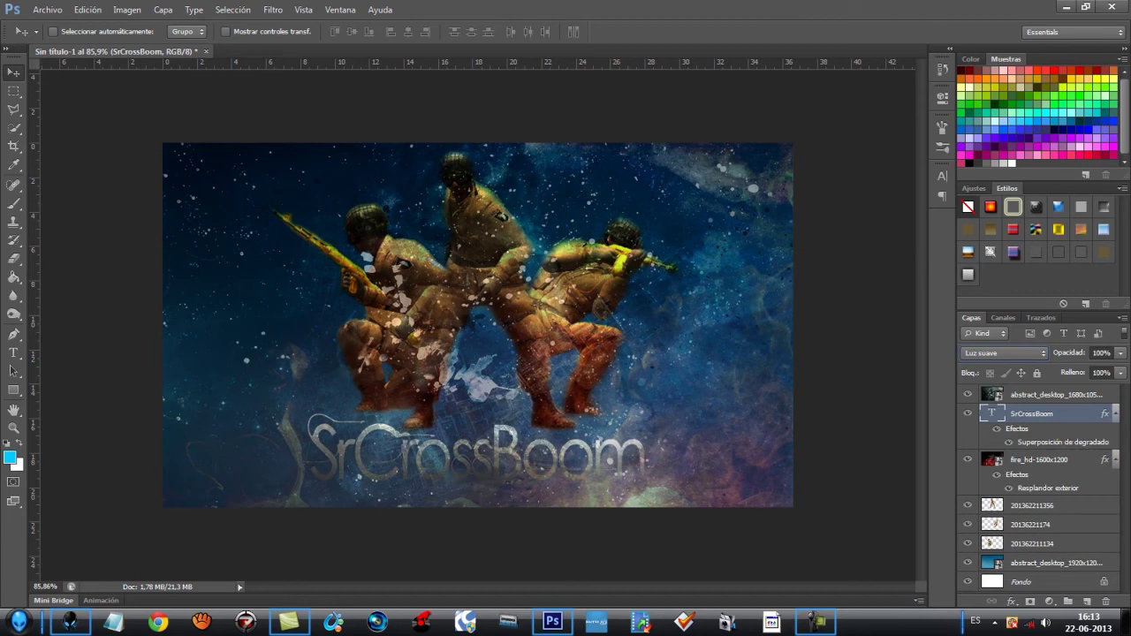
Hide the fire_hd-1600x1200 layer, and widen the SrCrossBoom text with Free Transform, recentring it beneath the soldiers
key(ctrl+t)
mouse_move(649, 412)
mouse_down()
mouse_move(686, 410)
mouse_move(724, 378)
mouse_move(696, 413)
mouse_move(657, 411)
mouse_up()
click(13, 73)
key(Return)
click(968, 459)
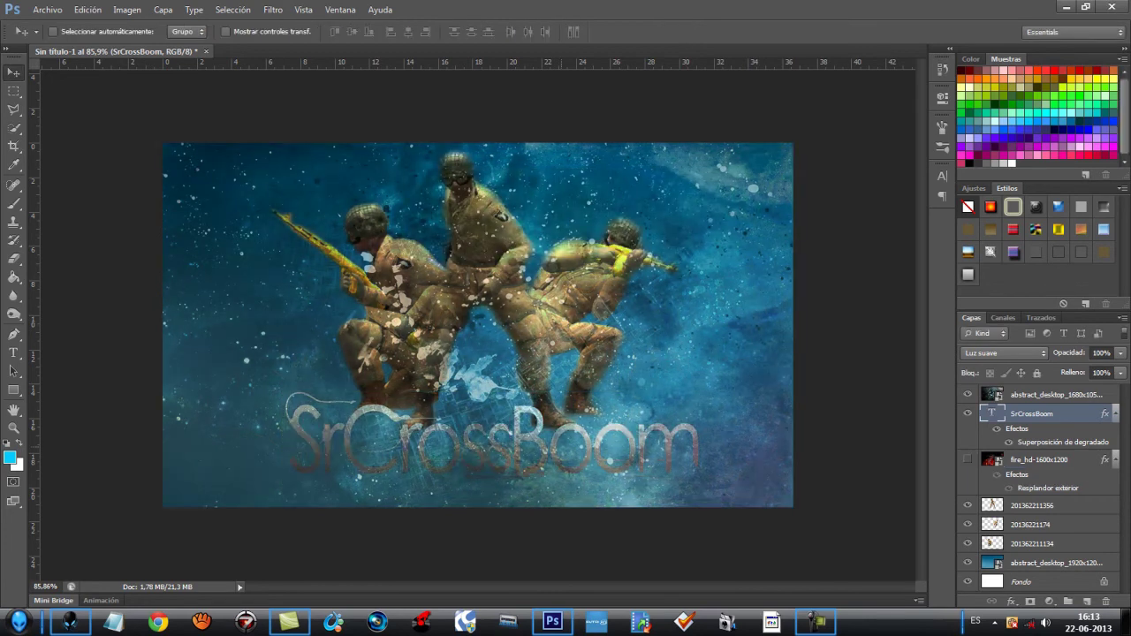
drag(569, 411, 546, 430)
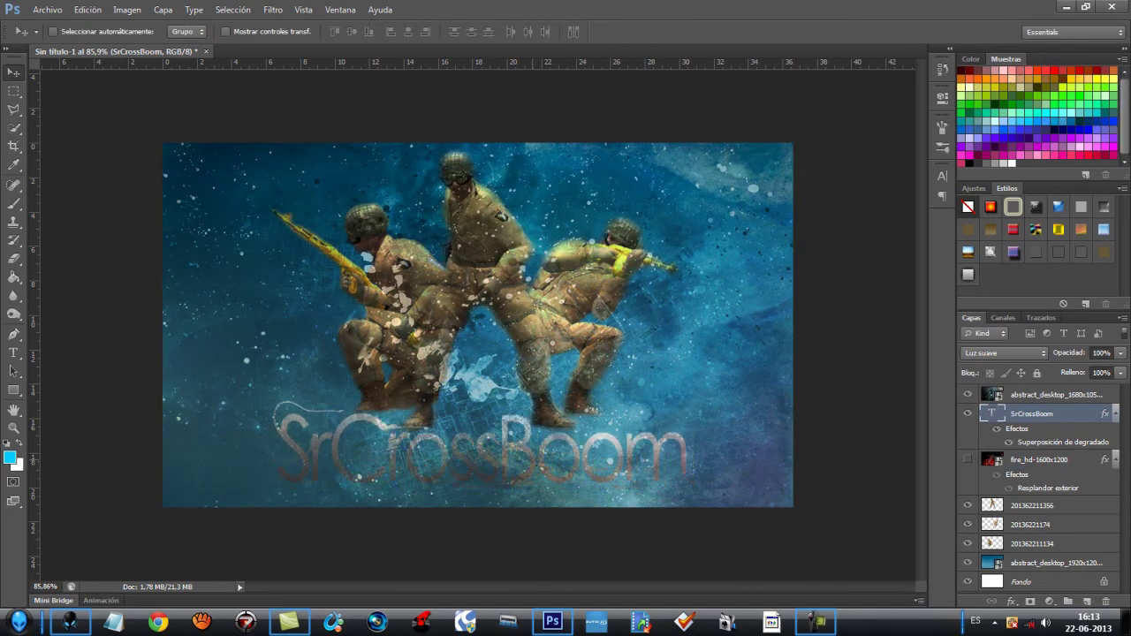
Create a new layer above the text and paint a broad white band over the title with a 180 px Brush
key(ctrl+shift+alt+n)
key(b)
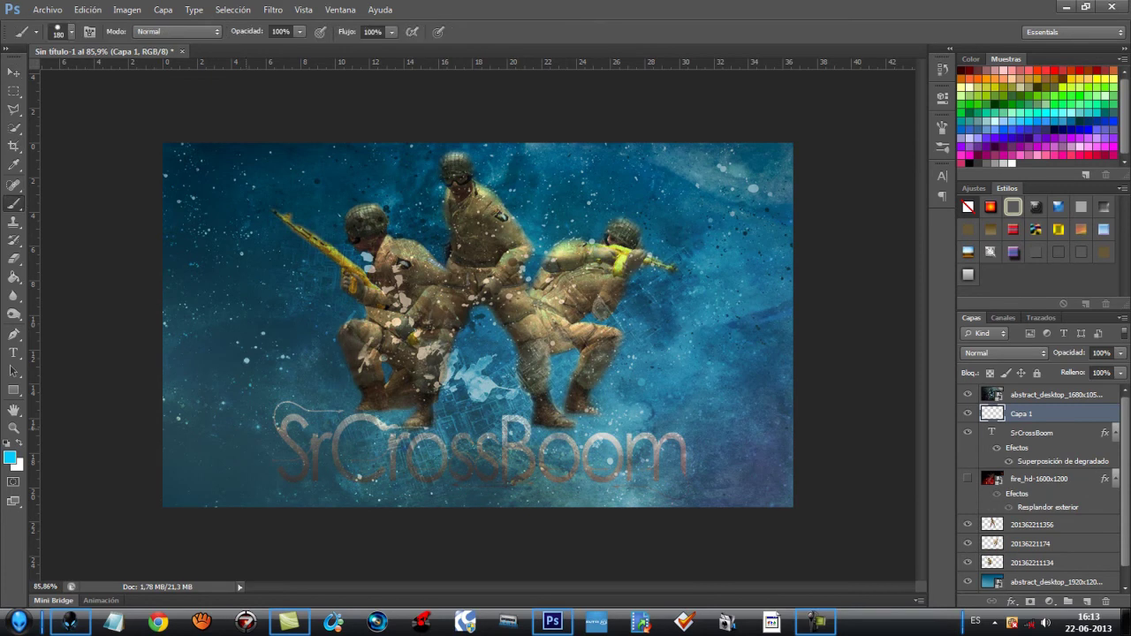
click(10, 457)
key(Return)
drag(265, 446, 791, 437)
Trim the white band to the shape of the SrCrossBoom letters and lower its layer's fill to 67%
ctrl+click(991, 433)
click(233, 10)
click(265, 65)
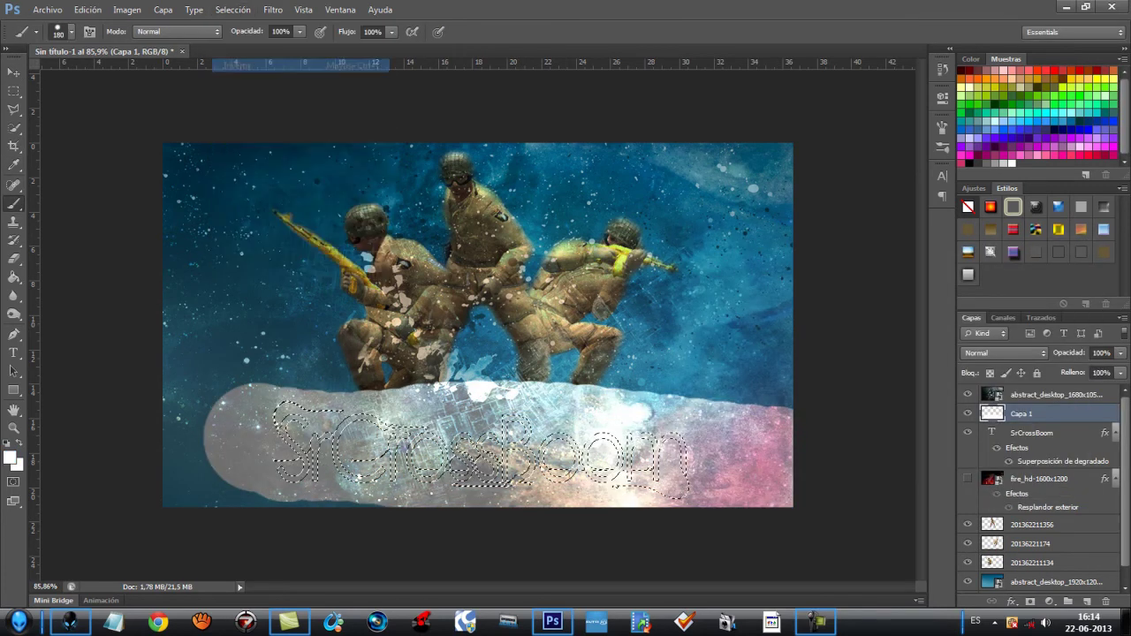
key(Delete)
key(v)
key(ctrl+d)
drag(1121, 373, 1095, 389)
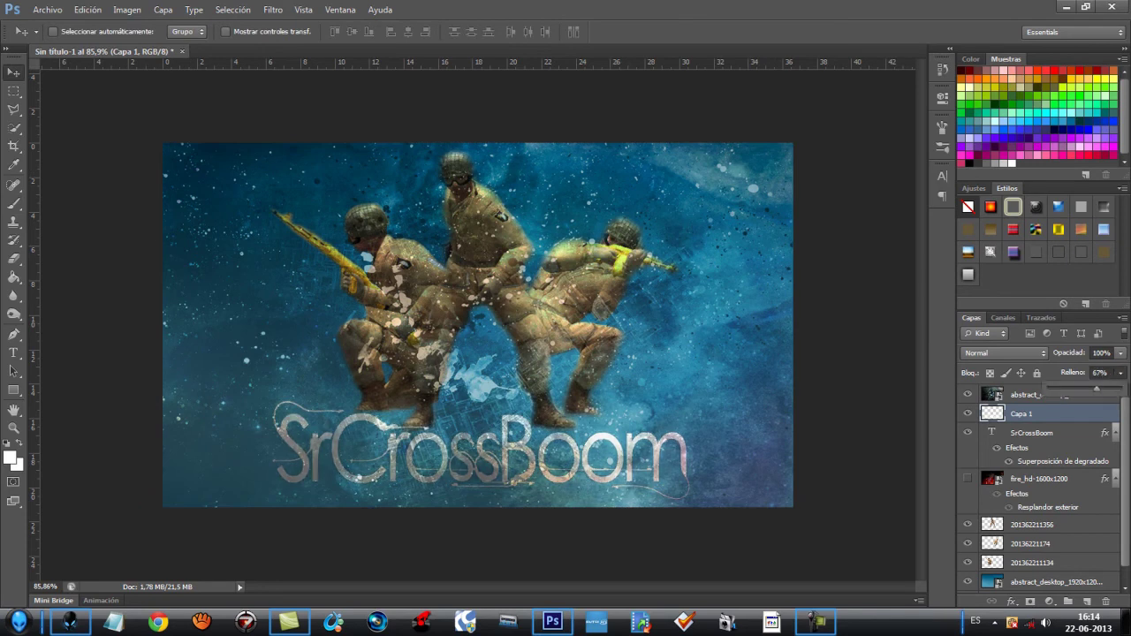
Stretch the white lettering on Capa 1 slightly wider with Free Transform and set its opacity to 69% and fill to 54%
key(ctrl+t)
drag(688, 451, 693, 451)
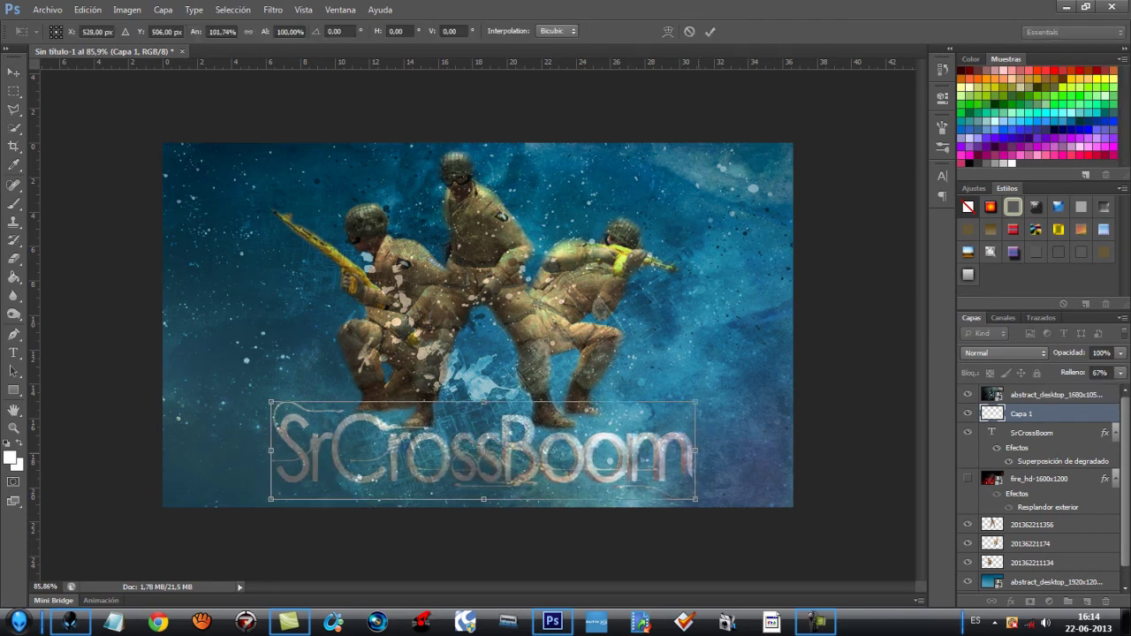
drag(272, 451, 269, 451)
drag(691, 449, 696, 449)
key(v)
key(Return)
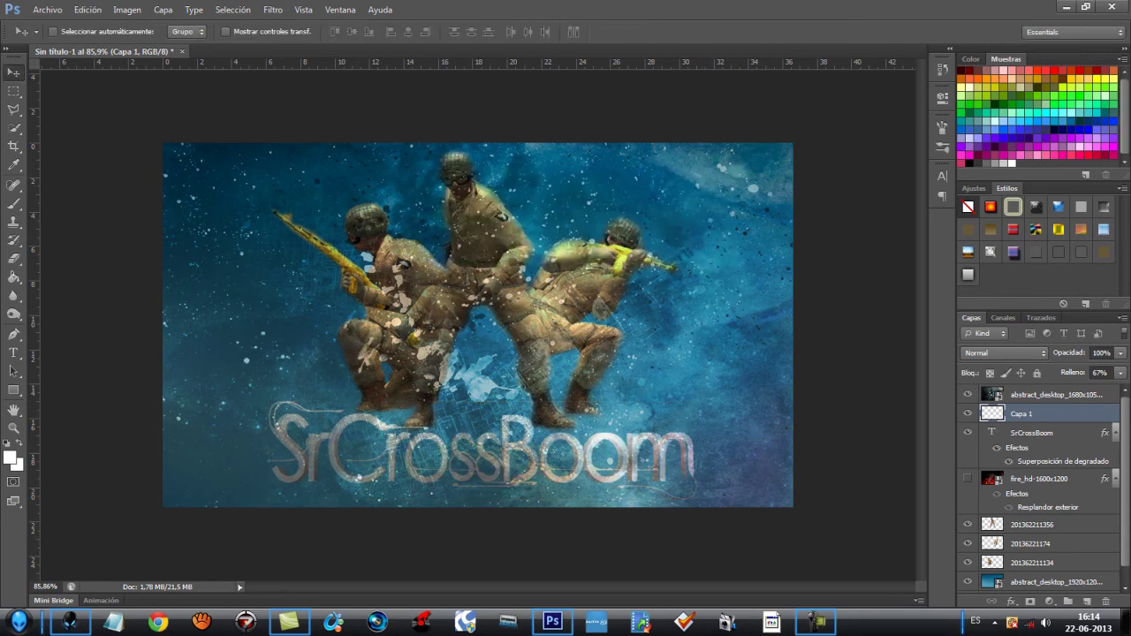
drag(1121, 369, 1088, 389)
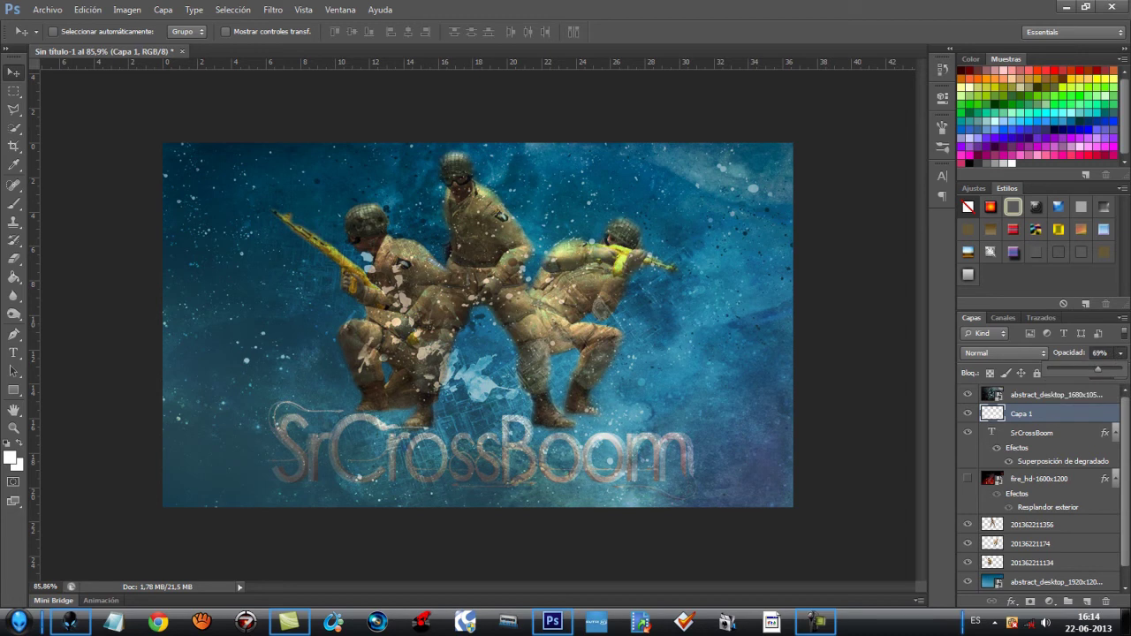
Move Capa 1 and the SrCrossBoom text above the abstract_desktop_1680x1050 texture and lower the text's opacity to 78%
click(1032, 433)
ctrl+click(1033, 413)
drag(1032, 414, 1032, 387)
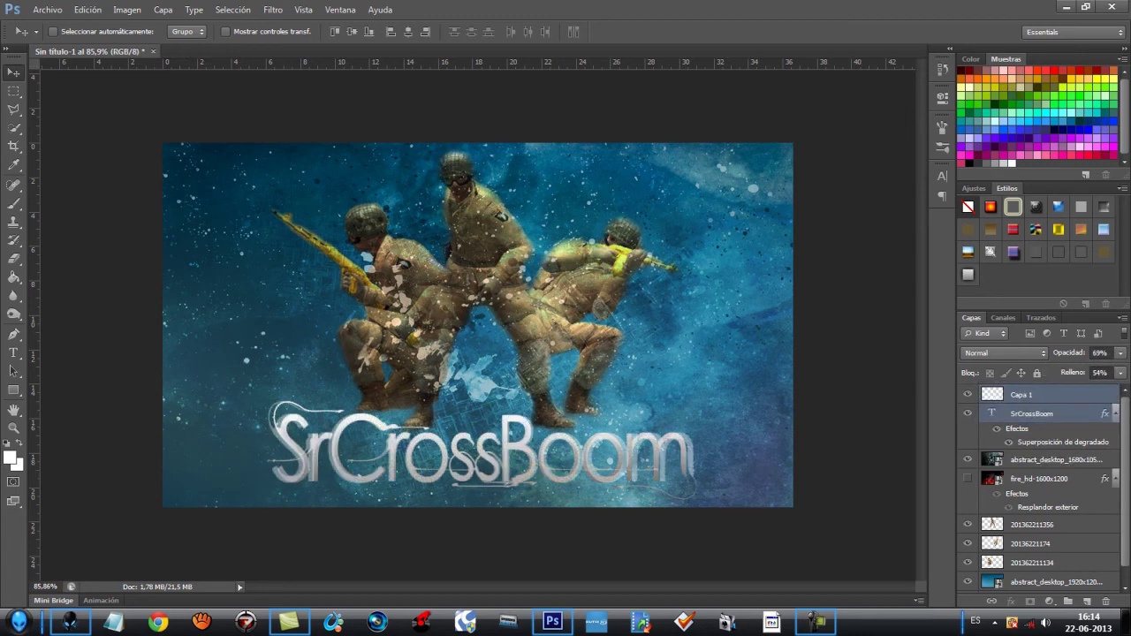
click(1043, 413)
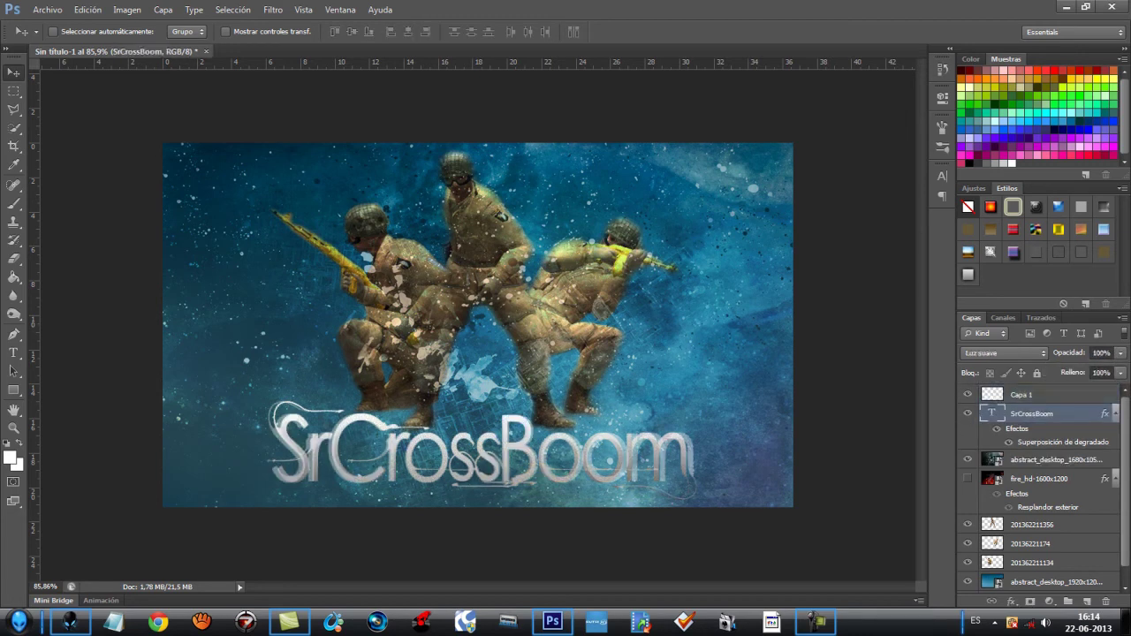
drag(1105, 369, 1087, 369)
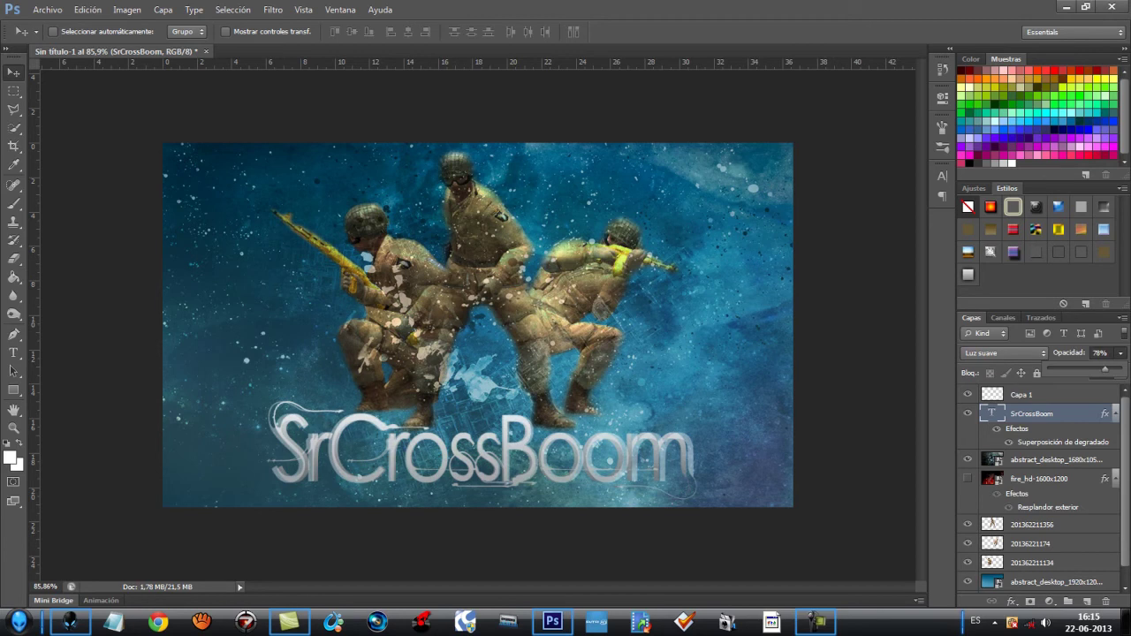
click(1056, 460)
click(1003, 353)
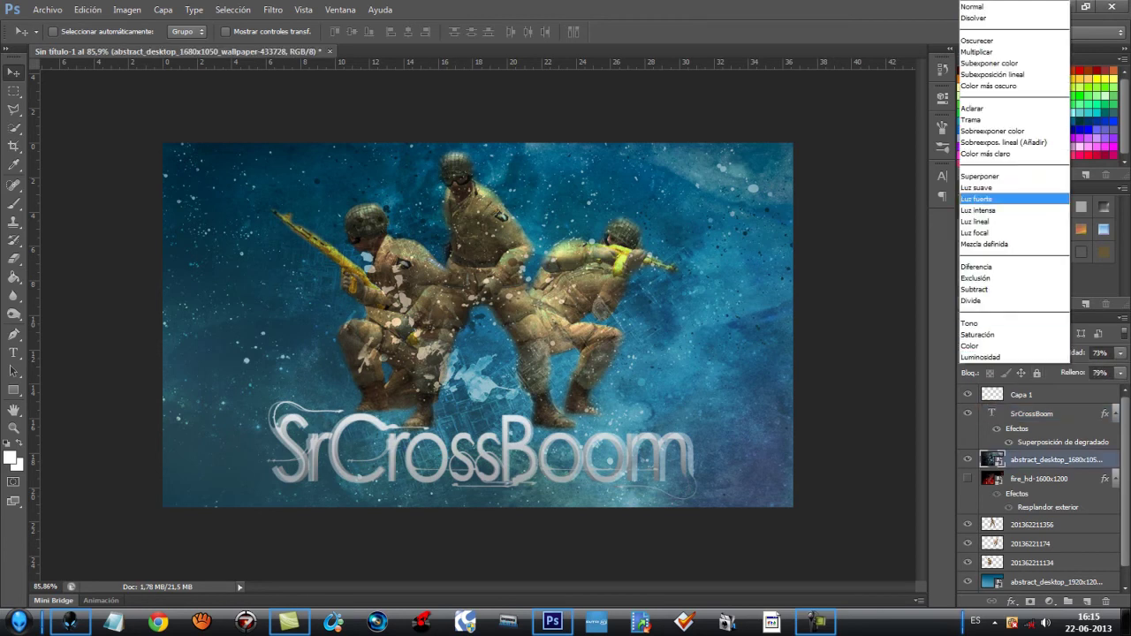
key(Escape)
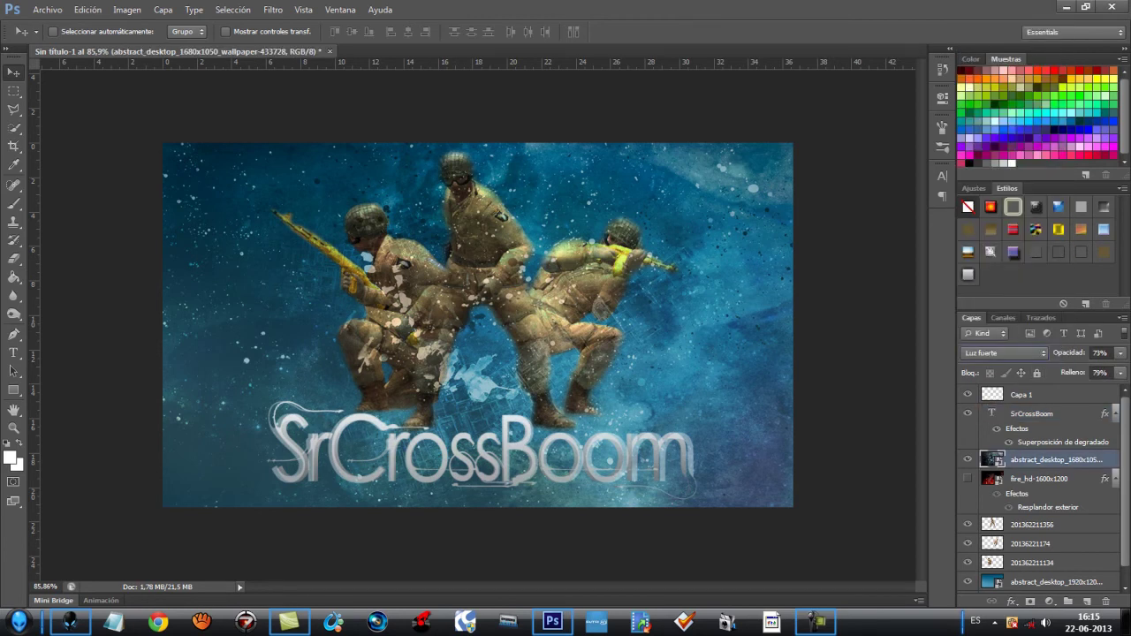
Enlarge and reposition the abstract_desktop_1920x1200 background wallpaper with Free Transform so its graphic pattern lies behind the soldiers
scroll(1039, 489, down, 1)
click(1055, 565)
drag(574, 349, 410, 399)
drag(485, 283, 478, 389)
key(ctrl+t)
drag(584, 222, 591, 137)
drag(587, 406, 397, 28)
drag(375, 88, 398, 28)
drag(386, 573, 393, 634)
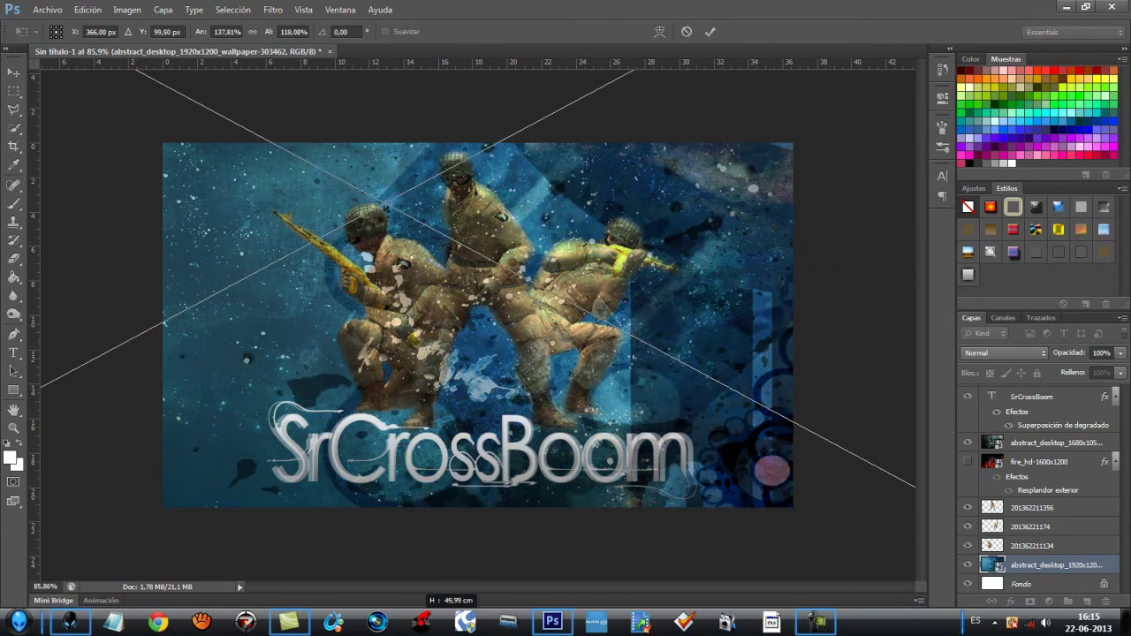
drag(390, 548, 389, 480)
drag(383, 569, 384, 628)
drag(523, 367, 504, 377)
click(13, 73)
click(490, 238)
Move the abstract_desktop_1680x1050 texture back to the top of the layers and restore Capa 1 and the text to 100% opacity
click(1032, 397)
scroll(1032, 442, up, 1)
drag(1056, 460, 1051, 389)
click(1021, 414)
ctrl+click(1031, 433)
mouse_move(1121, 353)
mouse_down()
mouse_move(1100, 369)
mouse_move(1116, 369)
mouse_up()
click(1121, 354)
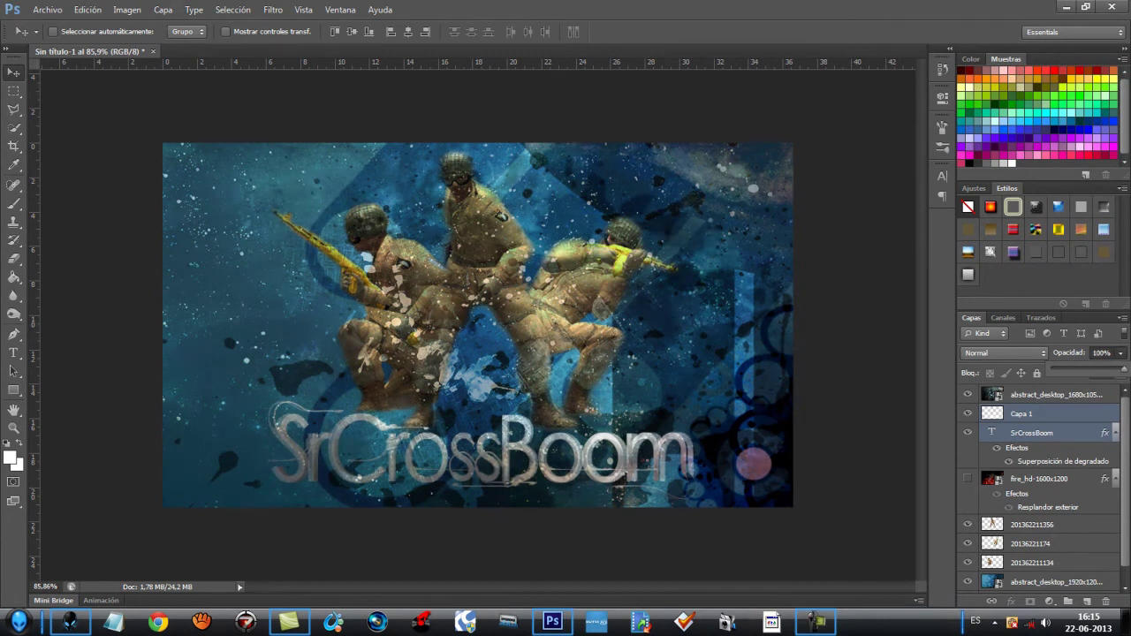
Delete the white lettering layer Capa 1 and duplicate the SrCrossBoom text layer twice
click(1021, 414)
key(Delete)
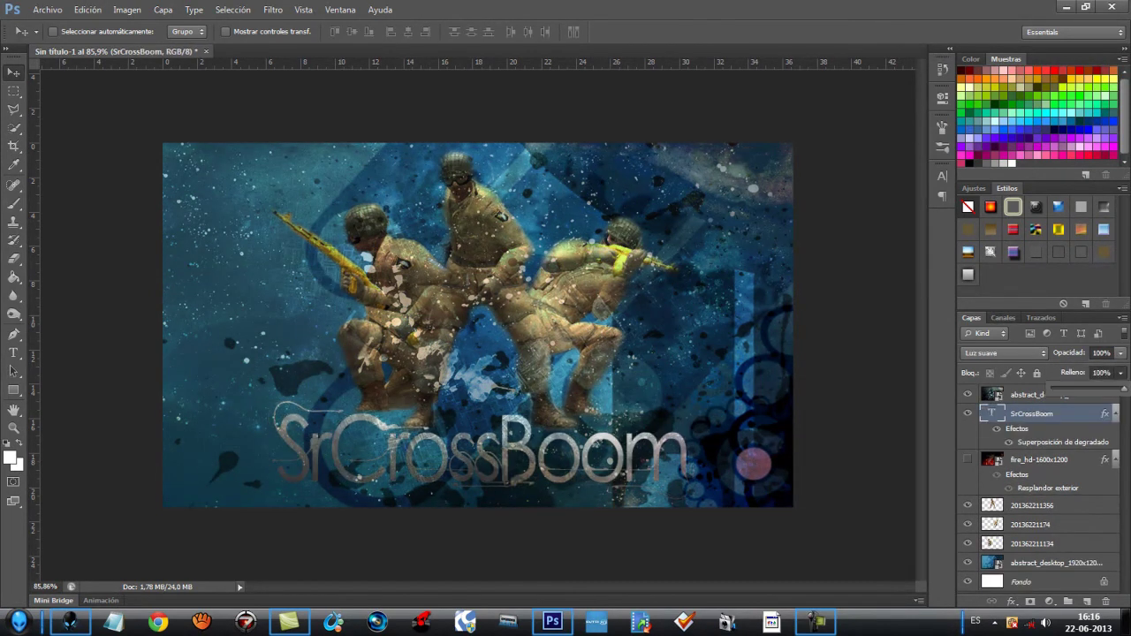
key(ctrl+j)
key(ctrl+j)
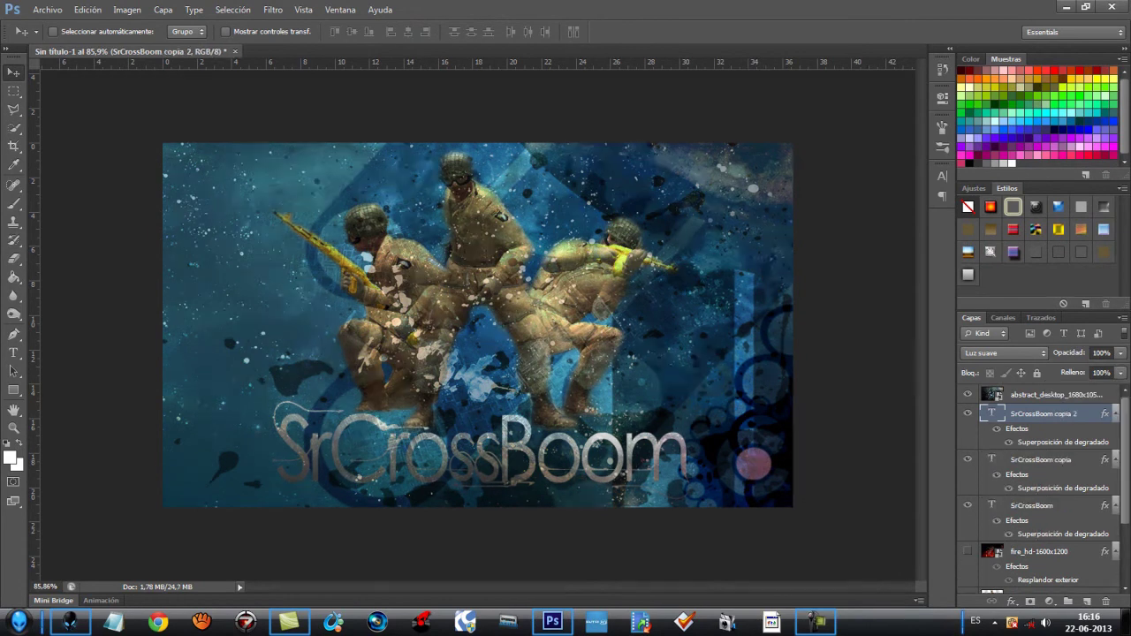
Save a JPEG copy of the composition to the desktop as SrCrossBoom with maximum quality 10
click(48, 10)
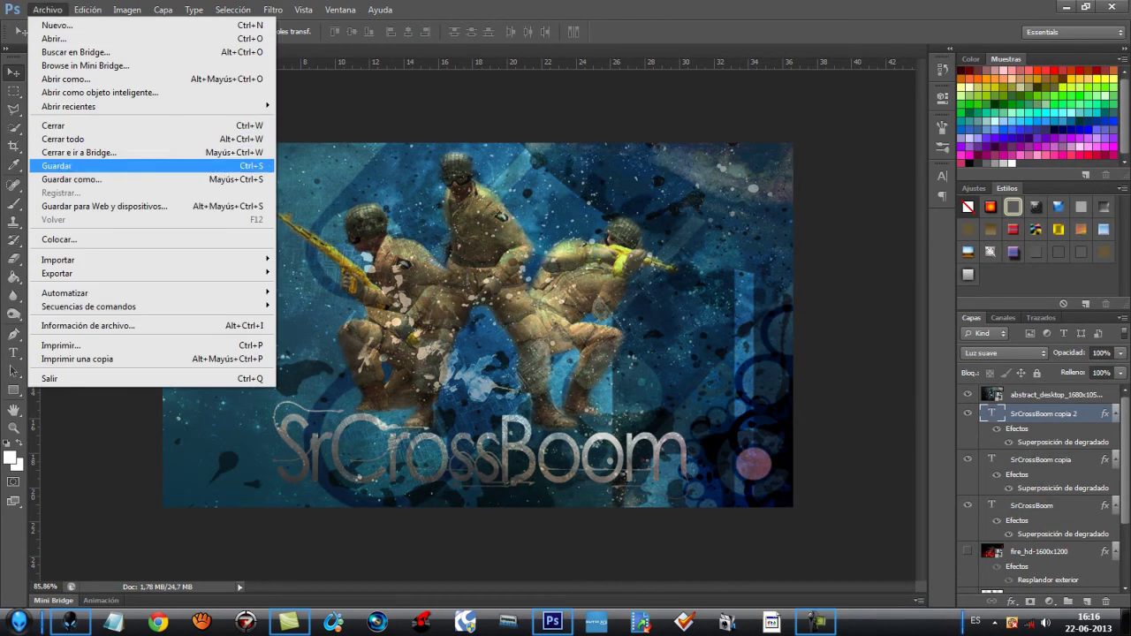
click(71, 179)
text(SrCrossBoom)
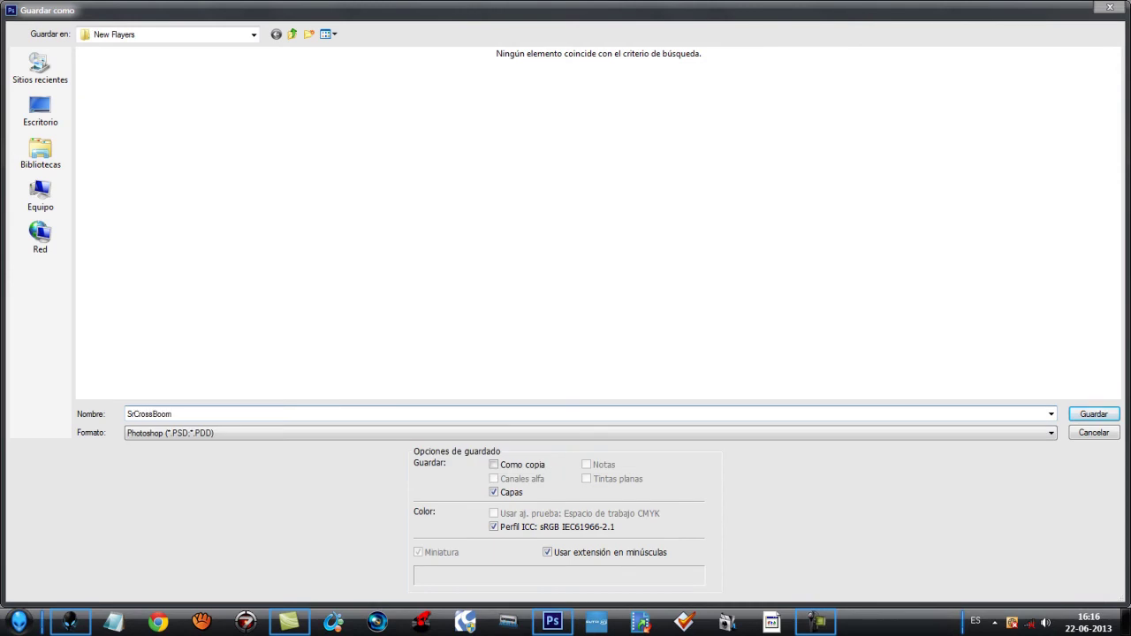
click(265, 433)
click(229, 520)
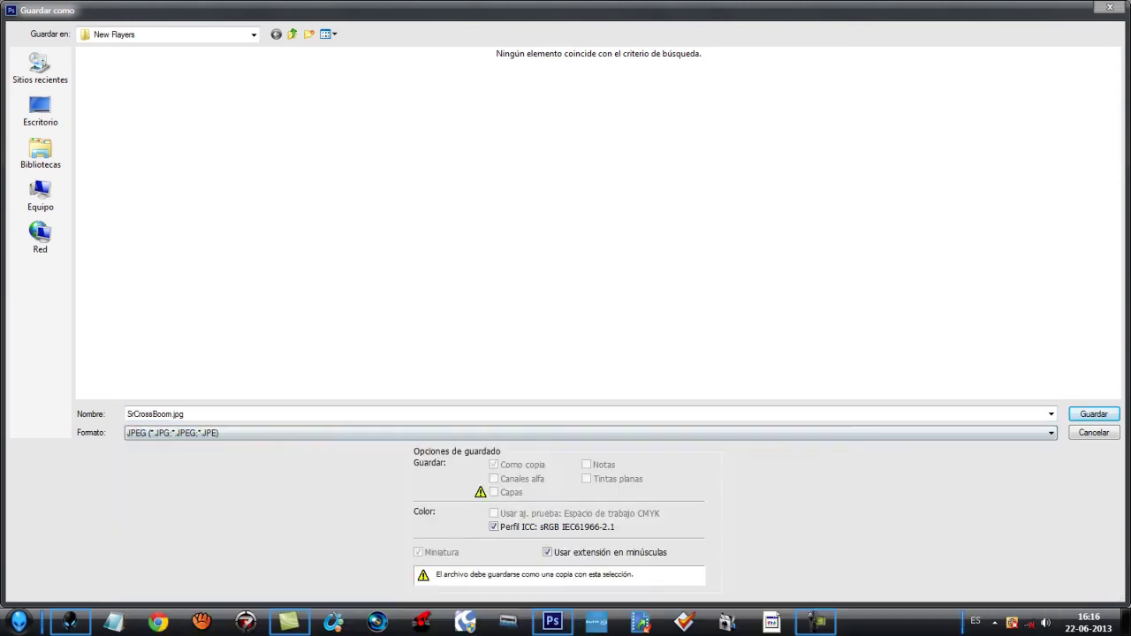
click(40, 112)
key(Return)
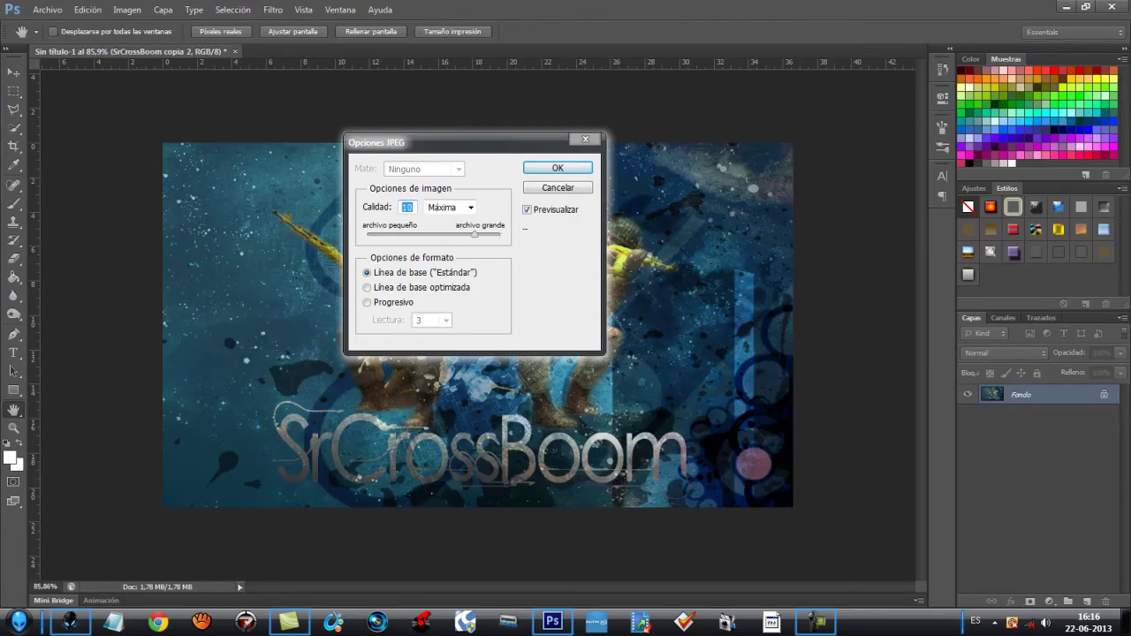
key(Return)
View the saved SrCrossBoom image from the desktop in the photo viewer, close it and return to Photoshop
key(super+d)
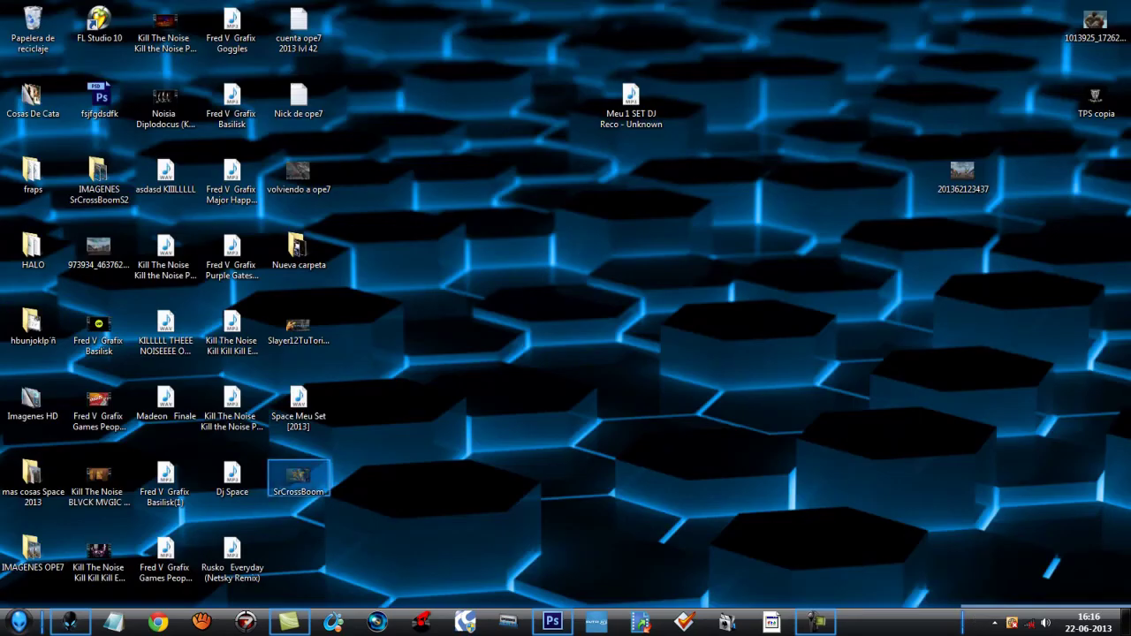
key(Return)
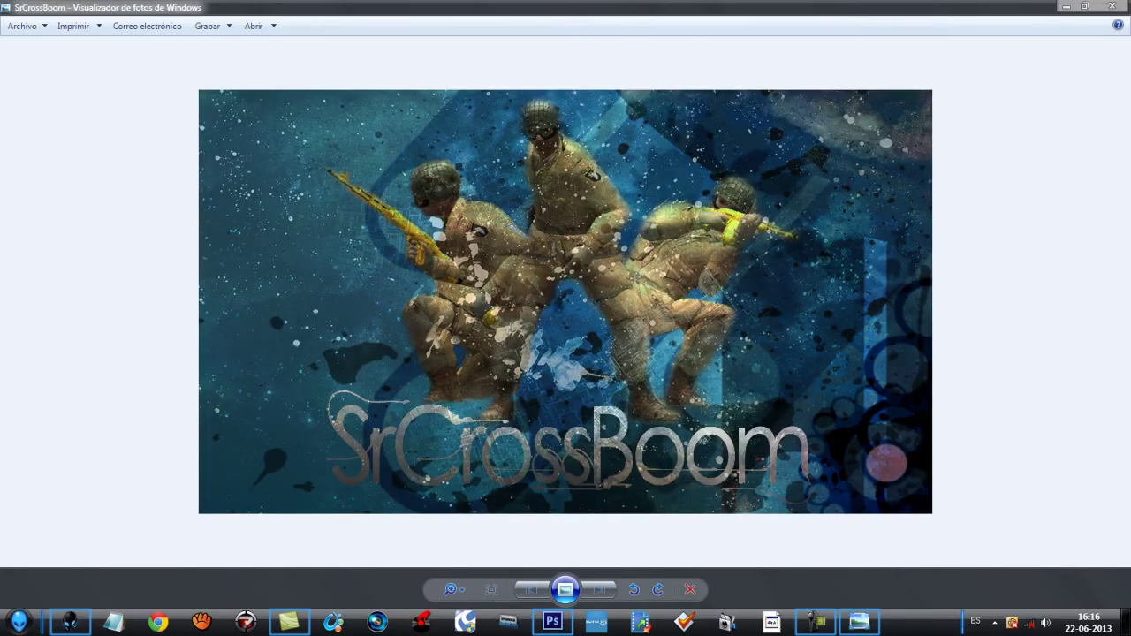
click(1112, 6)
click(553, 622)
Create a second blank white document with the offered settings
click(46, 10)
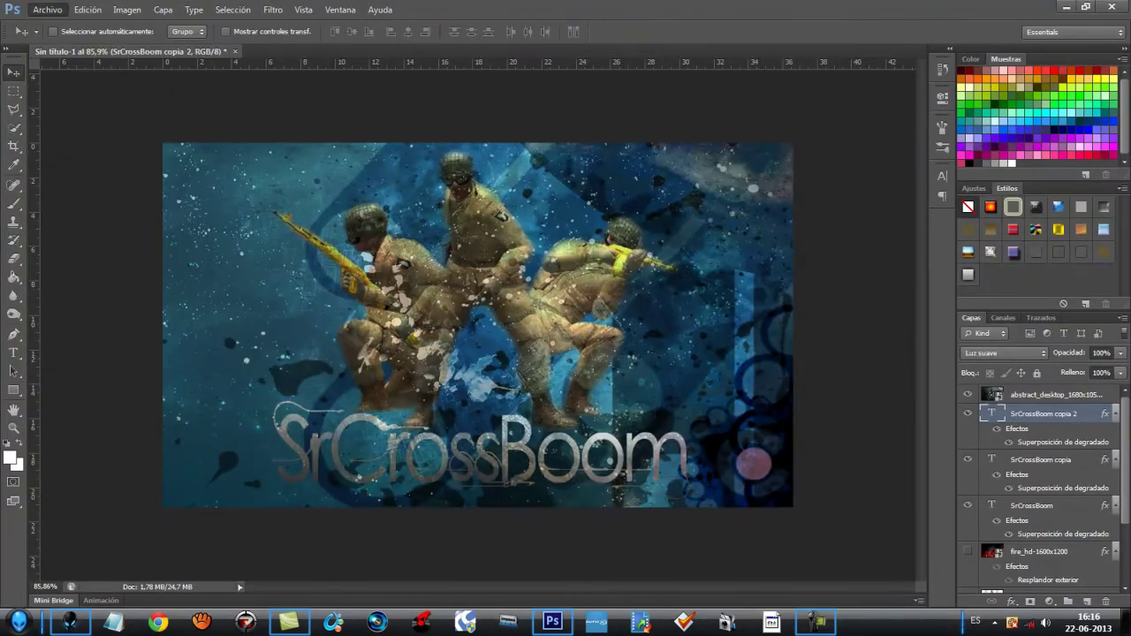
key(ctrl+n)
key(Return)
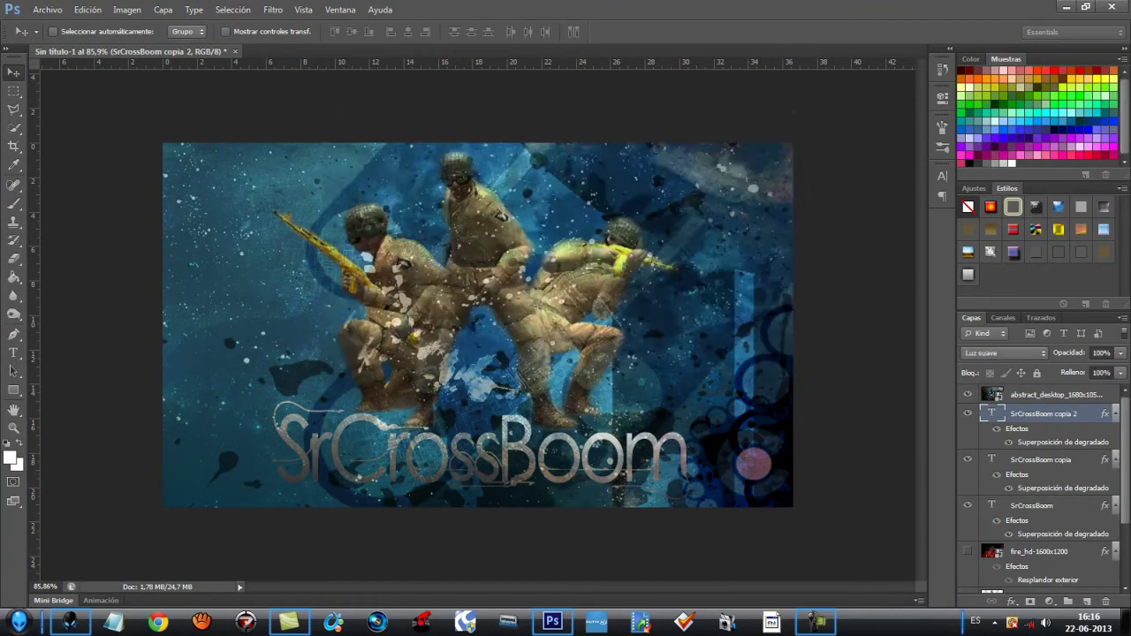
click(47, 10)
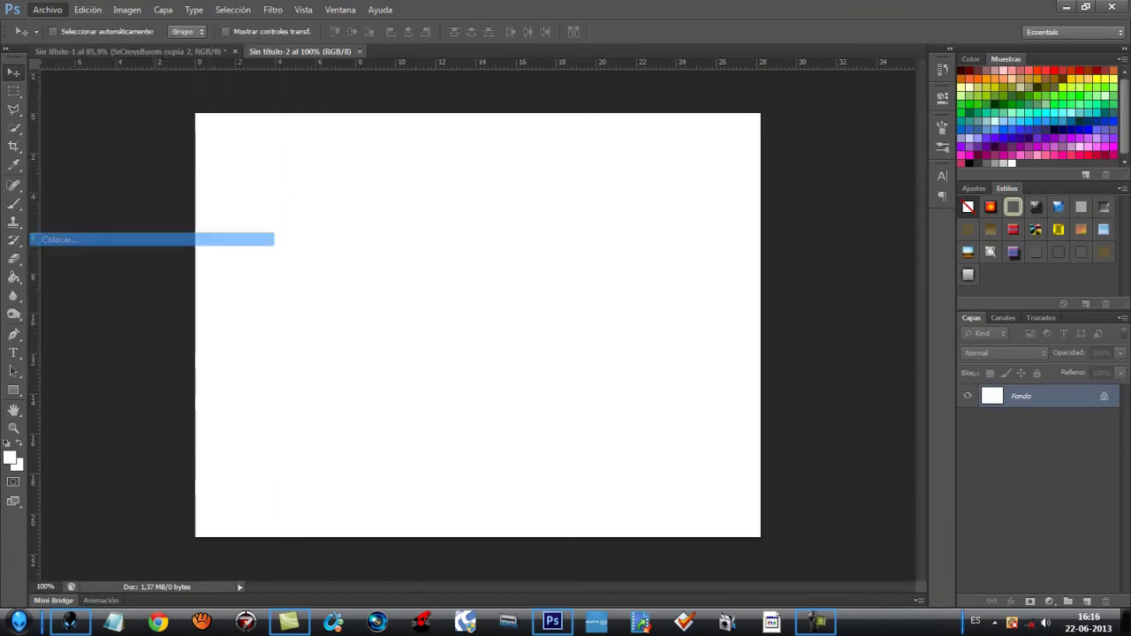
click(88, 240)
double_click(778, 104)
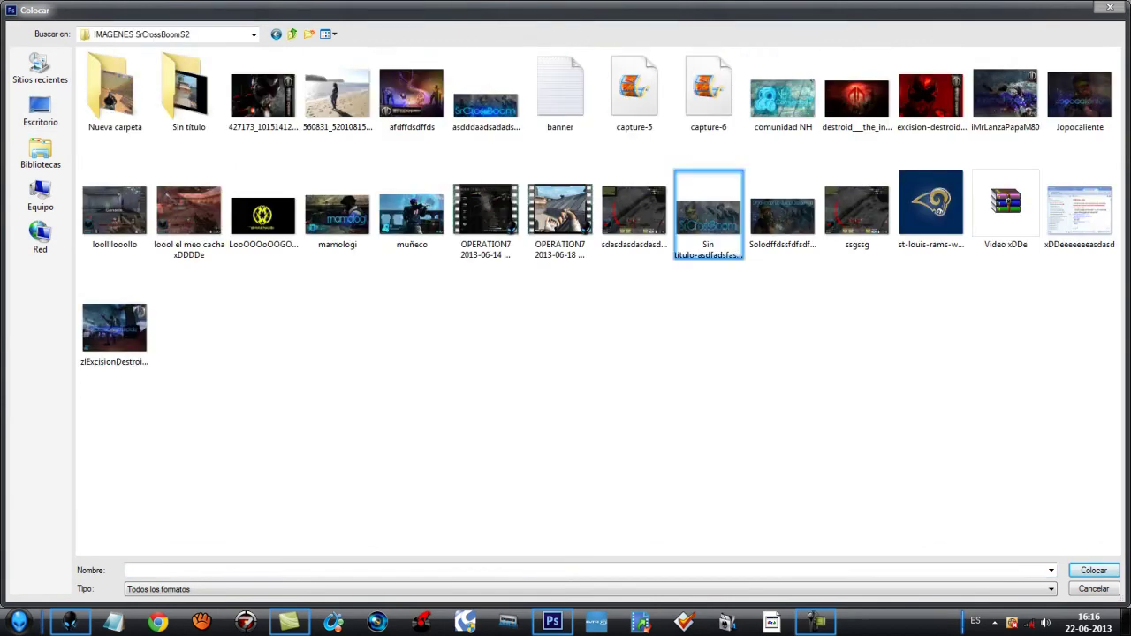
key(BackSpace)
double_click(177, 142)
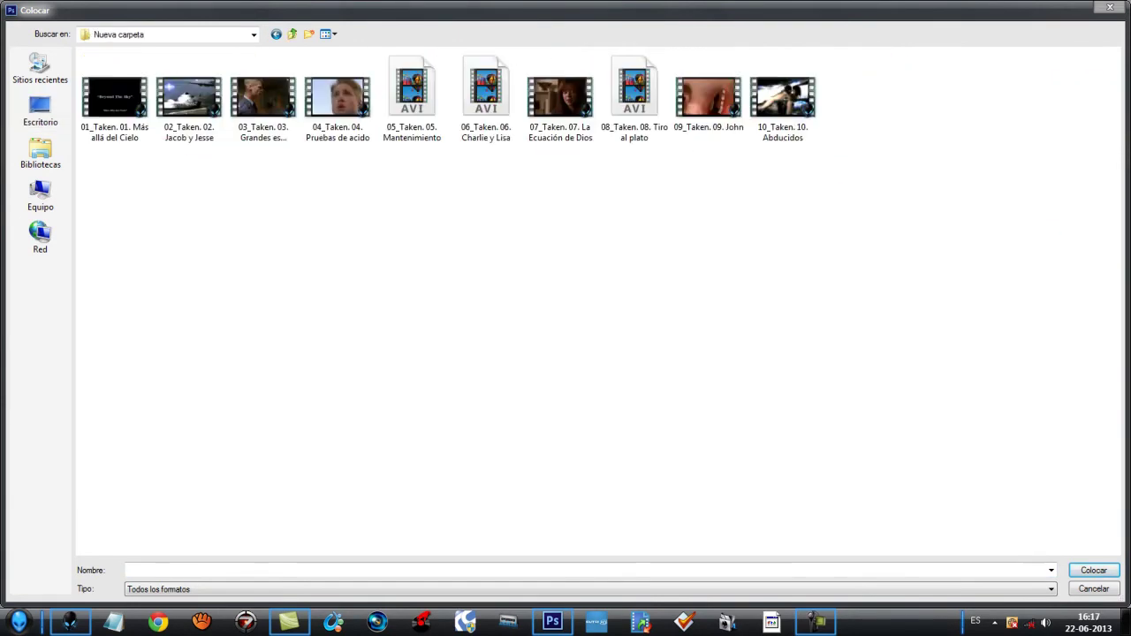
key(BackSpace)
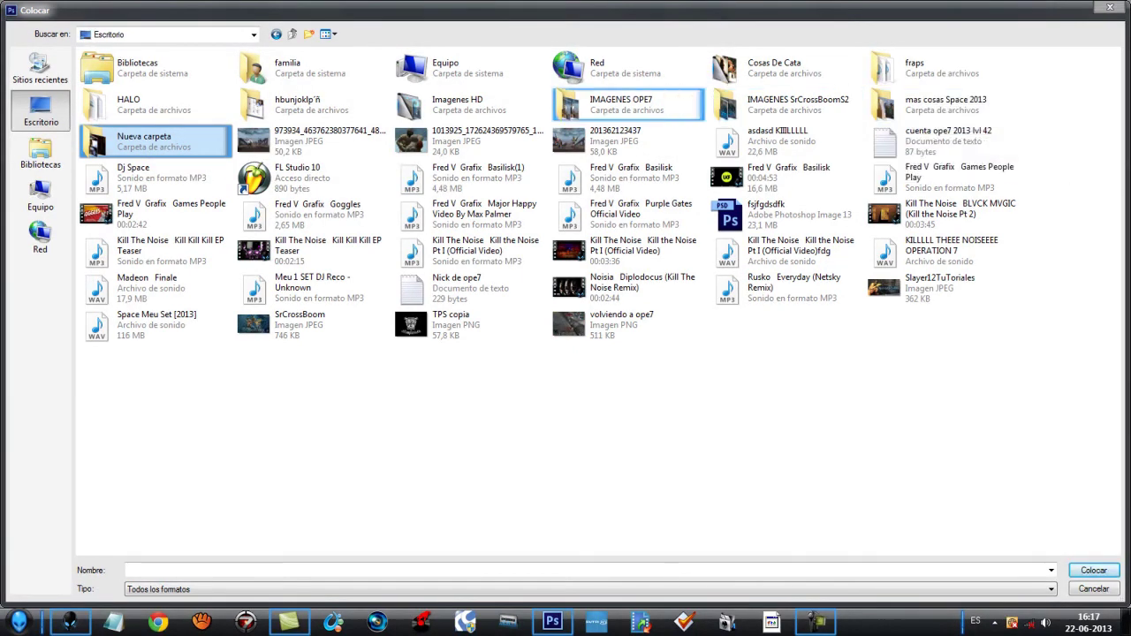
click(1110, 7)
click(1071, 6)
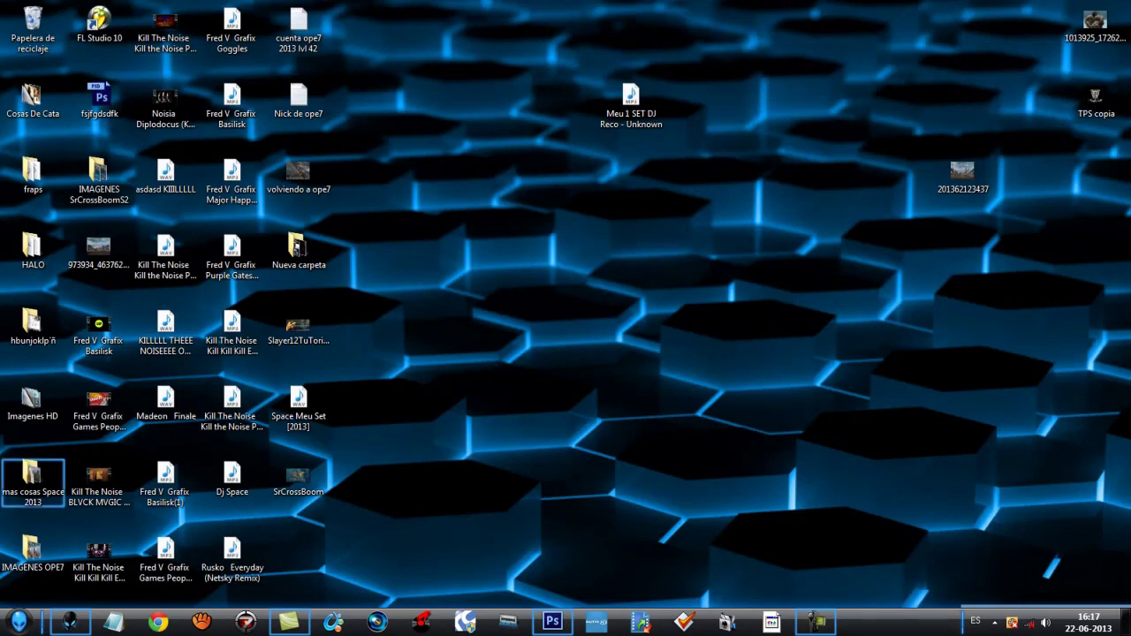
double_click(33, 325)
click(1110, 7)
click(816, 622)
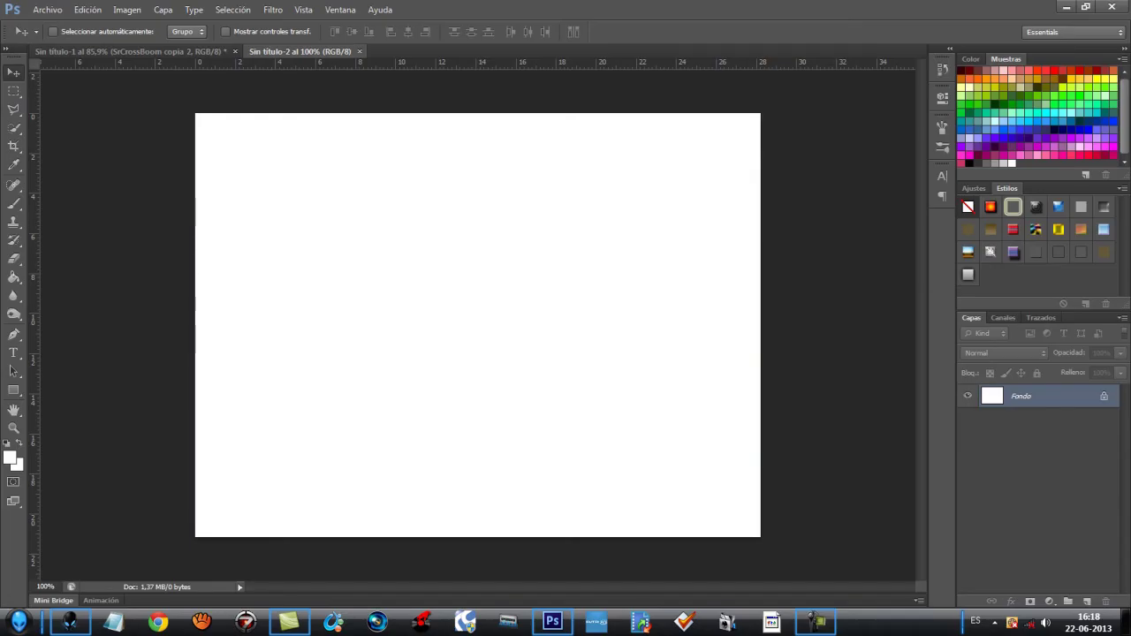
click(30, 10)
click(49, 240)
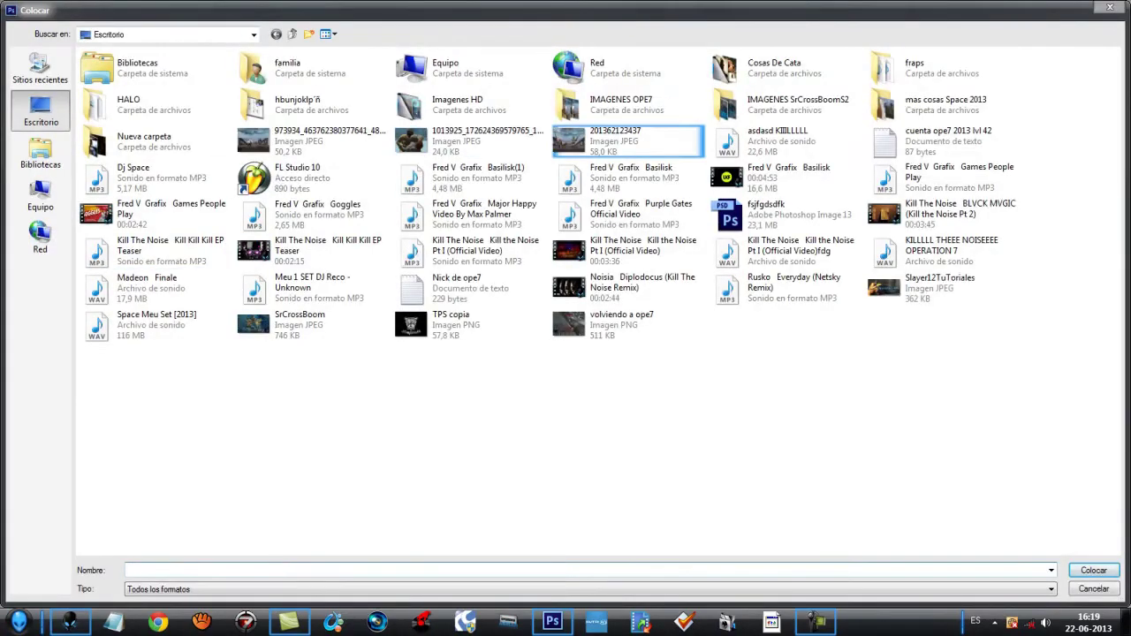
double_click(621, 105)
click(634, 332)
scroll(853, 265, down, 10)
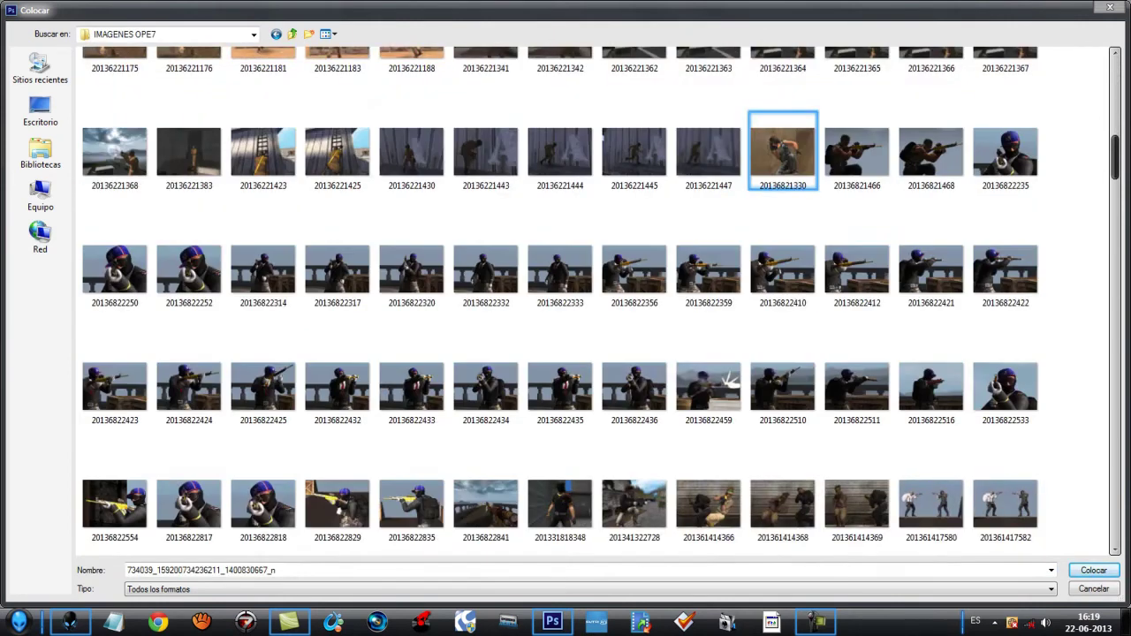
scroll(782, 150, down, 15)
scroll(857, 335, down, 10)
scroll(783, 380, down, 15)
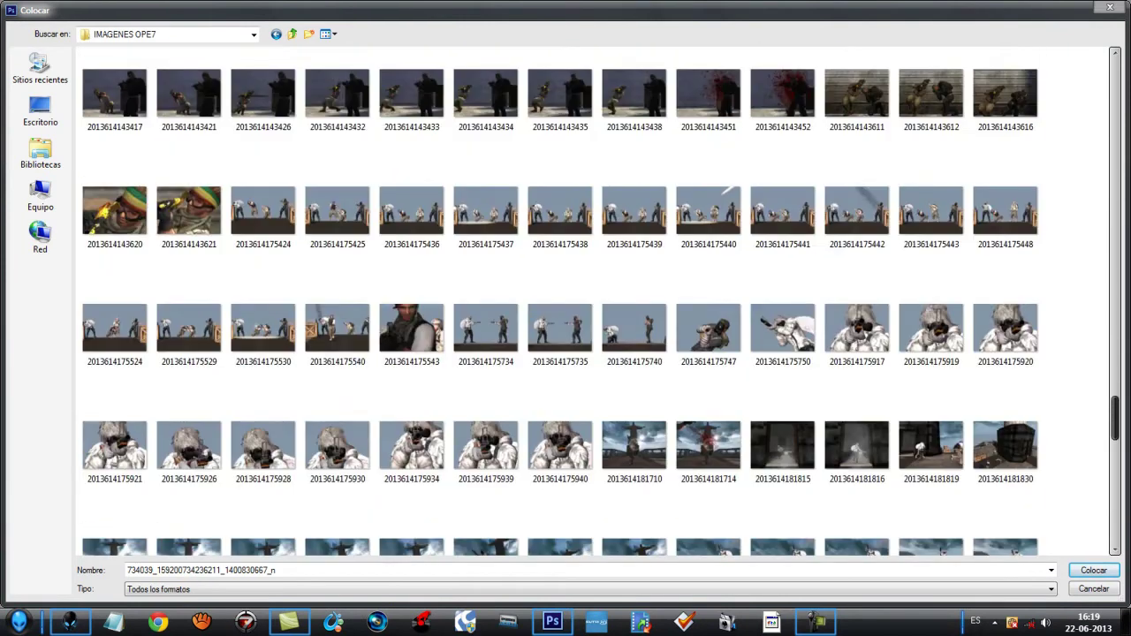
scroll(857, 353, down, 10)
scroll(858, 354, down, 5)
scroll(783, 486, up, 2)
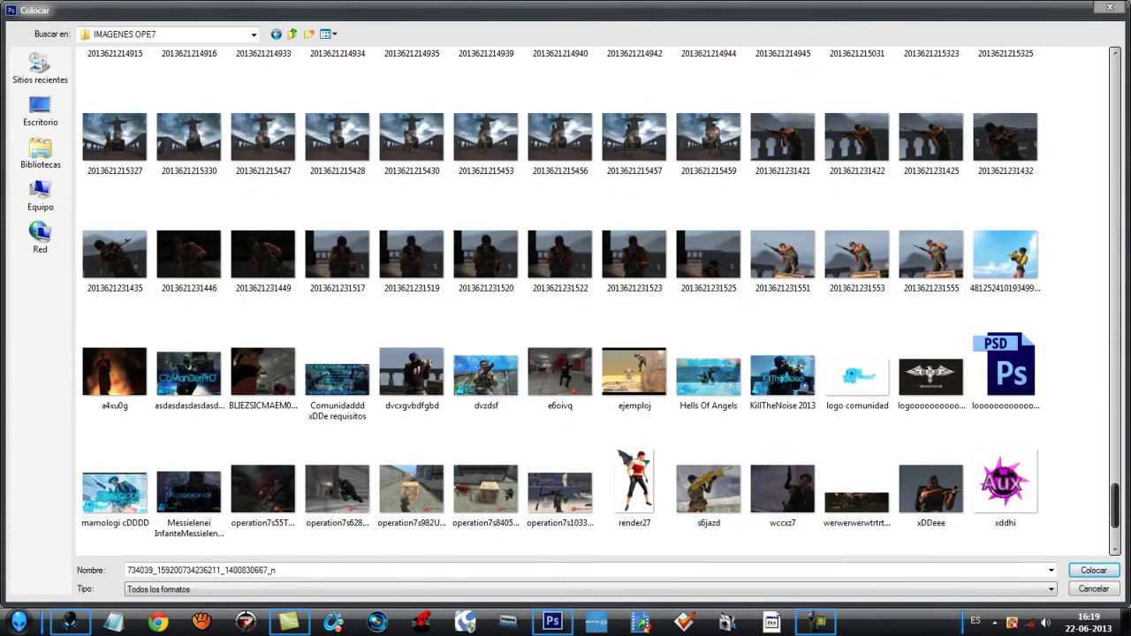
scroll(327, 300, up, 5)
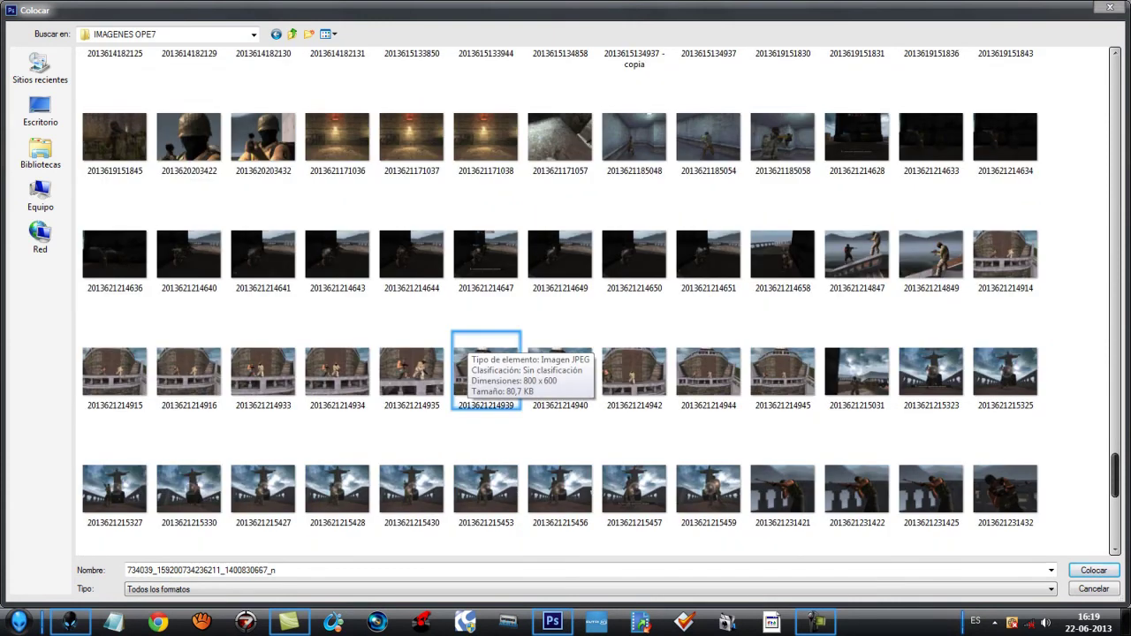
scroll(972, 362, up, 10)
scroll(783, 318, up, 10)
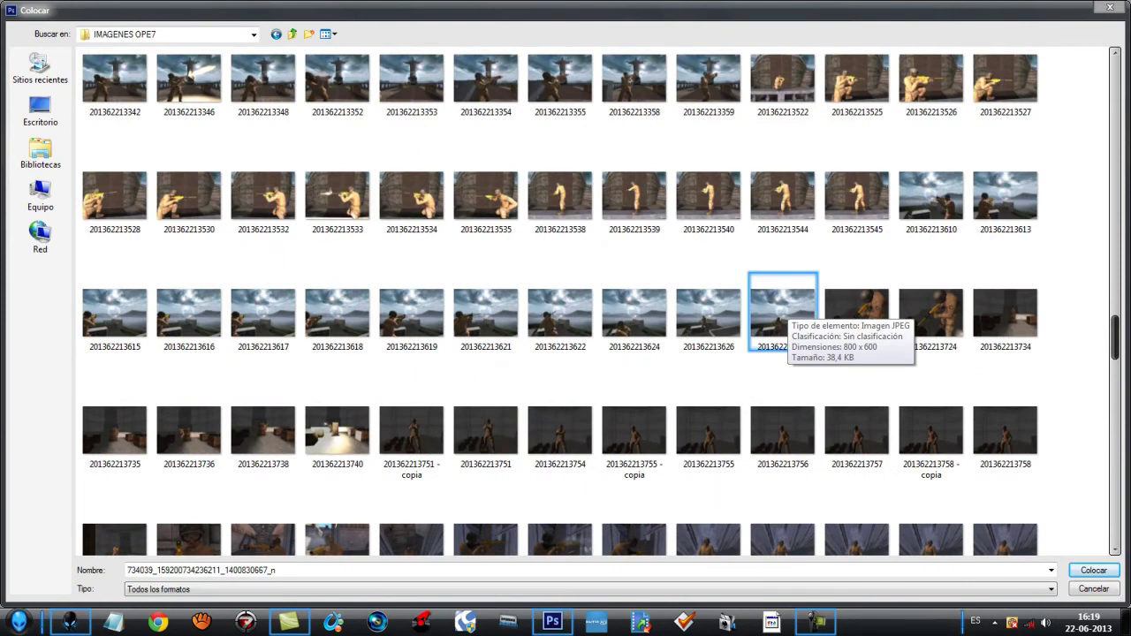
double_click(486, 196)
click(14, 73)
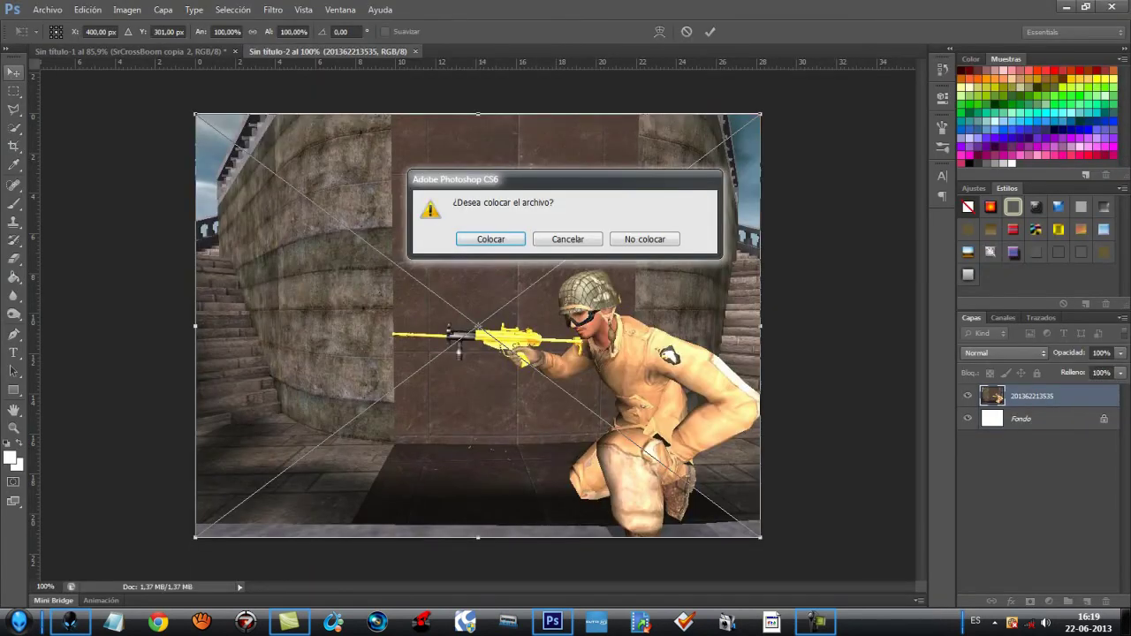
key(Return)
Crop the canvas vertically into a wide banner that keeps the kneeling soldier and apply the crop
click(13, 146)
drag(478, 115, 478, 188)
key(t)
click(489, 242)
Add the text SrCrossBoom at 72 pt in white on the empty area to the left of the soldier
click(224, 353)
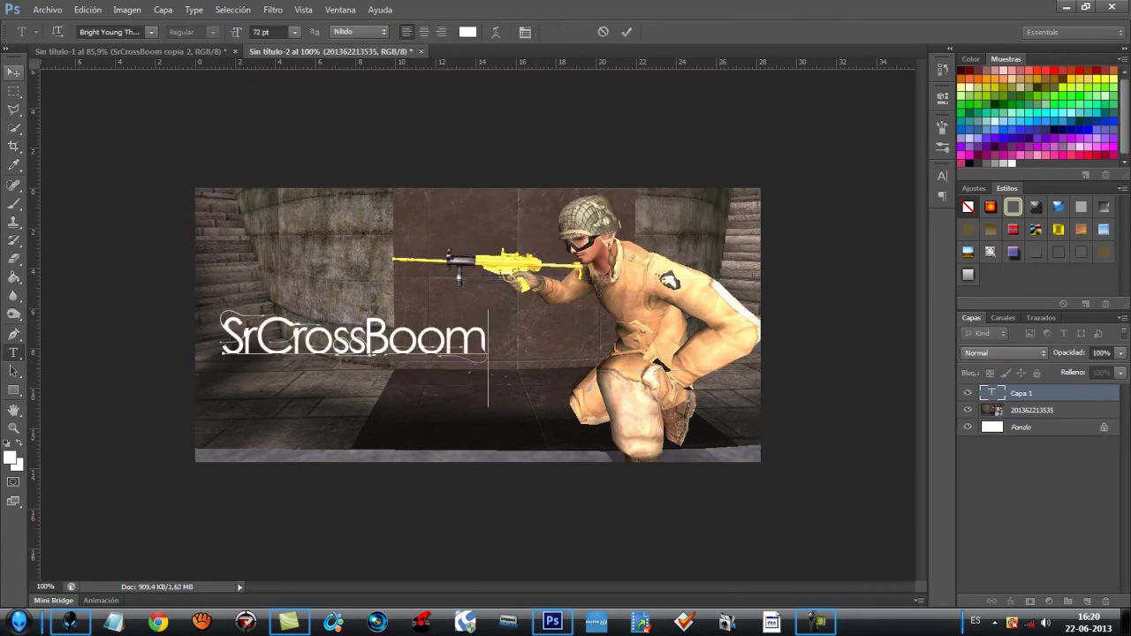
click(14, 73)
drag(301, 341, 488, 351)
Recolor the whole SrCrossBoom text in bright light blue
click(13, 353)
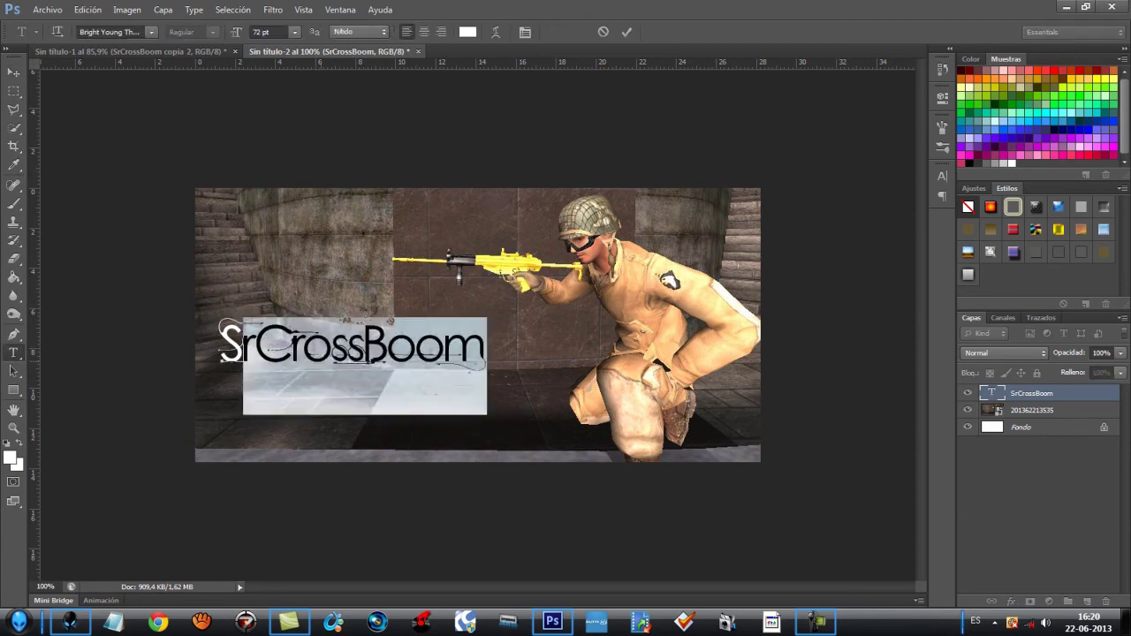
click(467, 31)
click(854, 289)
click(1025, 273)
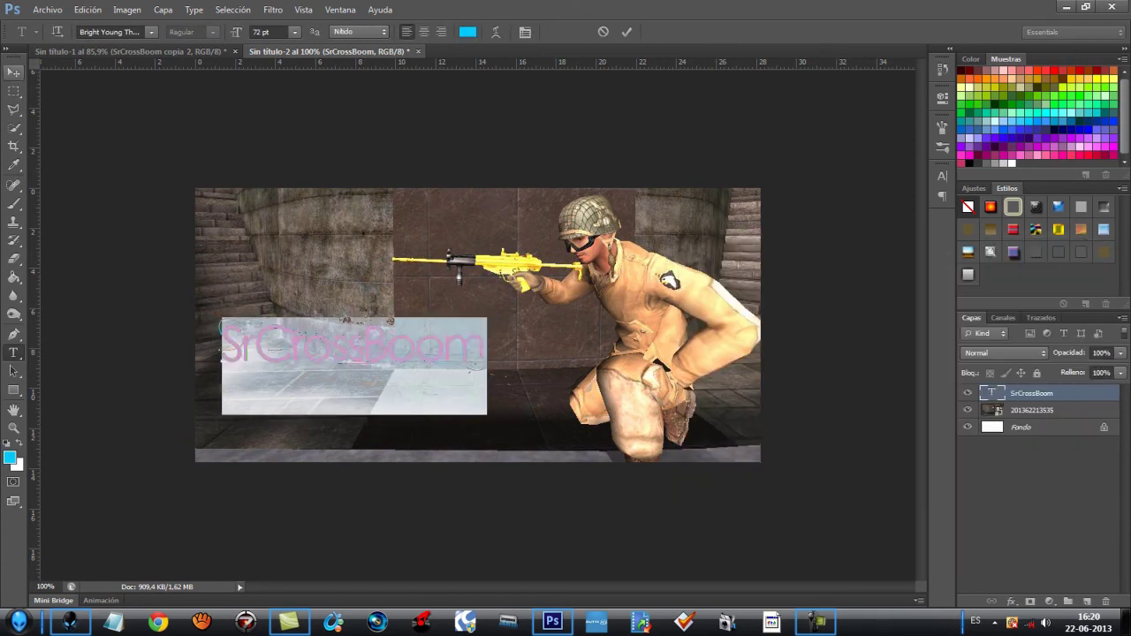
Enlarge the SrCrossBoom text to about 127% width and 130% height with Free Transform and position it beneath the rifle
click(13, 72)
drag(363, 348, 376, 423)
key(ctrl+t)
drag(500, 398, 503, 366)
drag(365, 415, 374, 354)
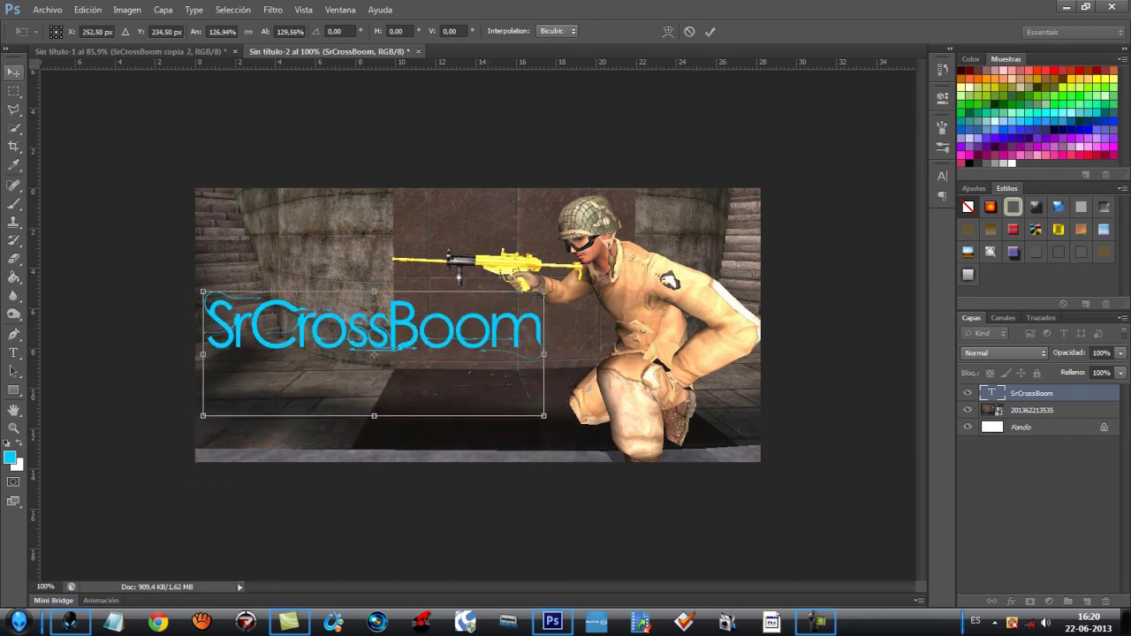
key(v)
key(Return)
Place the abstract_desktop_1680x1050 wallpaper scaled to cover the whole banner and change its blend mode so it textures the layers below
click(48, 9)
click(59, 239)
double_click(528, 103)
double_click(561, 92)
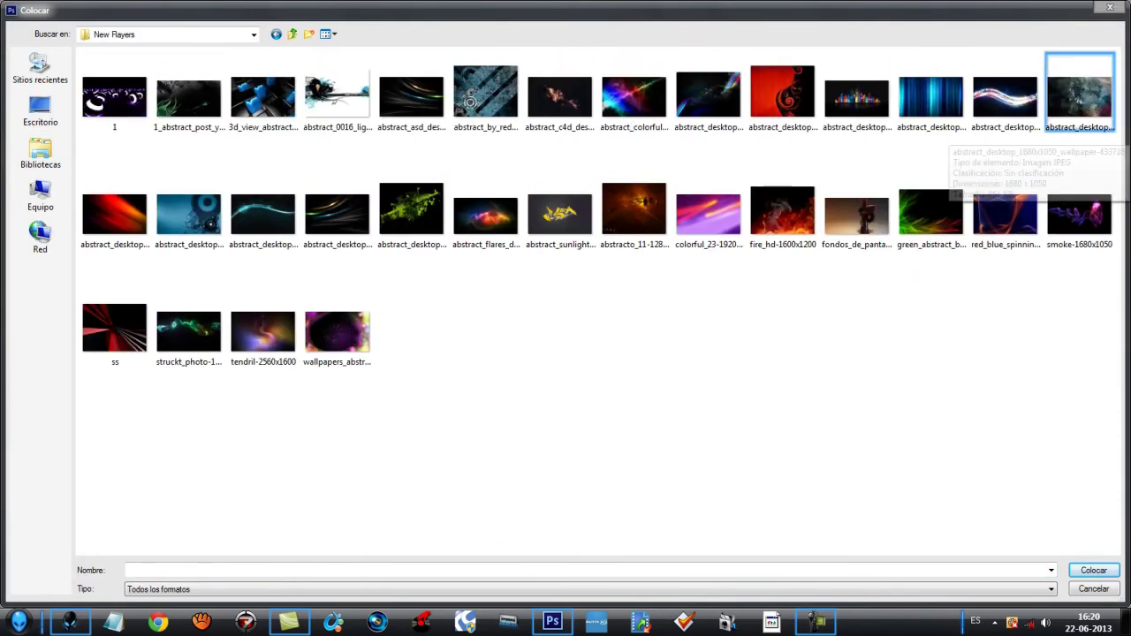
double_click(781, 95)
drag(477, 309, 338, 363)
drag(557, 242, 758, 186)
drag(118, 514, 196, 461)
key(Return)
click(1004, 353)
click(1008, 244)
Give the SrCrossBoom text a blue drop shadow with 43% spread and 32 px size
right_click(1034, 410)
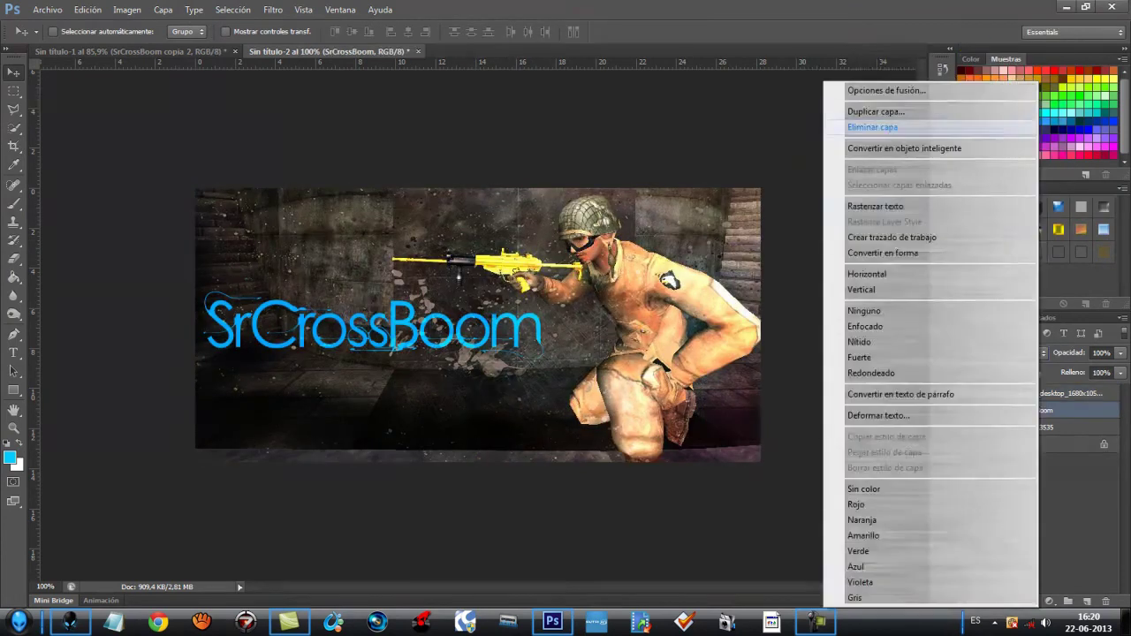
click(928, 90)
click(580, 298)
drag(756, 196, 786, 195)
drag(759, 211, 769, 211)
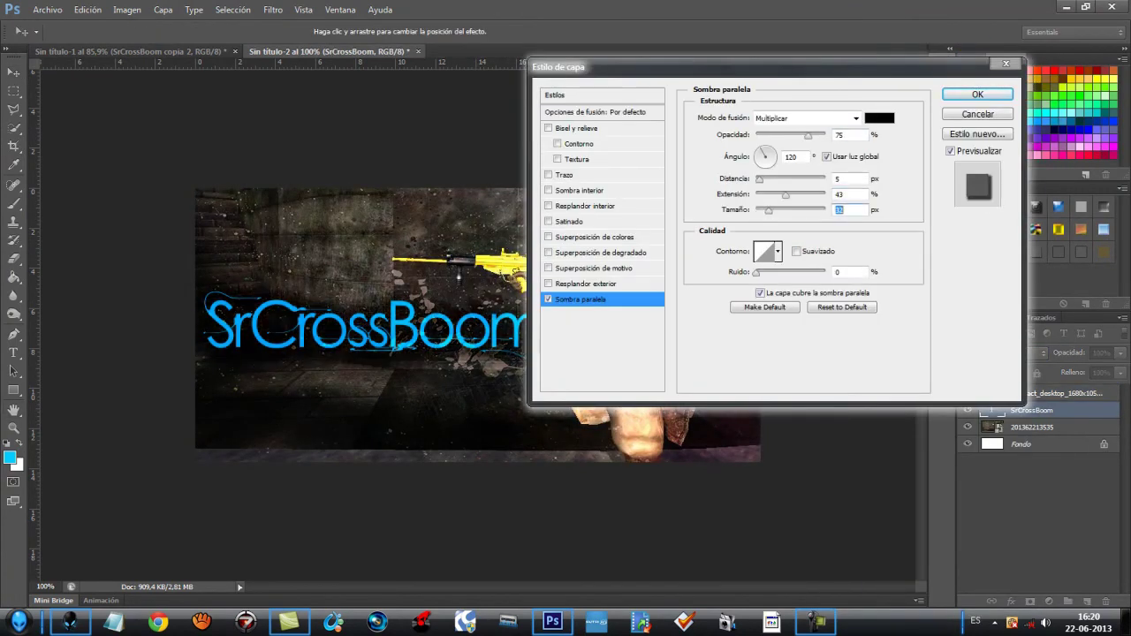
click(880, 118)
click(869, 286)
click(888, 362)
click(1025, 274)
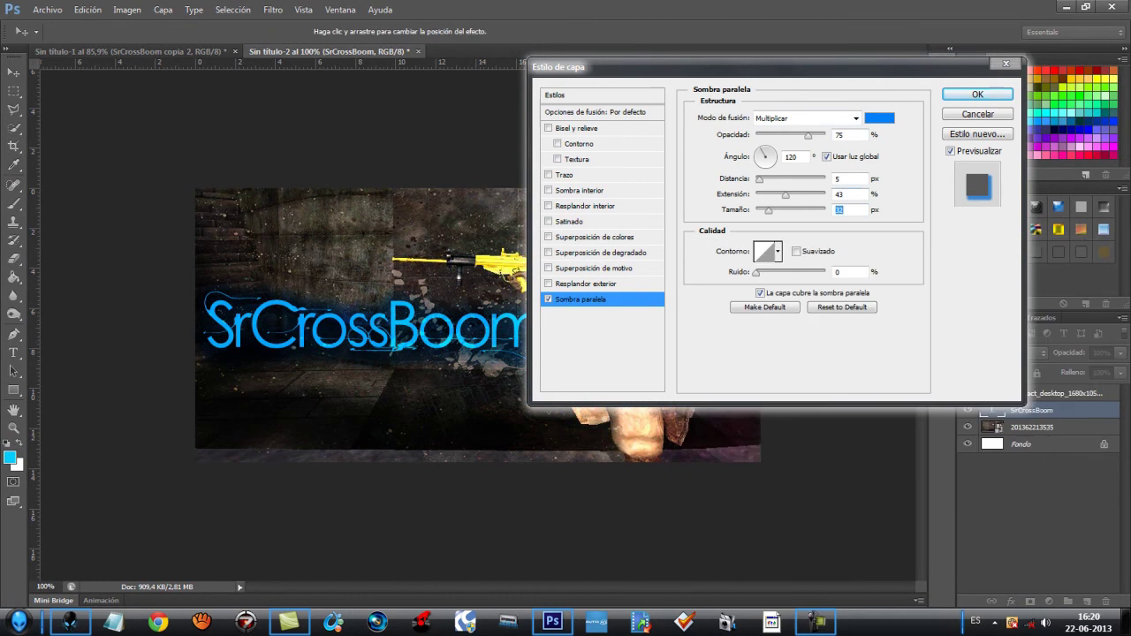
key(Return)
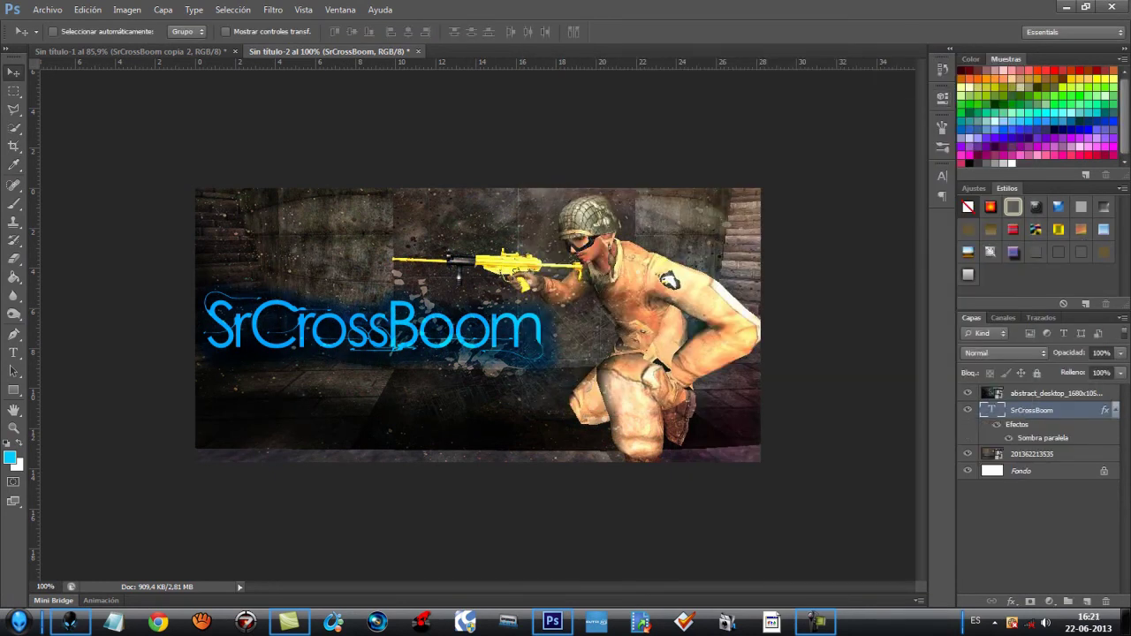
Lower the SrCrossBoom text layer's opacity to 66% and its fill to 56%
drag(1120, 389, 1095, 369)
click(1121, 352)
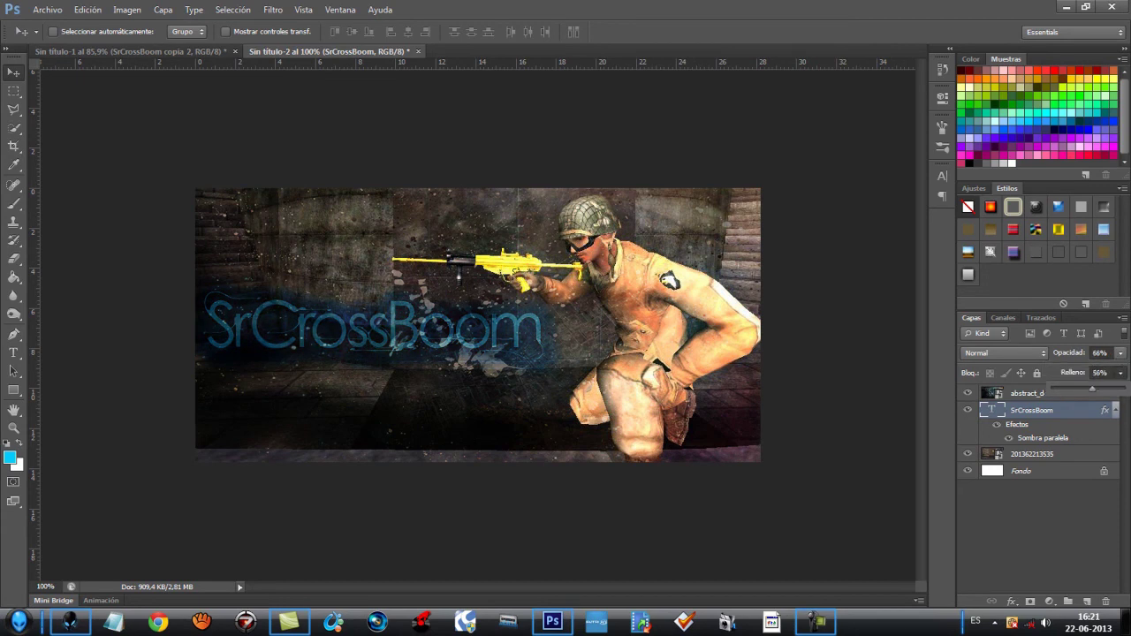
Create a new layer above the text and brush white (ffffff) across the SrCrossBoom lettering
click(1087, 602)
click(10, 457)
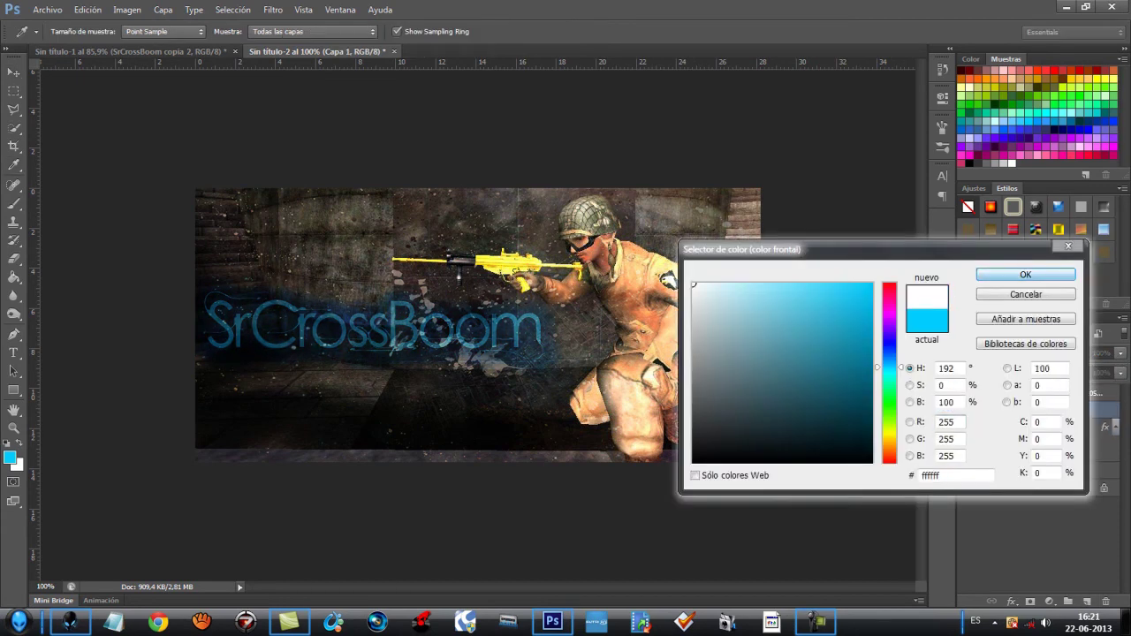
click(1026, 275)
click(13, 223)
click(14, 204)
drag(193, 311, 536, 339)
Trim the white paint on Capa 1 to the SrCrossBoom letter shapes using the text layer's outline, and clear the selection
ctrl+click(993, 427)
click(233, 10)
click(247, 64)
key(Delete)
key(ctrl+d)
click(14, 72)
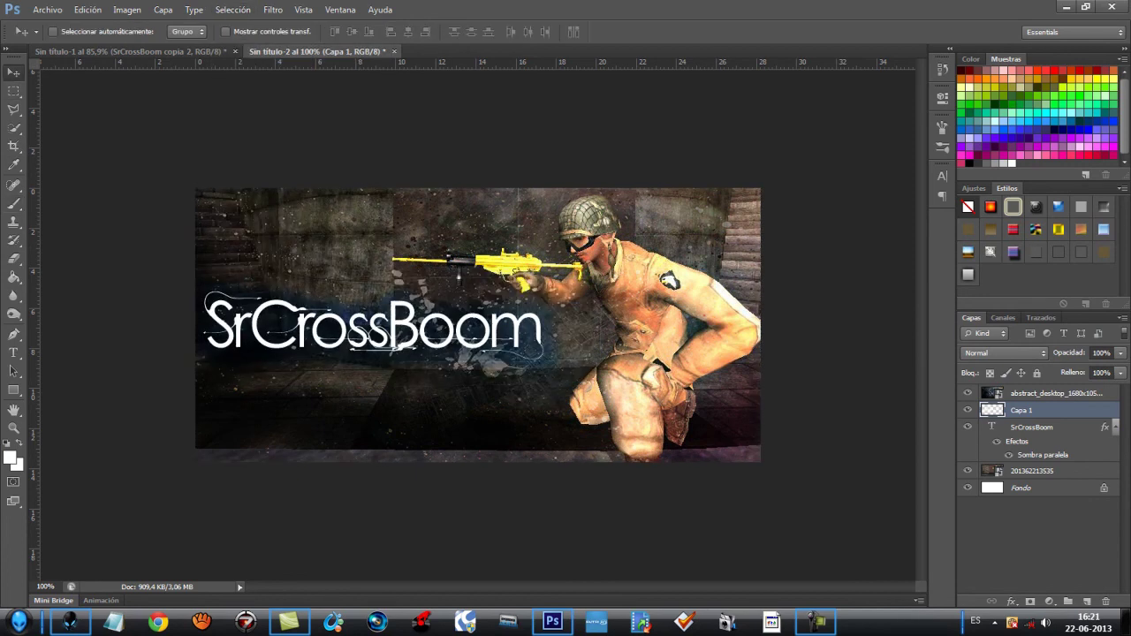
Widen the white lettering on Capa 1 horizontally to about 104.15% and apply the transformation
key(ctrl+t)
drag(542, 326, 550, 325)
drag(203, 325, 195, 325)
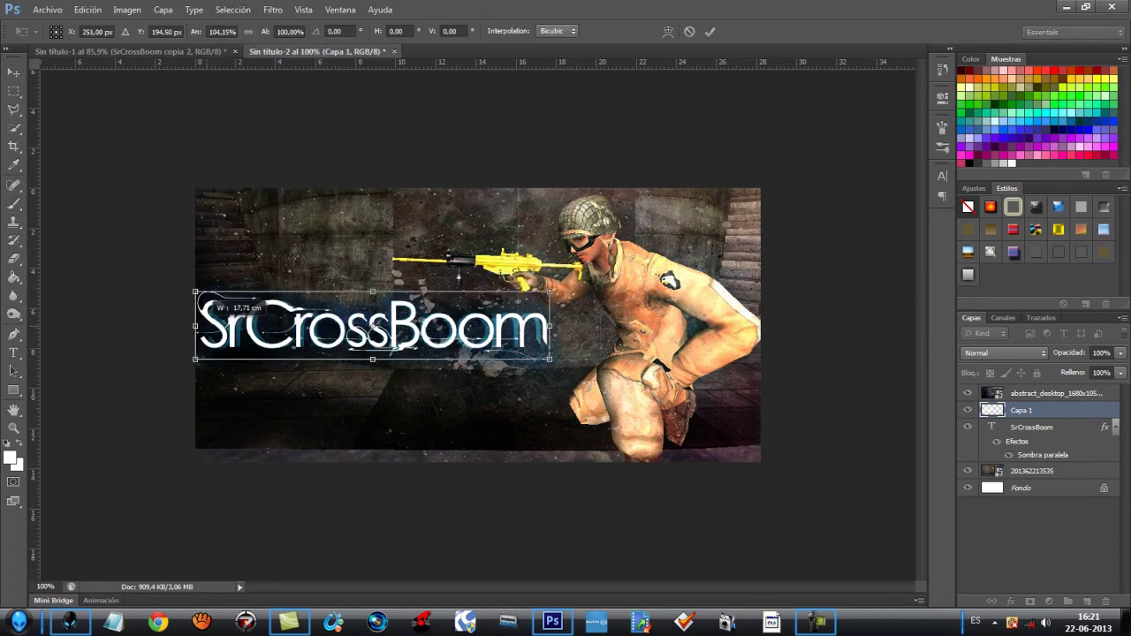
click(14, 73)
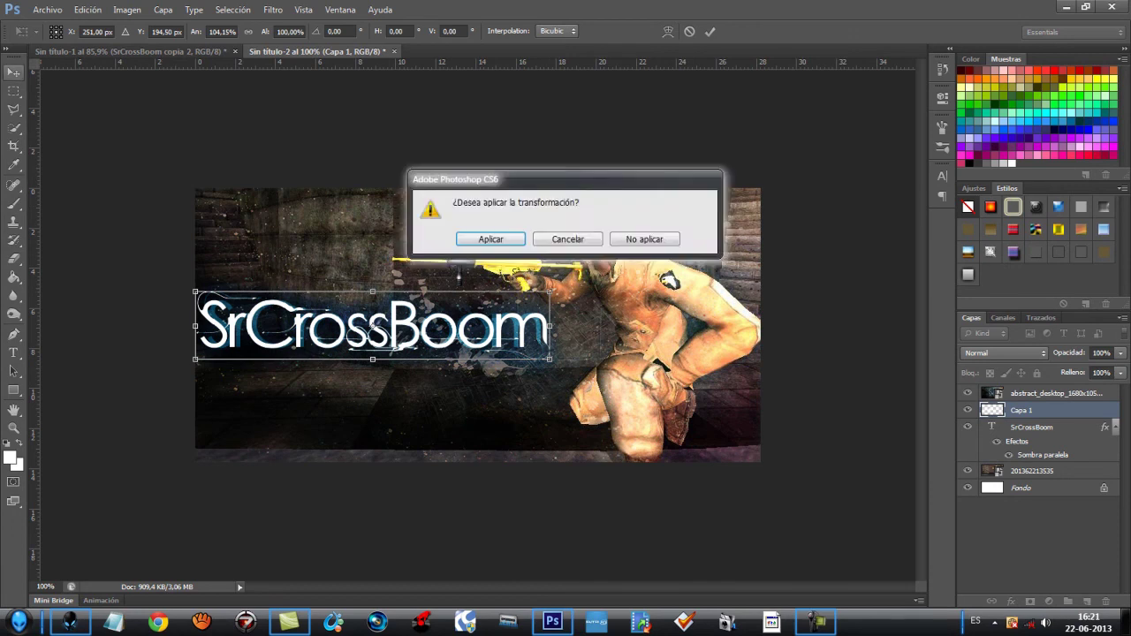
key(Return)
Transform Capa 1 again, pulling its sides slightly inward so the white lettering lines up with the blue SrCrossBoom text, and apply it
key(ctrl+space)
drag(230, 418, 287, 419)
key(ctrl+t)
drag(171, 256, 179, 254)
drag(495, 258, 501, 258)
drag(777, 258, 771, 259)
drag(764, 259, 756, 259)
click(13, 73)
key(Return)
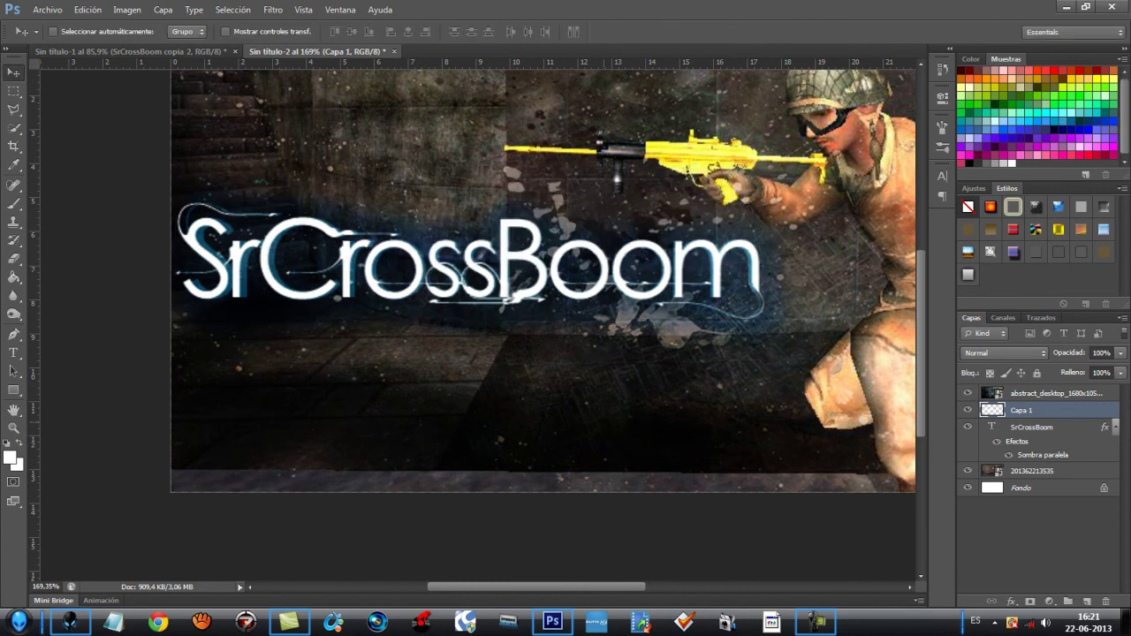
Lower Capa 1's opacity to 82% and its fill to 54%
key(ctrl+space)
drag(217, 485, 167, 485)
mouse_move(1120, 354)
mouse_down()
mouse_move(1104, 368)
mouse_move(1119, 382)
mouse_move(1080, 388)
mouse_move(1121, 370)
mouse_move(1106, 370)
mouse_up()
click(1120, 354)
click(1121, 373)
click(1121, 353)
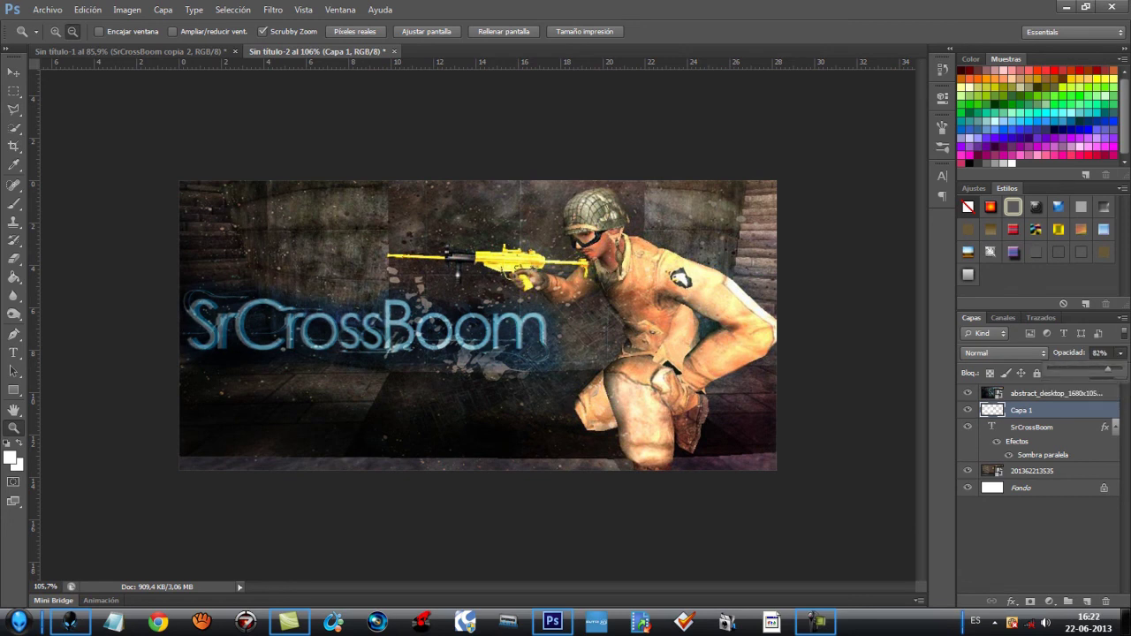
Place the blue light image 4 from the Luz 2 folder, scaled to about 57.81% by 55.56% and centred on the SrCrossBoom title
click(48, 9)
click(50, 237)
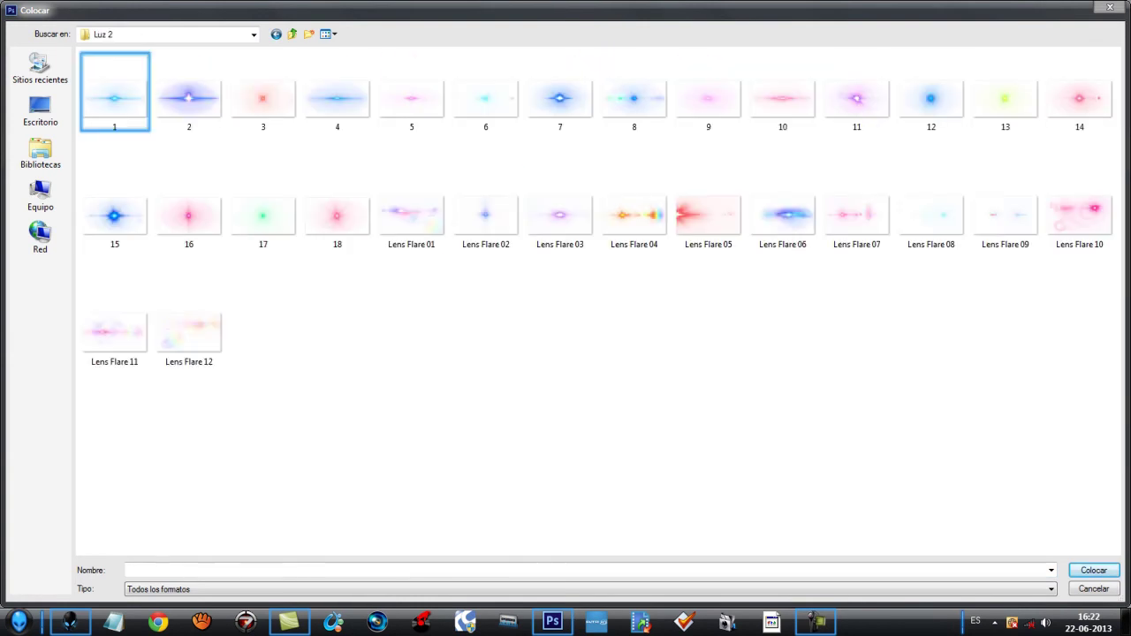
key(Down)
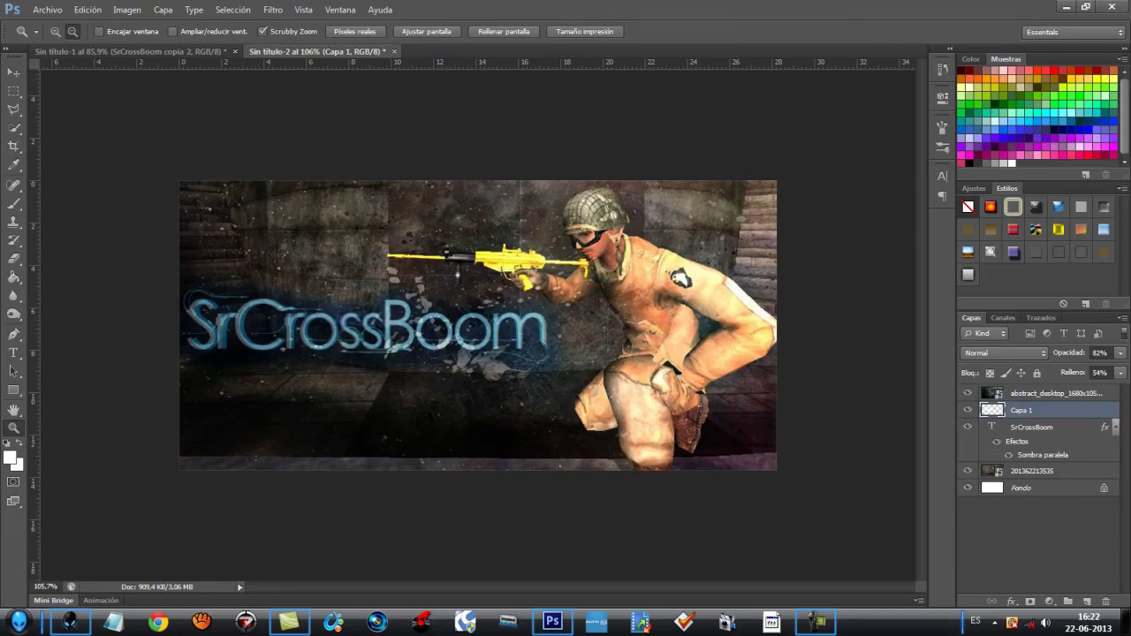
drag(440, 348, 286, 384)
drag(581, 217, 895, 58)
drag(621, 319, 484, 364)
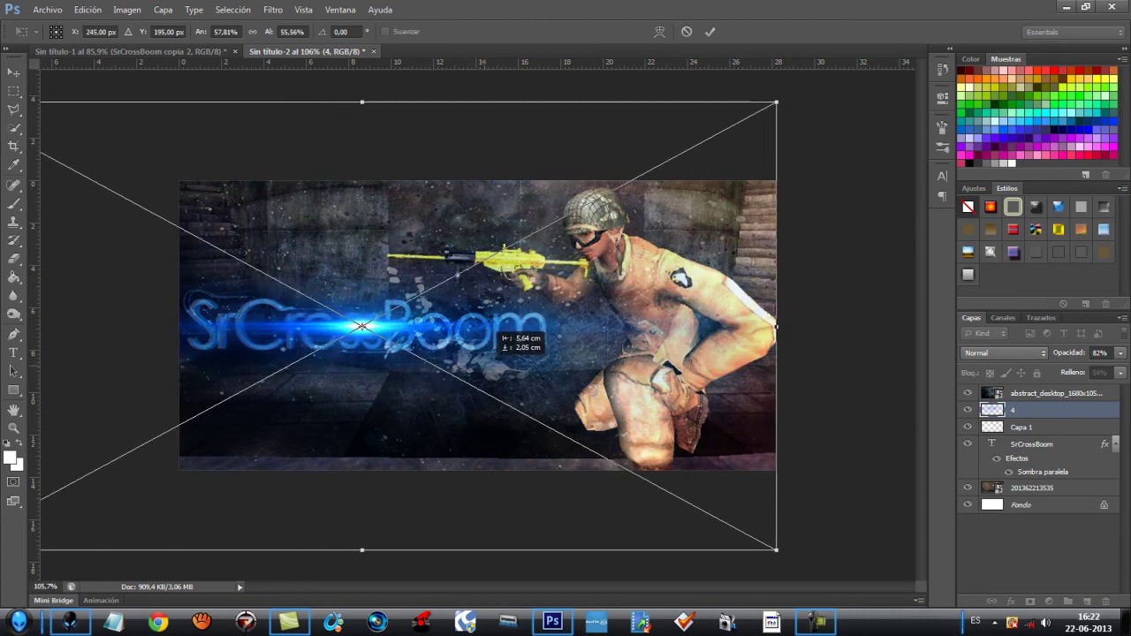
click(14, 73)
key(Return)
Move light layer 4 beneath Capa 1 and lower its opacity to 70%
drag(1029, 410, 1030, 434)
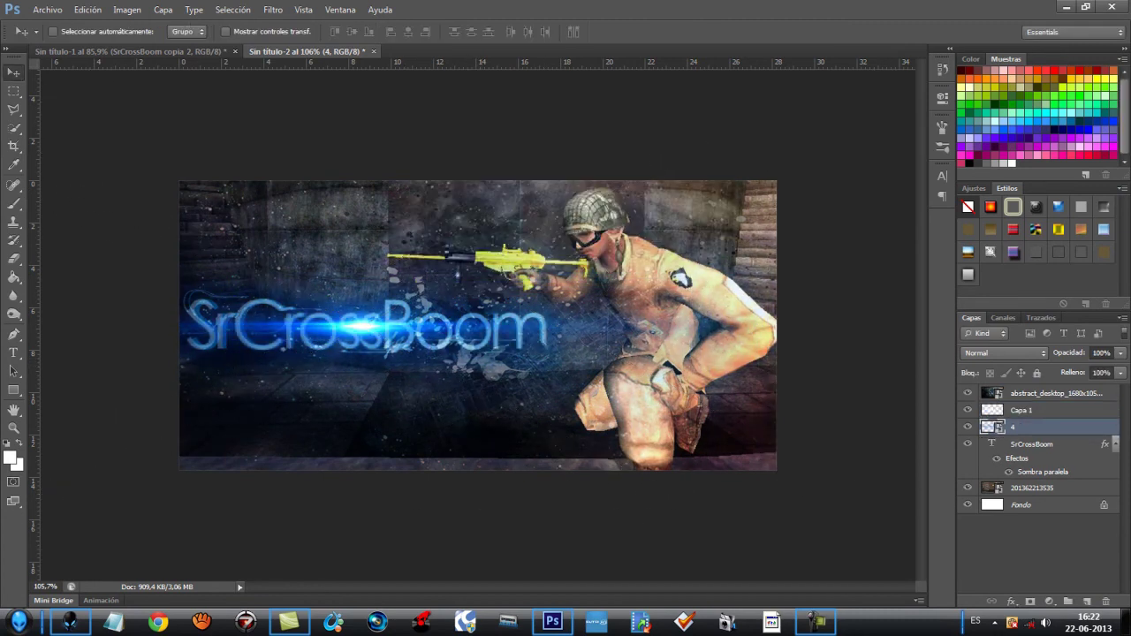
drag(1120, 353, 1098, 371)
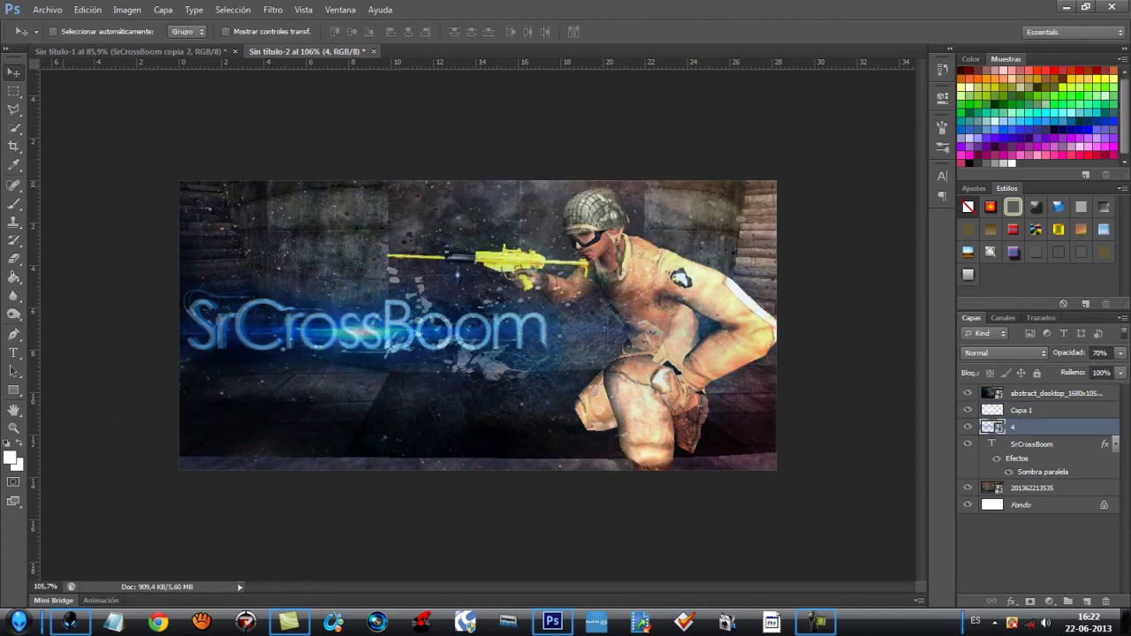
click(1043, 549)
click(816, 622)
click(1101, 555)
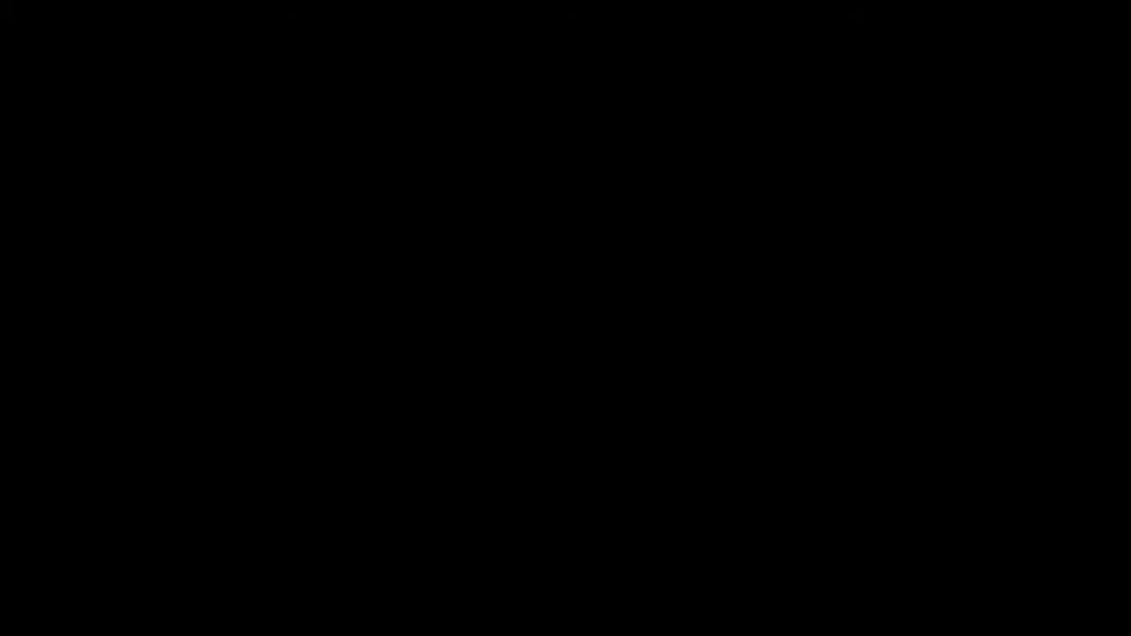